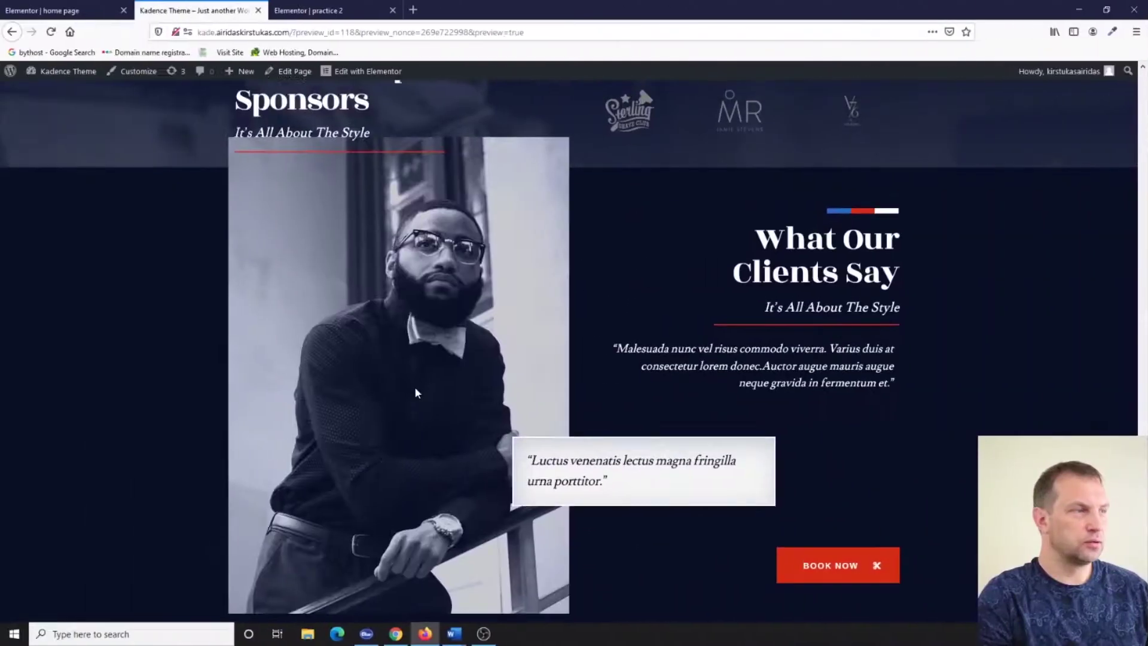
Review the sponsors and client testimonial sections of the finished home page, in both the preview and the editor.
scroll(415, 386, up, 2)
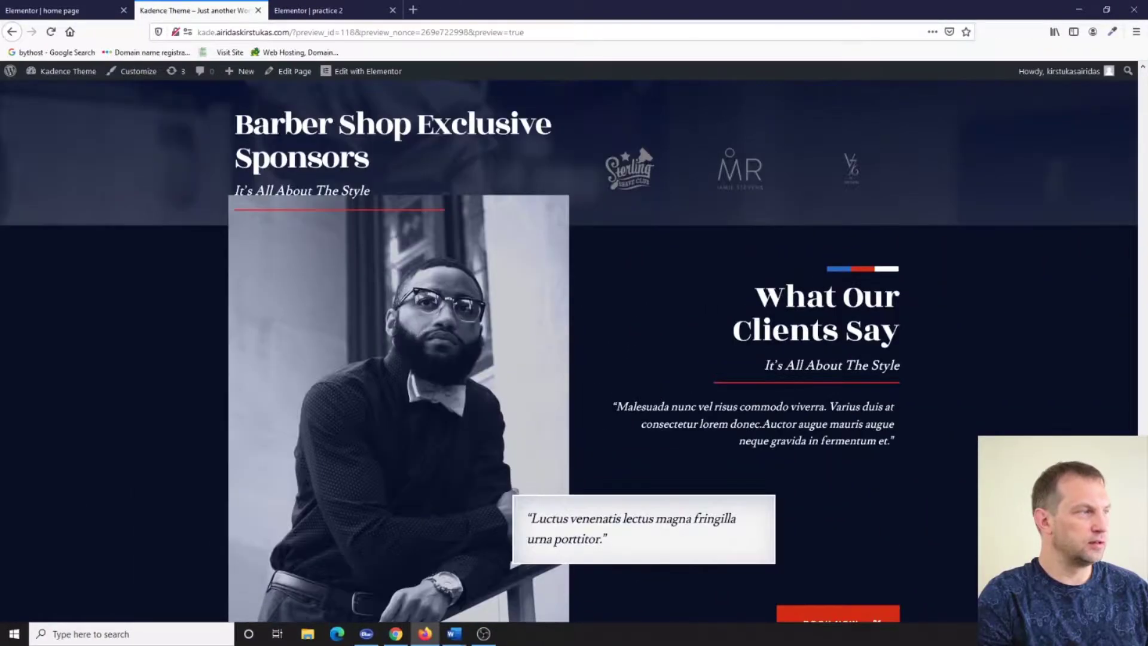
scroll(584, 168, up, 2)
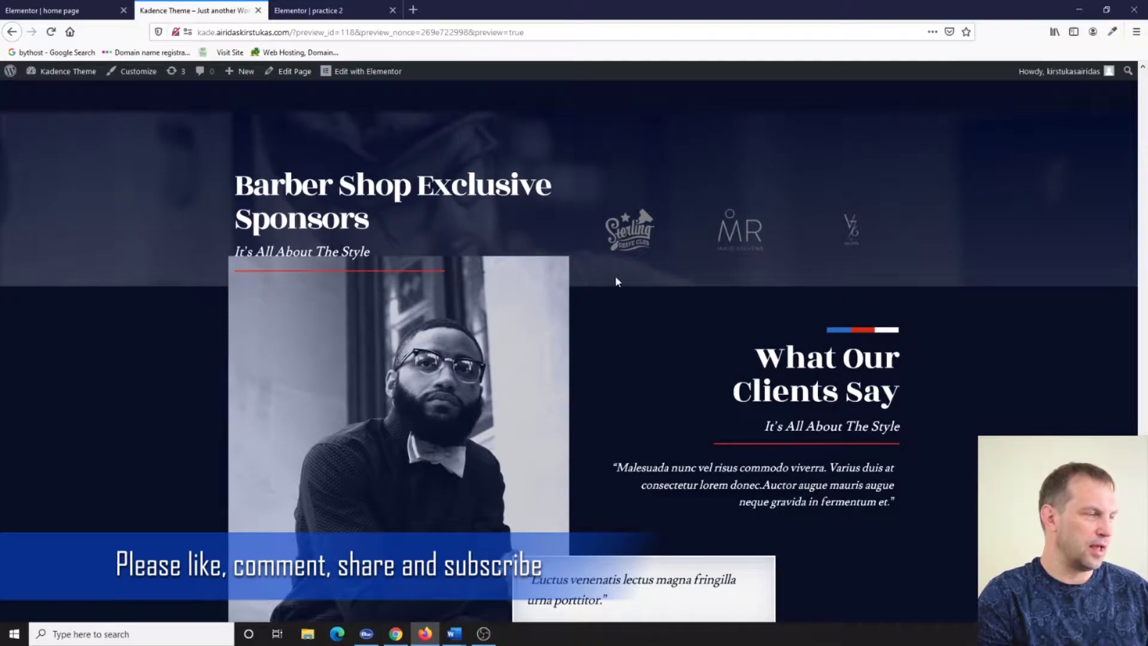
scroll(617, 281, down, 2)
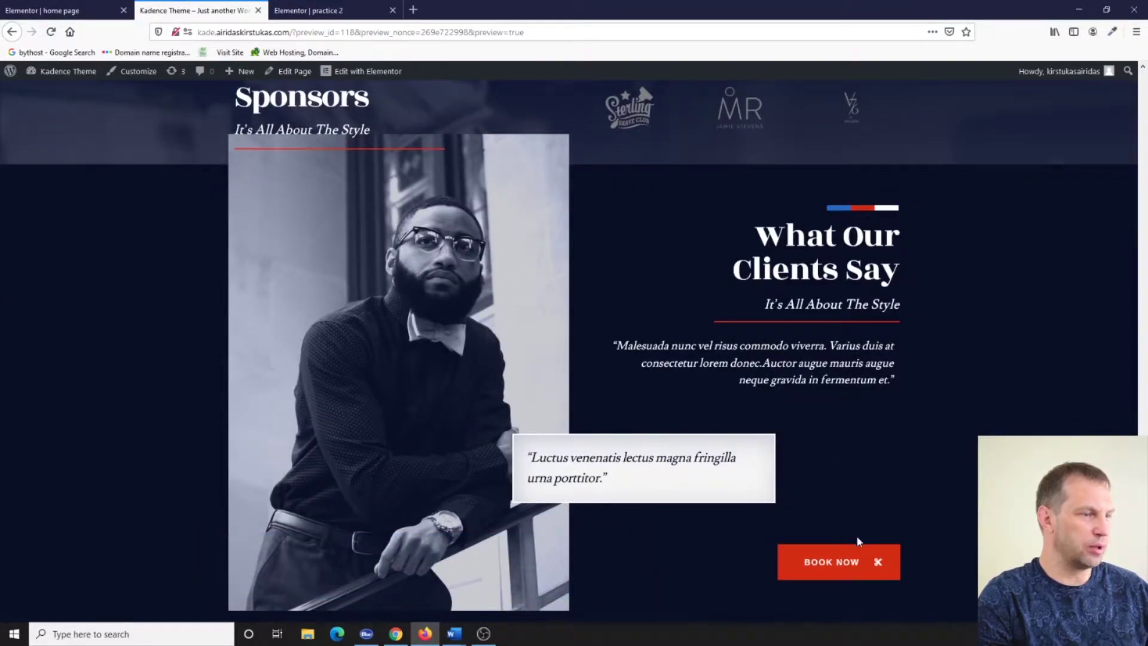
scroll(833, 476, down, 1)
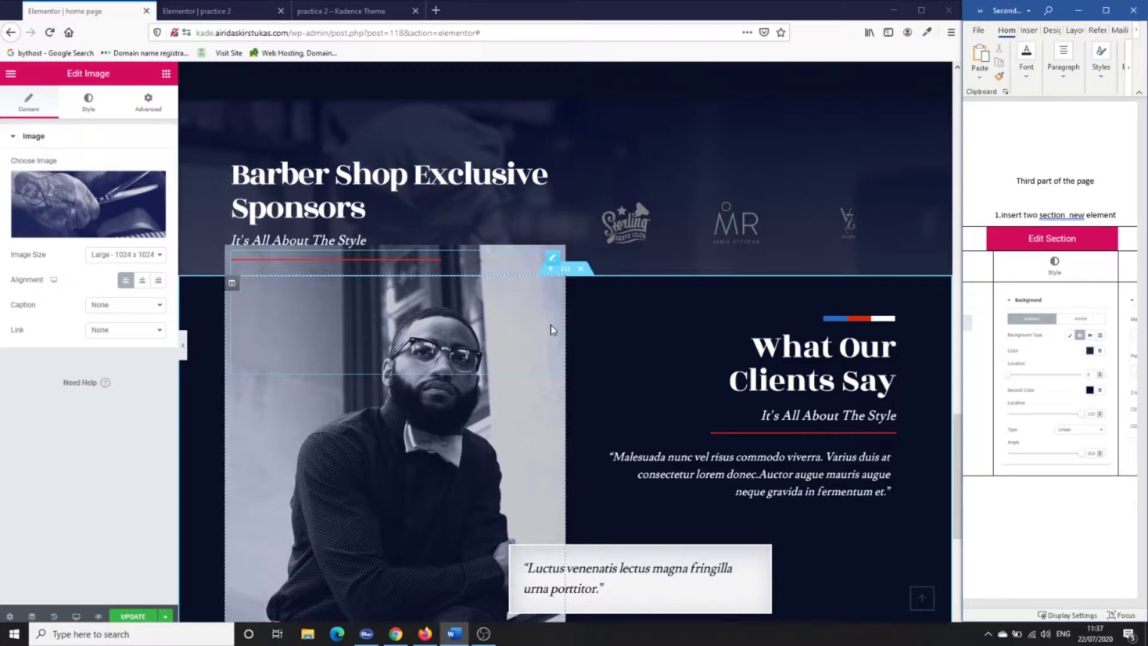
scroll(411, 358, up, 2)
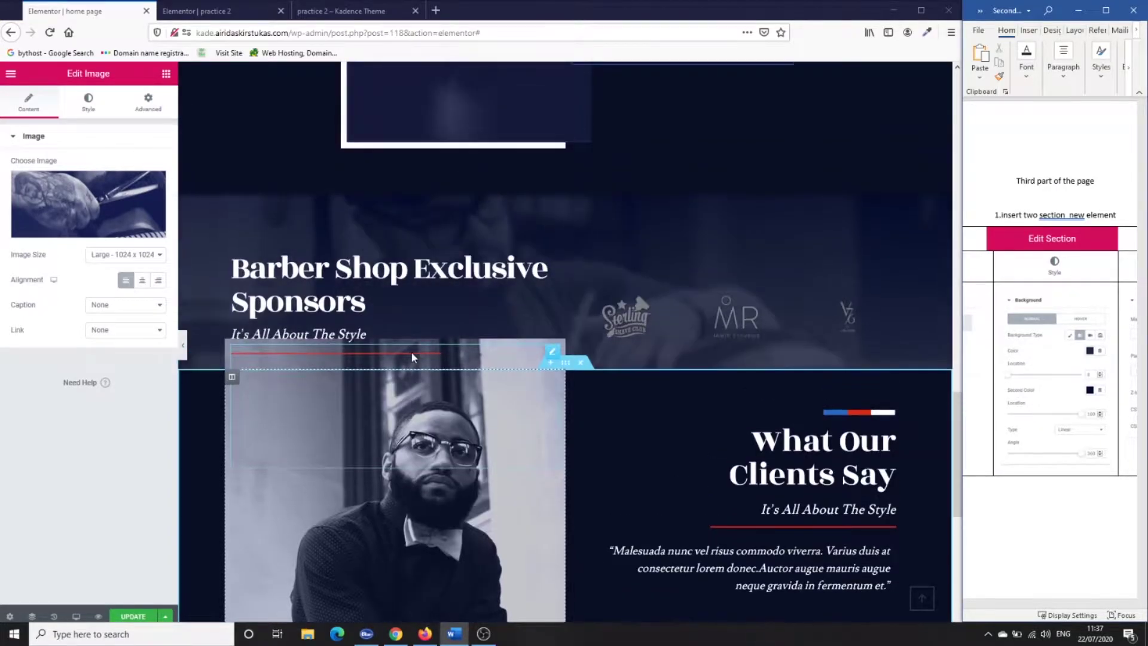
scroll(411, 352, up, 10)
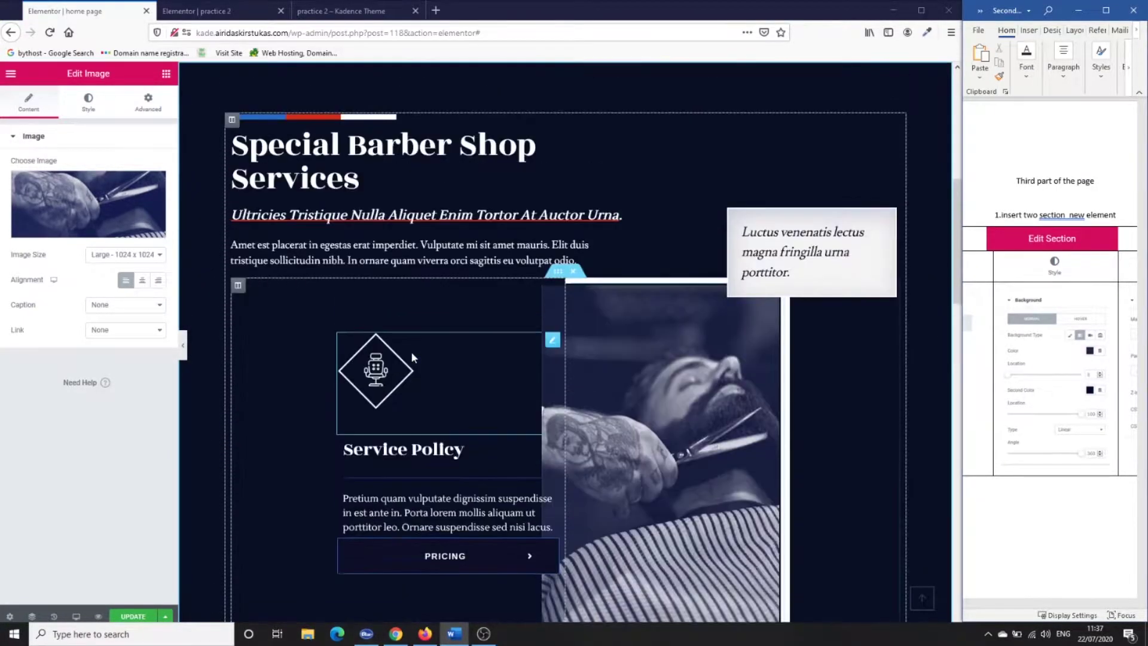
scroll(411, 350, up, 2)
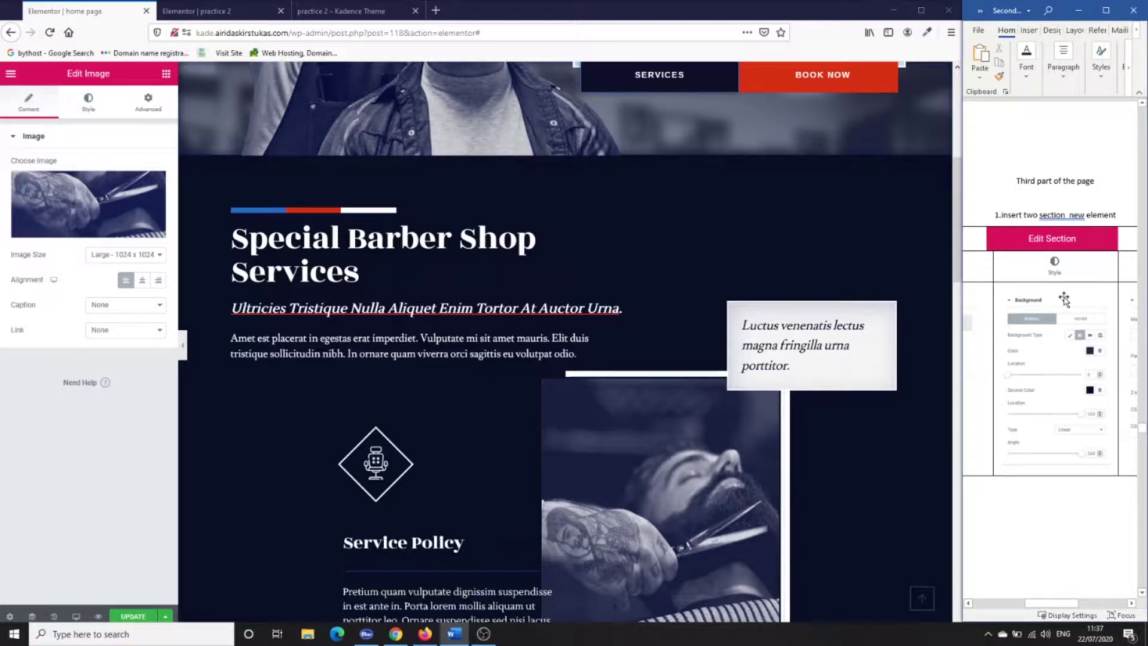
Switch to the Second Element Word document and read the section and background overlay settings for the third part of the page.
key(super+Up)
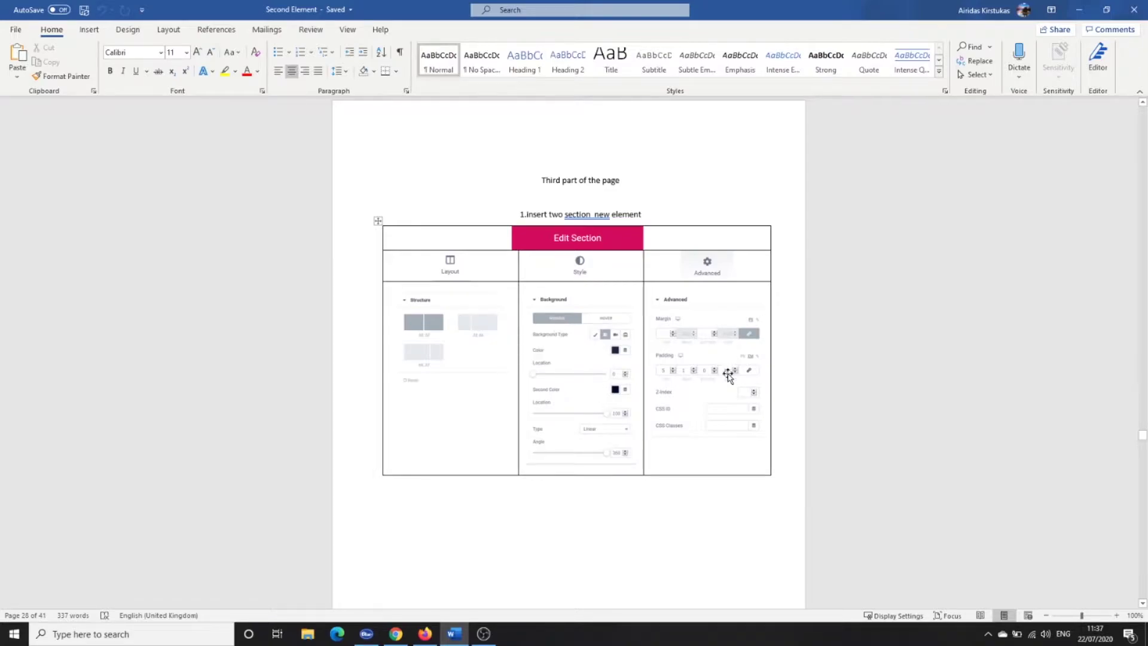
scroll(583, 347, down, 15)
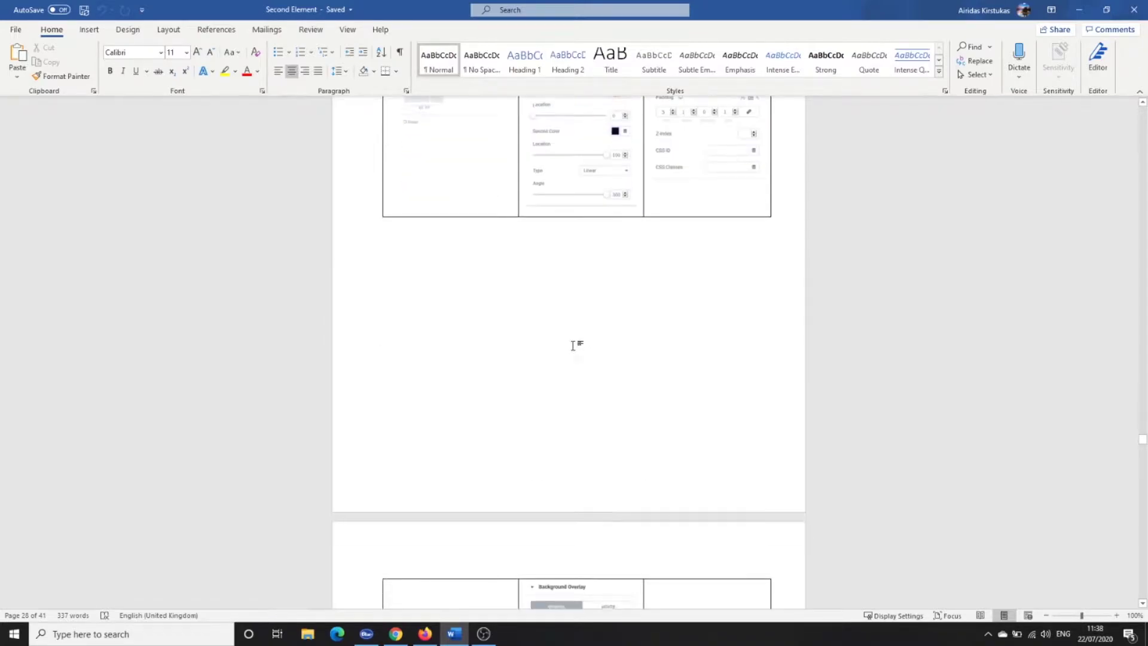
scroll(573, 347, down, 1)
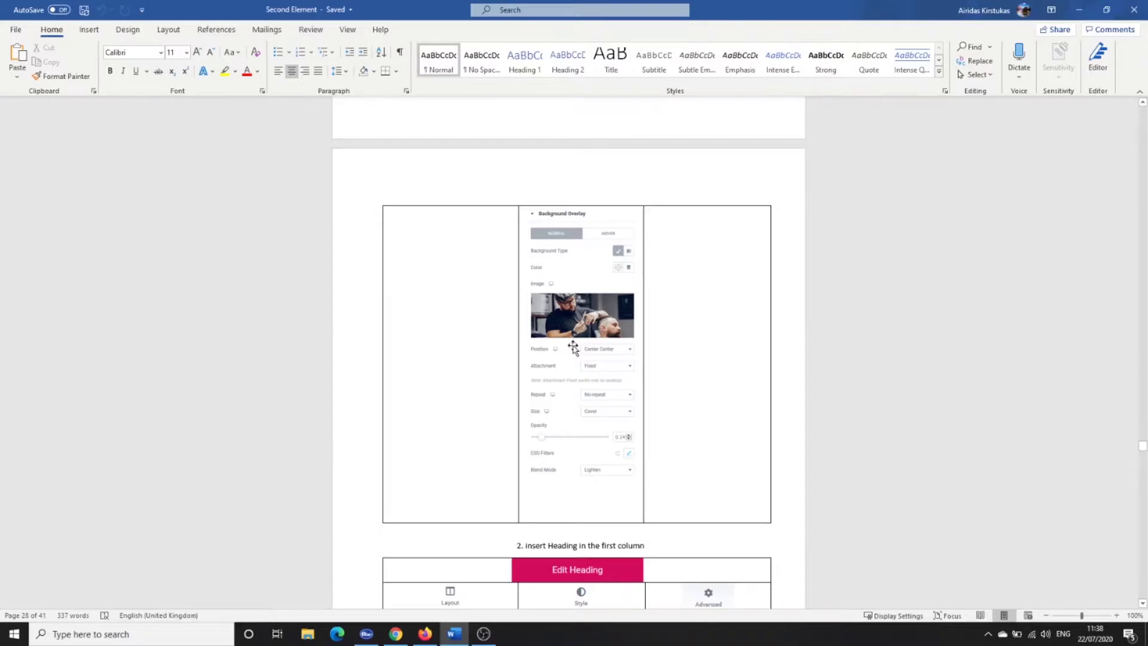
scroll(573, 349, up, 5)
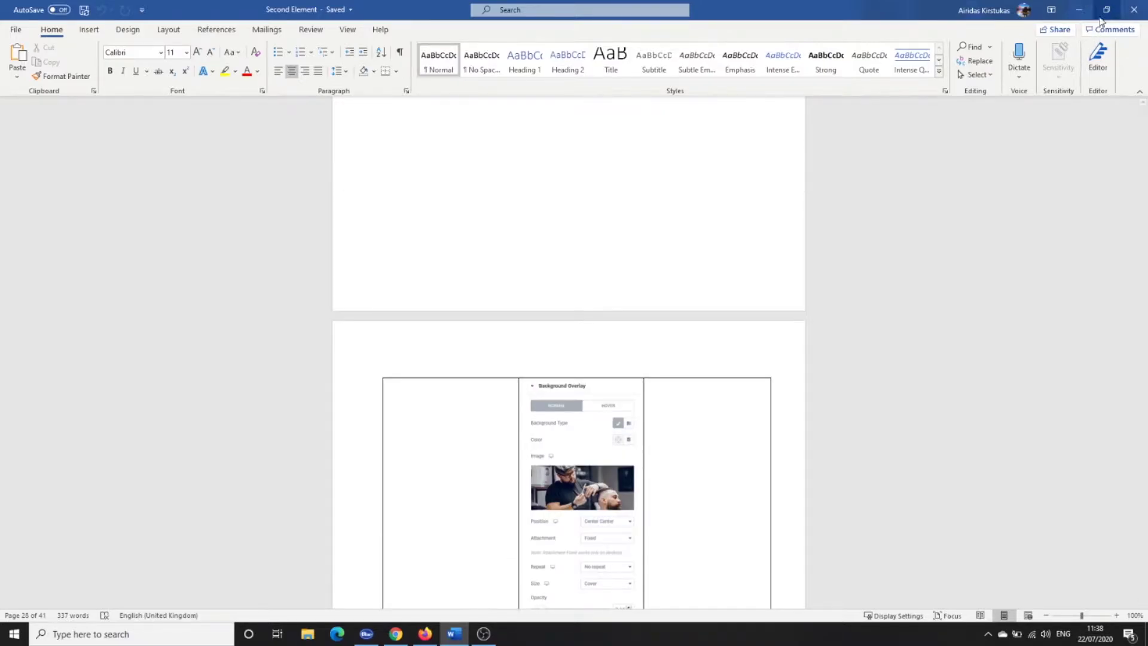
click(1107, 9)
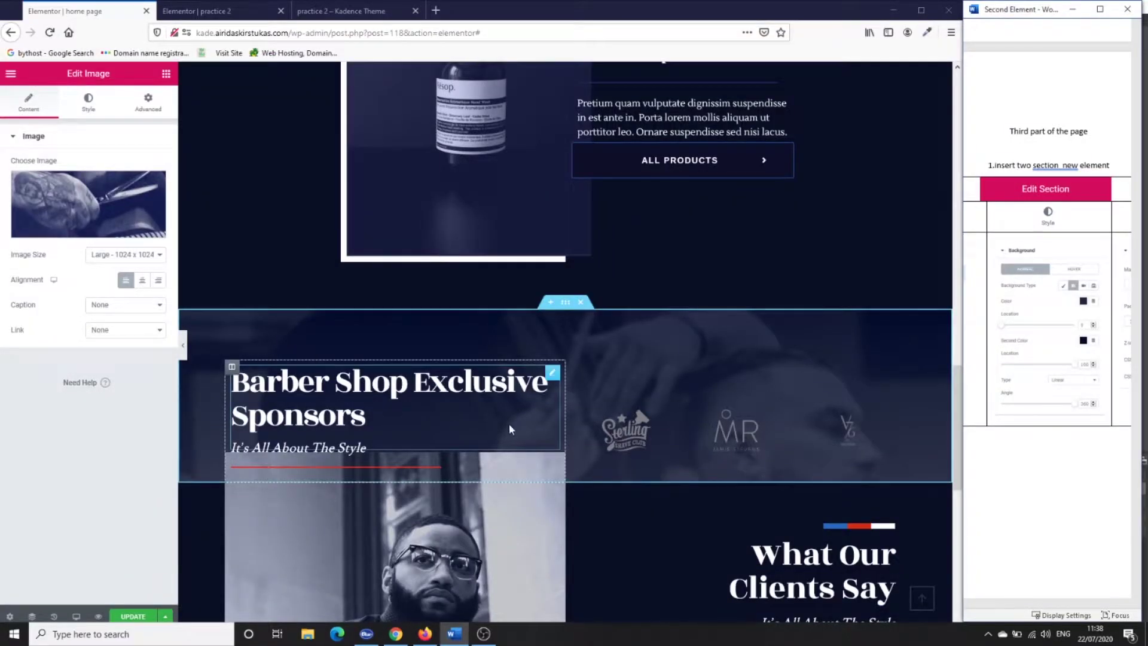
In the practice 2 page, add a new section with two equal columns below the Service Policy content.
click(198, 10)
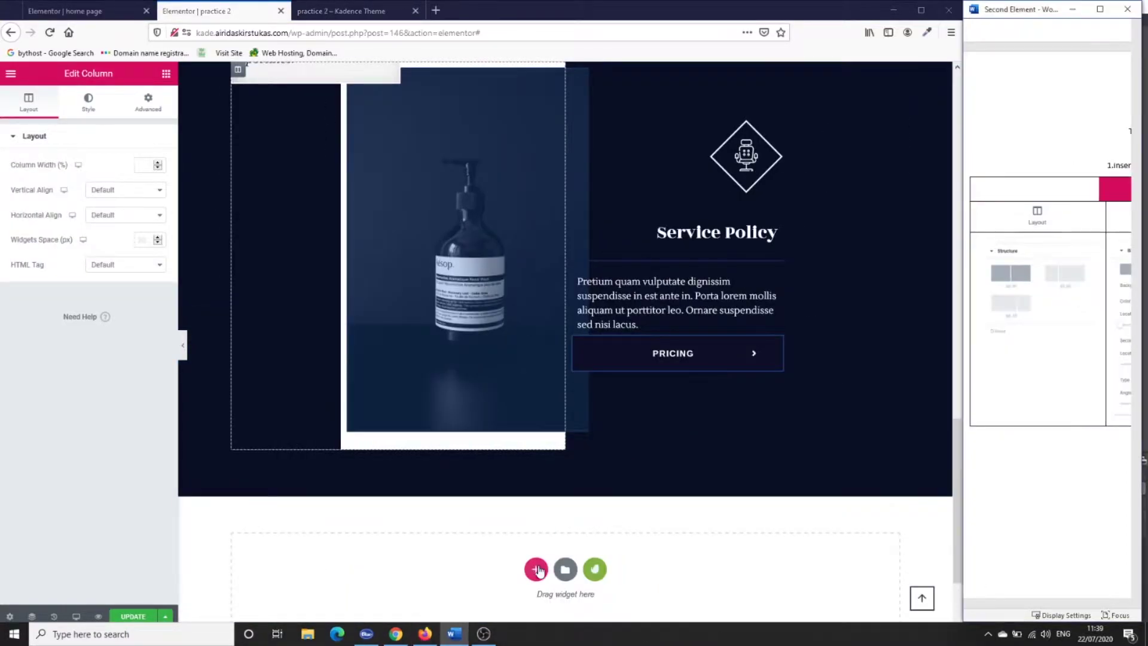
click(536, 569)
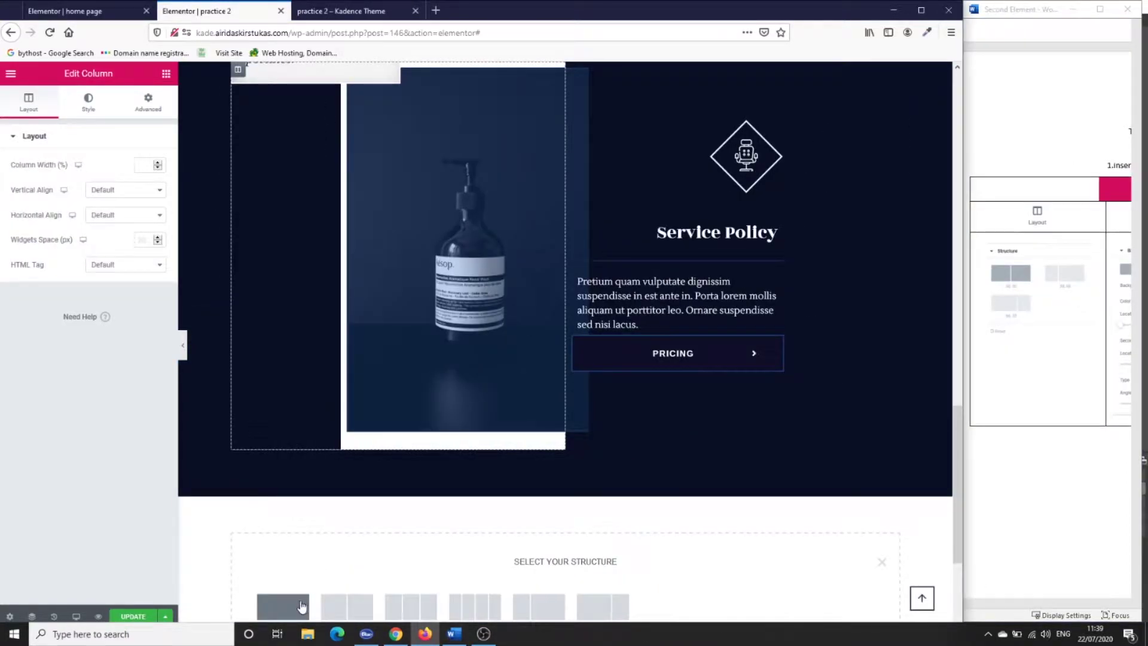
click(338, 608)
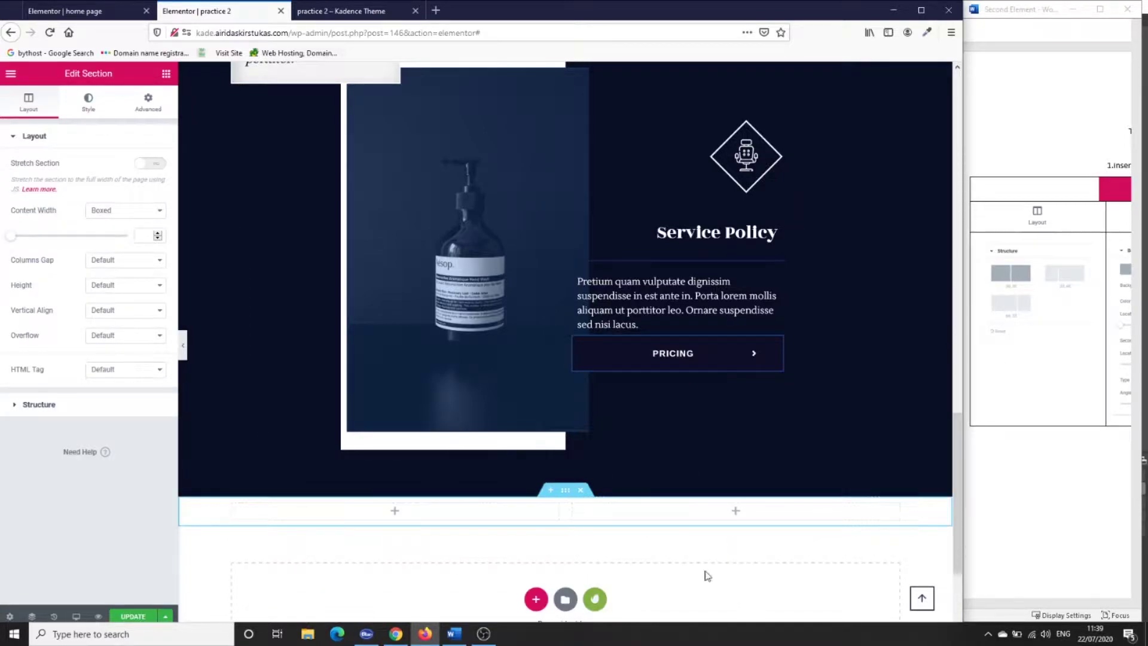
click(21, 406)
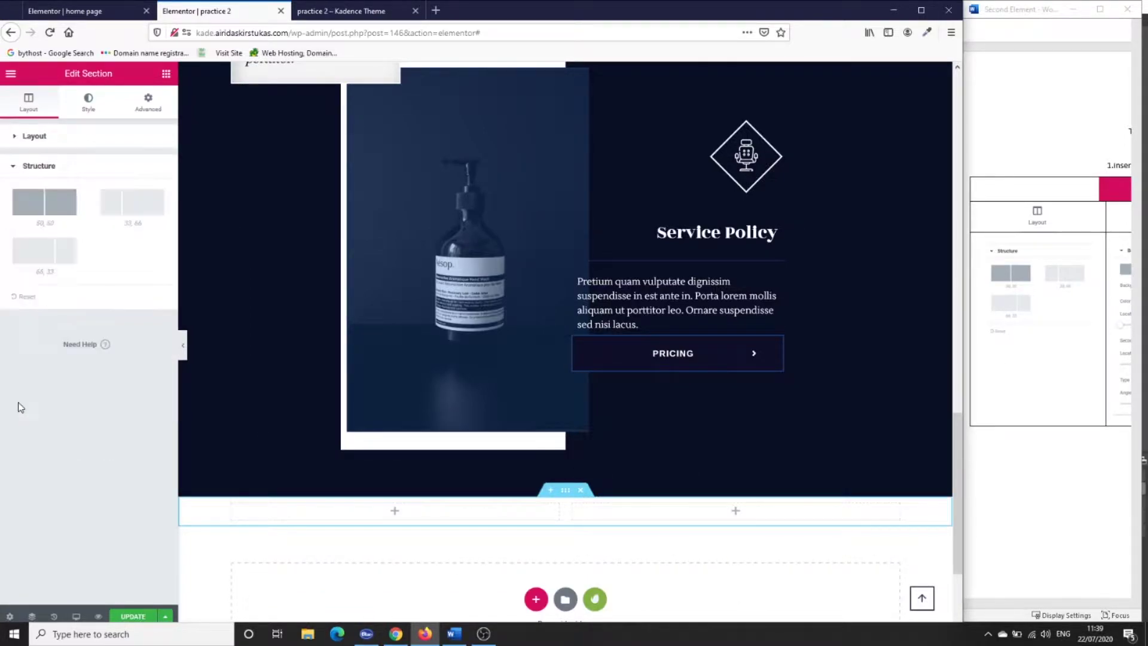
click(15, 169)
click(1008, 604)
drag(1004, 604, 1011, 606)
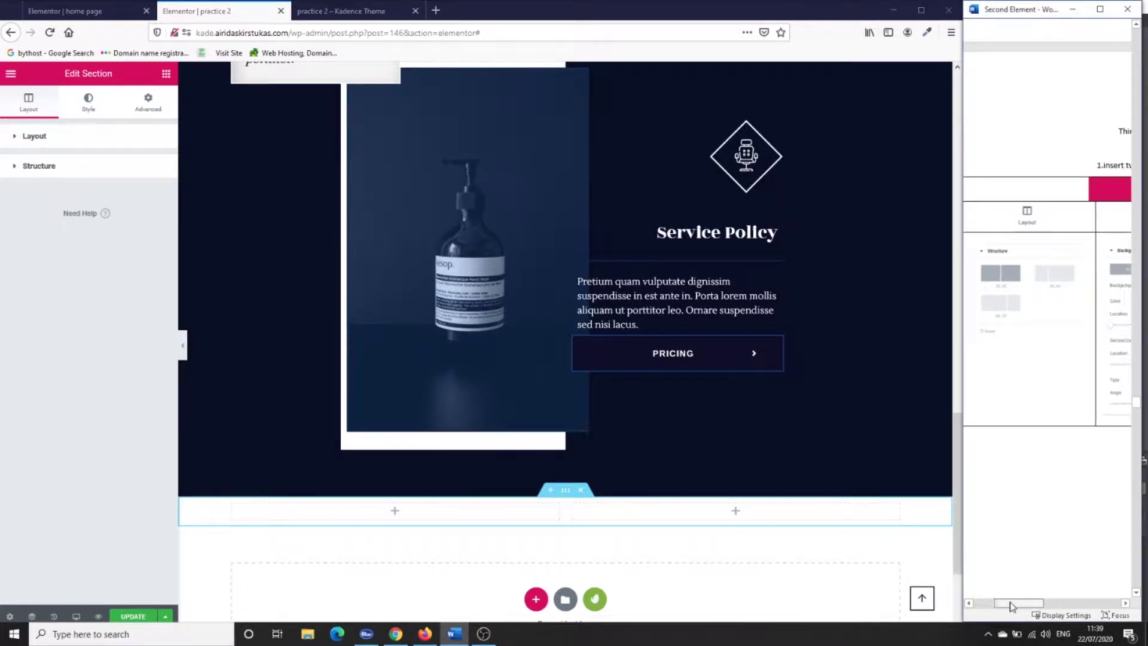
Give the new section a gradient background with #1F263F from the Word guide as its first color.
click(90, 102)
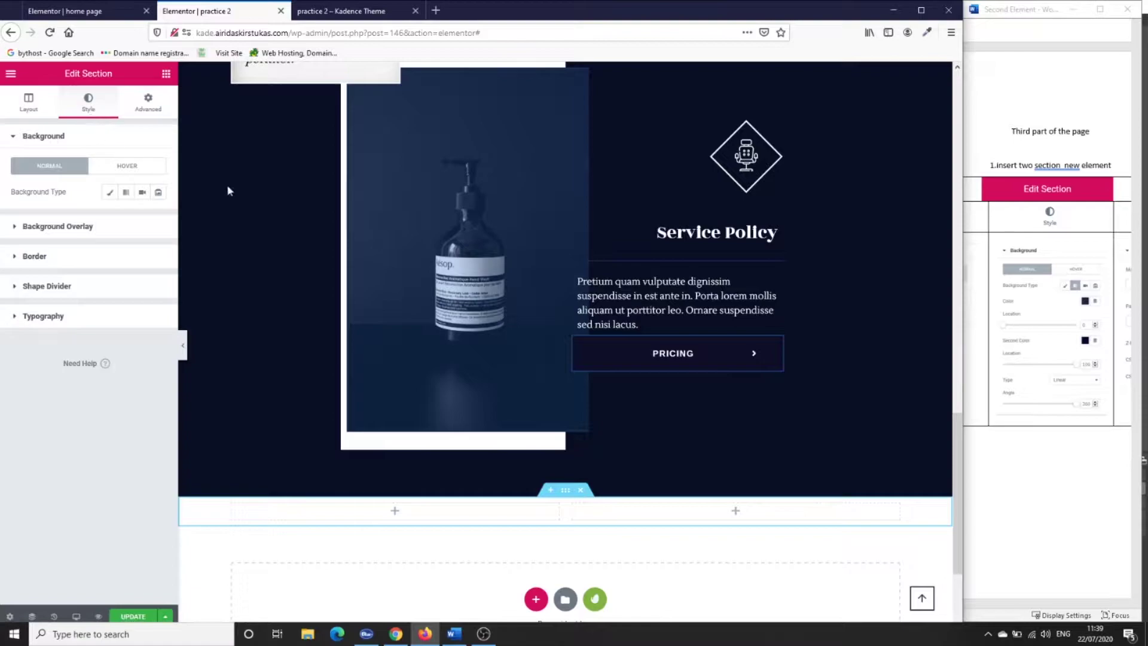
click(126, 193)
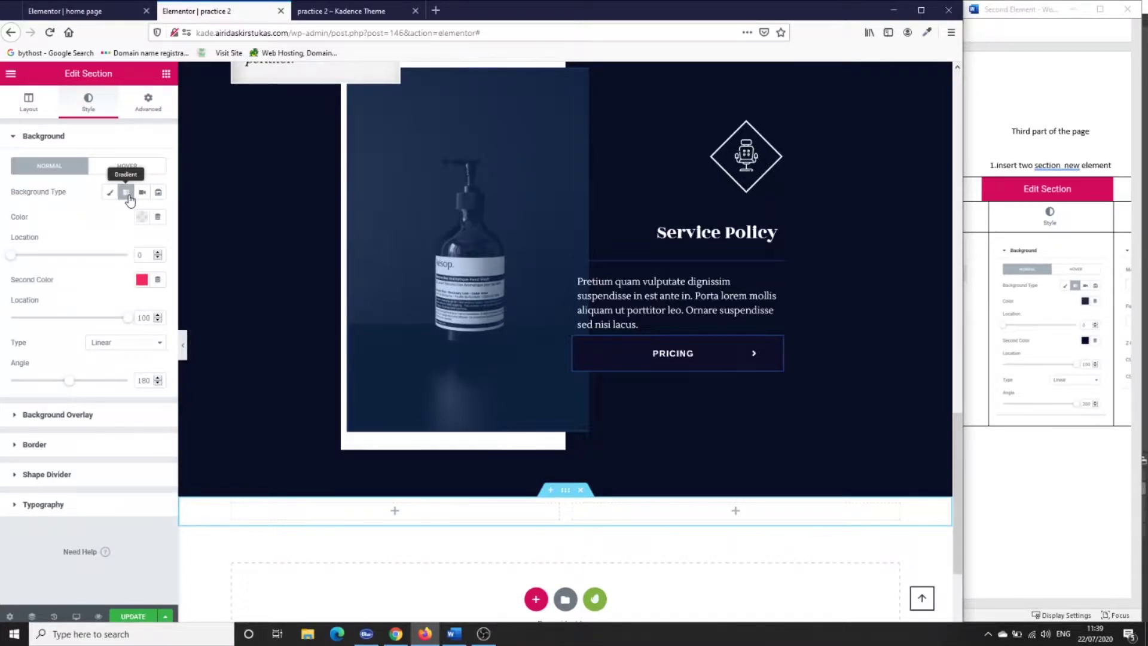
click(141, 216)
scroll(1053, 299, down, 2)
click(1065, 362)
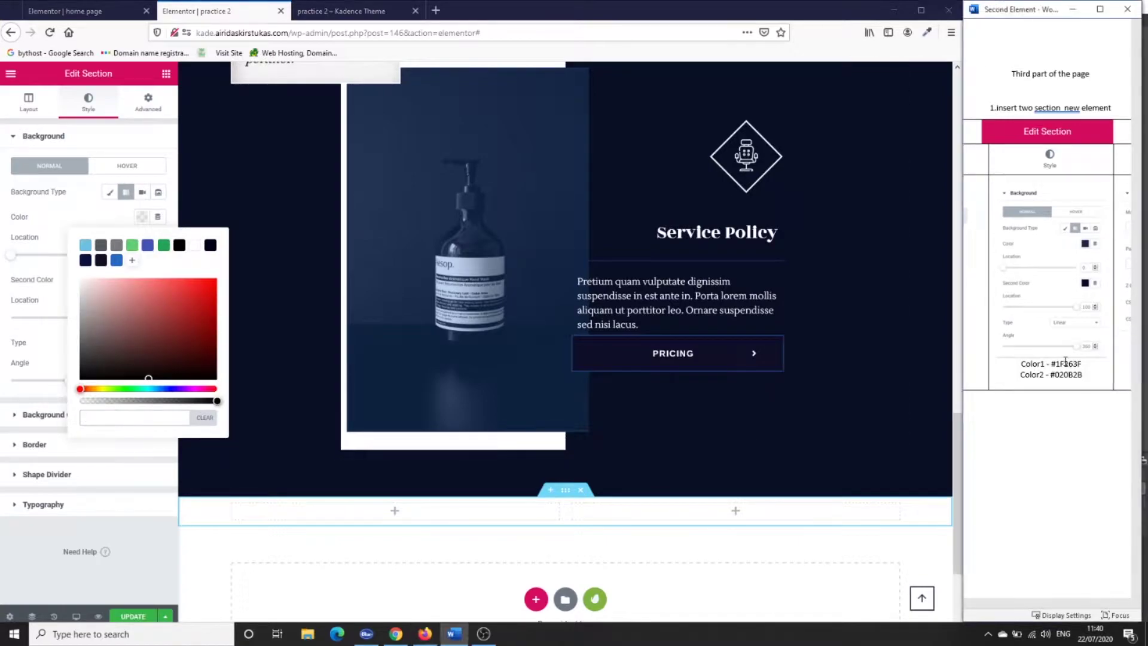
drag(1082, 364, 1052, 364)
key(ctrl+c)
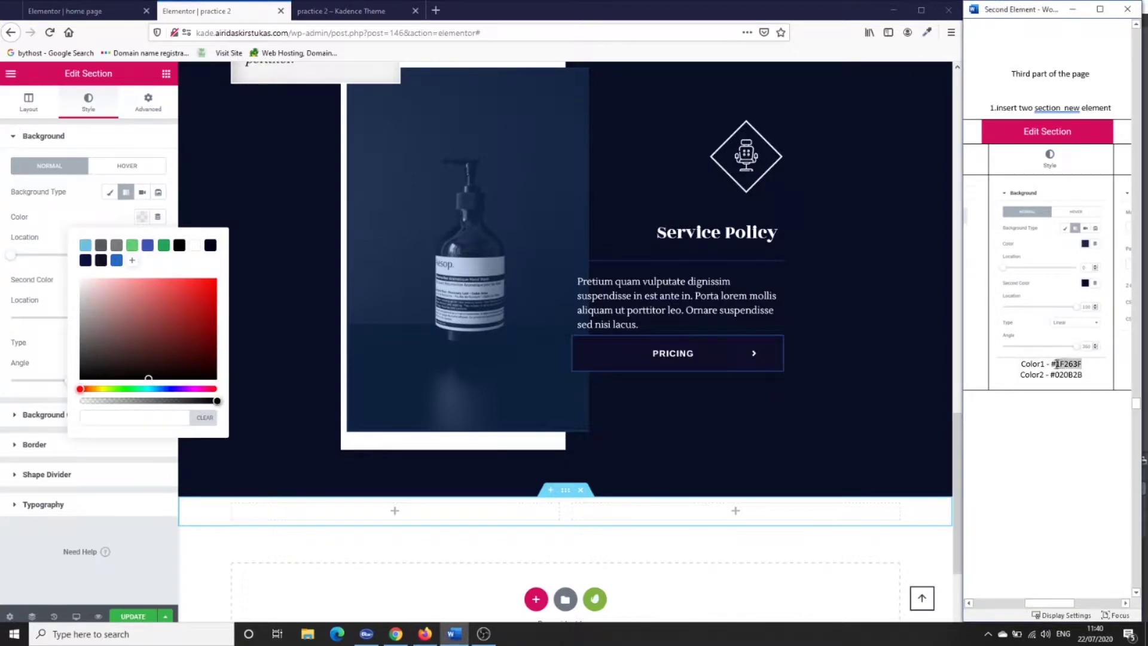
click(119, 419)
key(ctrl+v)
key(Return)
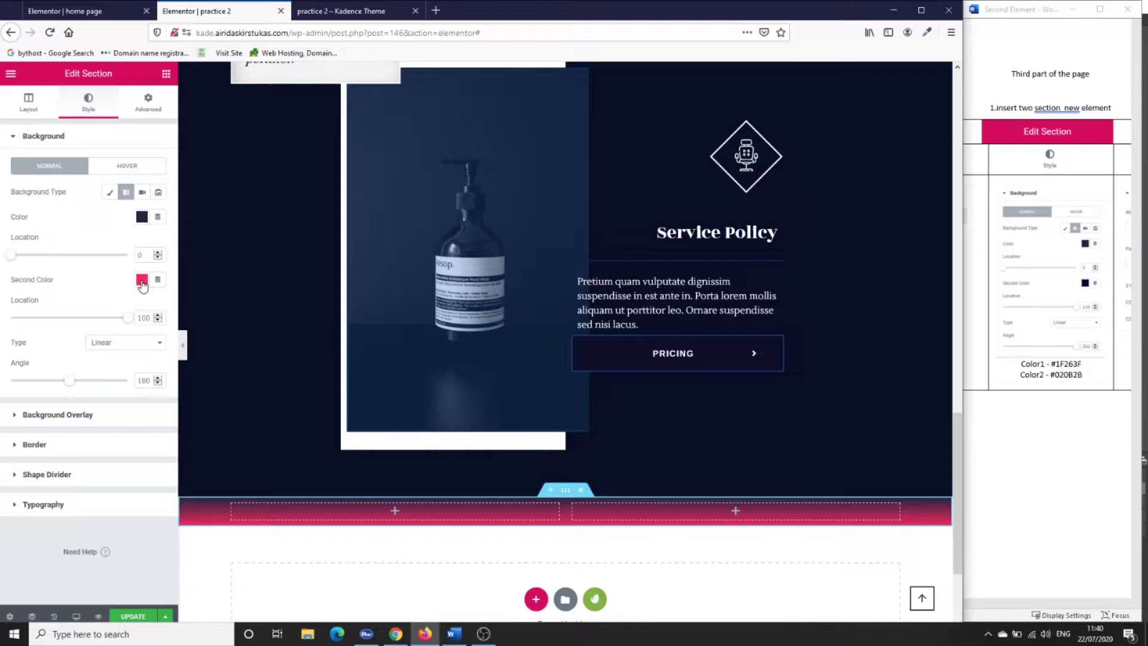
Set the gradient's second color to #020B2B from the Word guide and its angle to 360.
click(142, 280)
triple_click(96, 480)
click(1088, 377)
click(1084, 376)
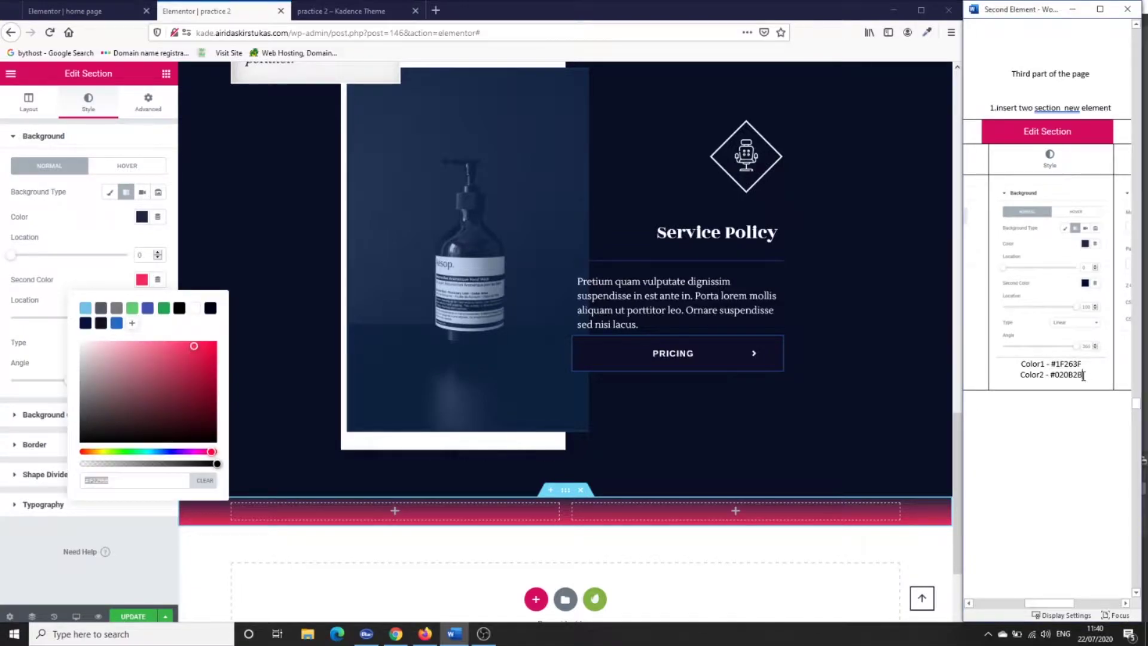
drag(1083, 375, 1052, 376)
key(ctrl+c)
click(96, 480)
key(ctrl+v)
key(Return)
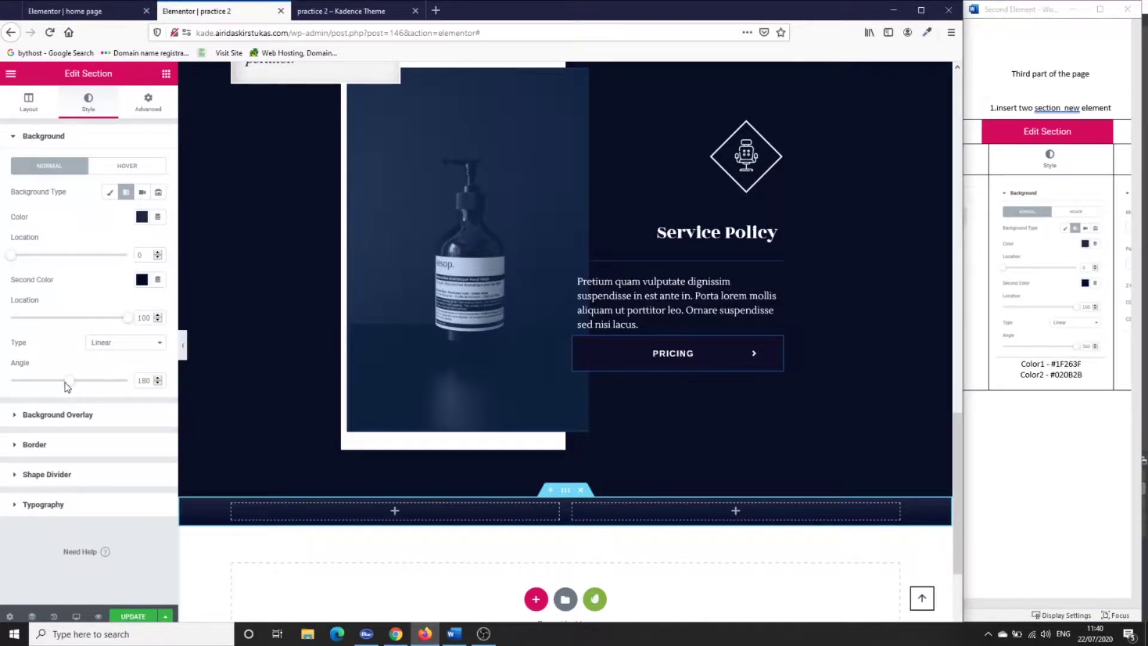
drag(69, 381, 135, 391)
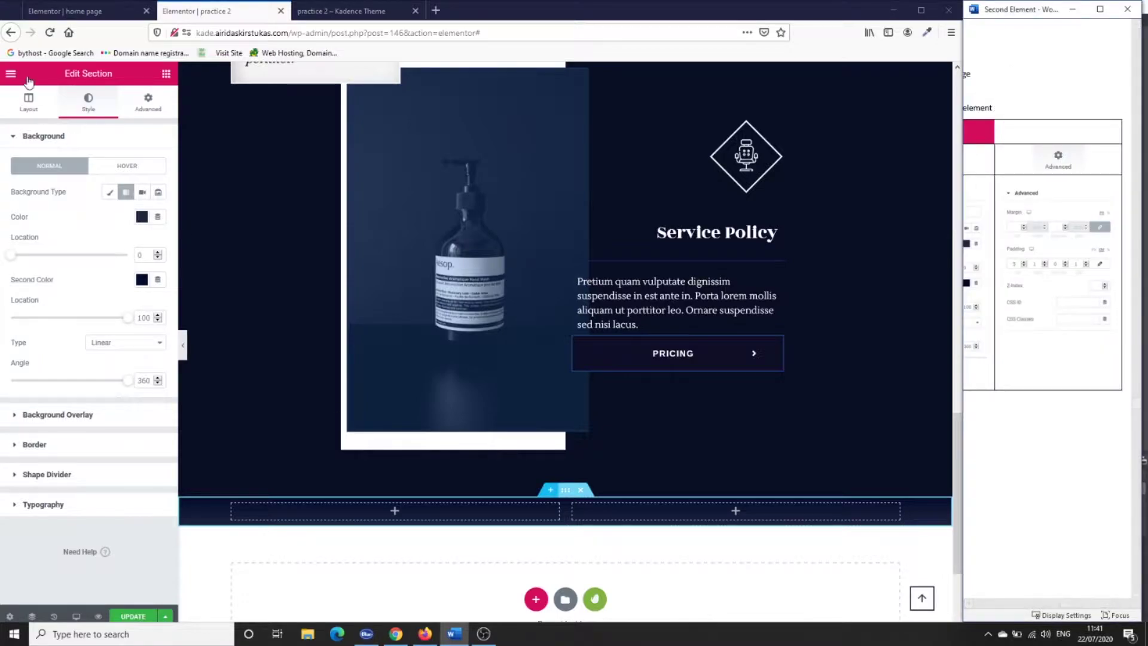
Unlink the section's padding values and set them in EM to top 5, right 1, bottom 0 and left 1.
click(150, 103)
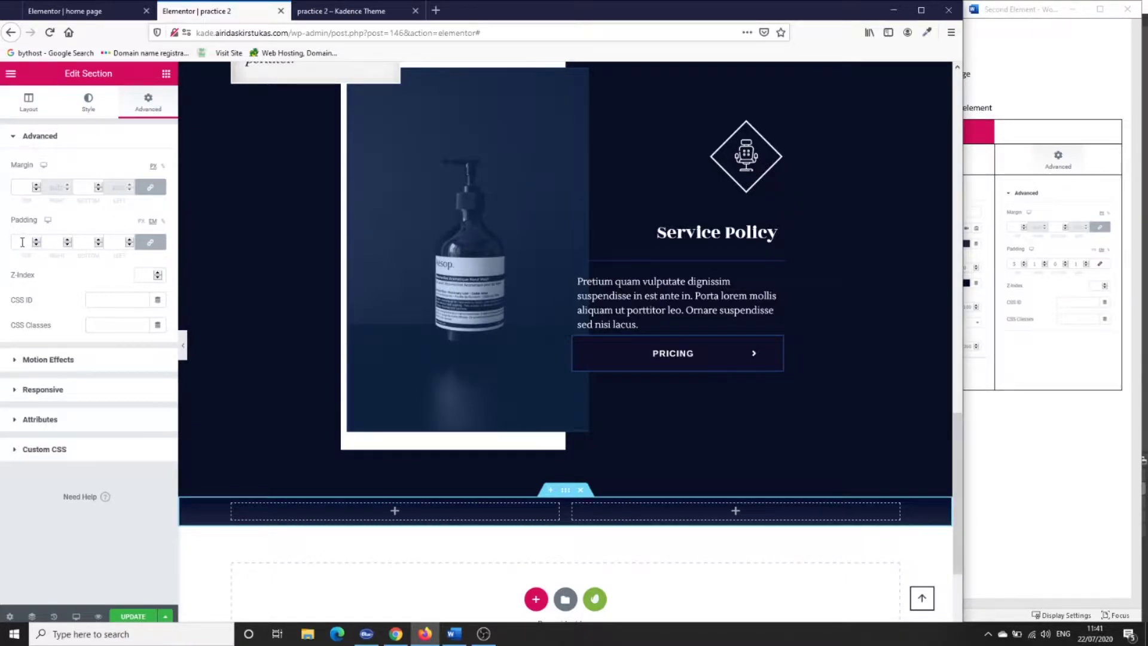
click(150, 241)
click(22, 241)
text(5)
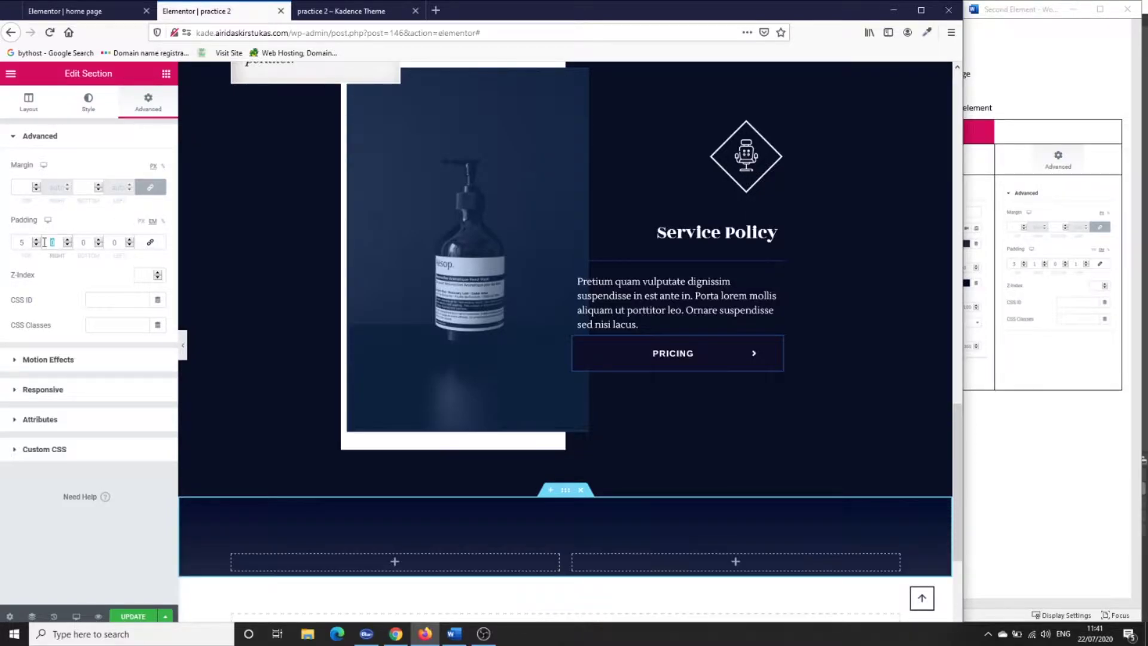
click(54, 242)
text(1)
click(117, 242)
text(1)
scroll(397, 349, down, 3)
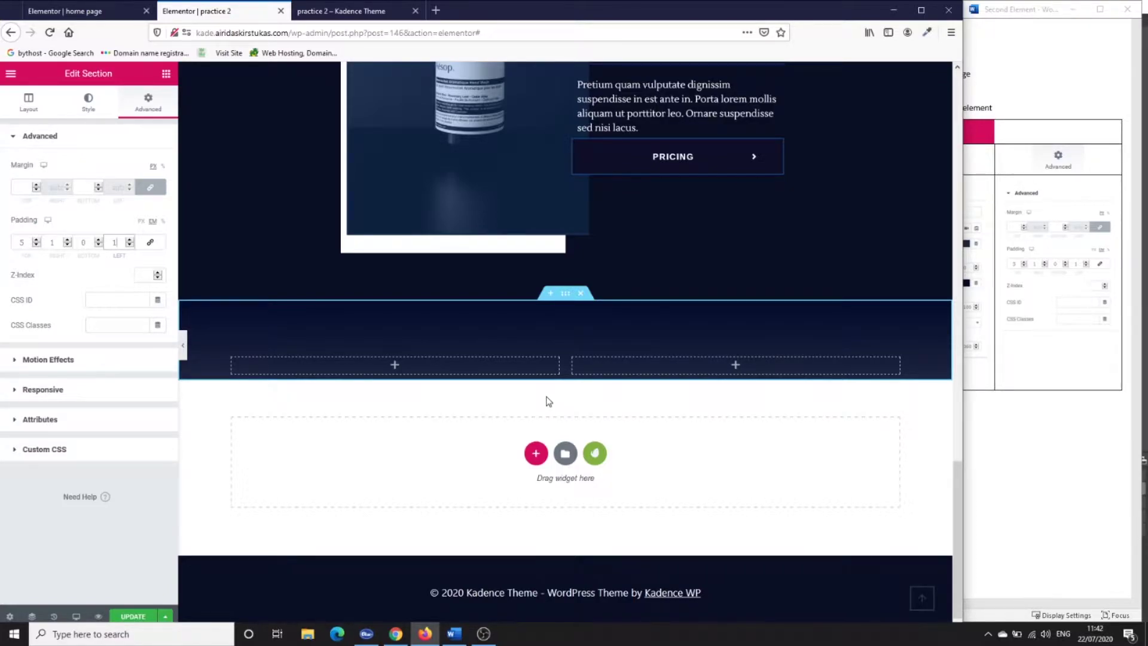
Add a classic background overlay to the section using the photo of the barber cutting a bearded client's hair.
click(88, 102)
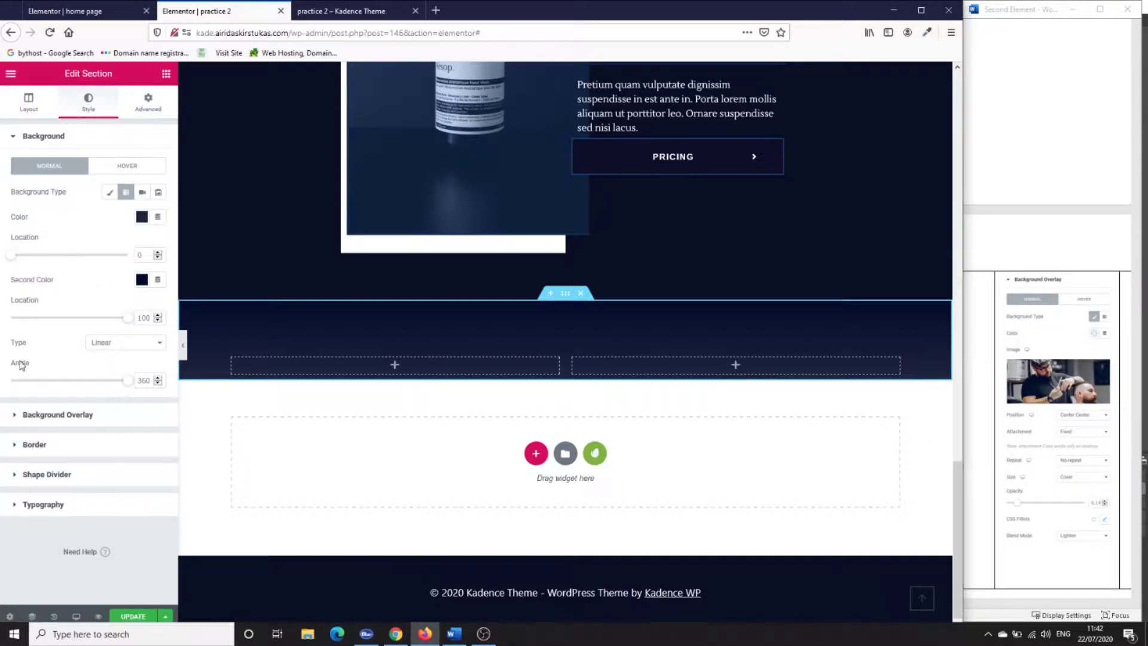
click(16, 416)
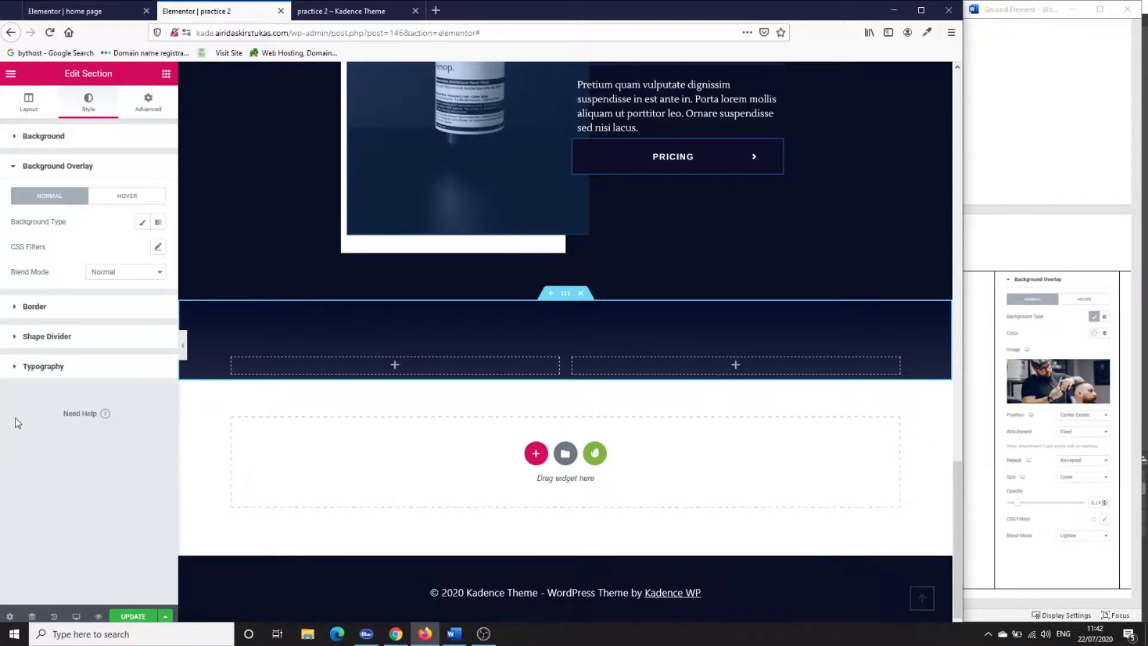
click(142, 222)
click(85, 326)
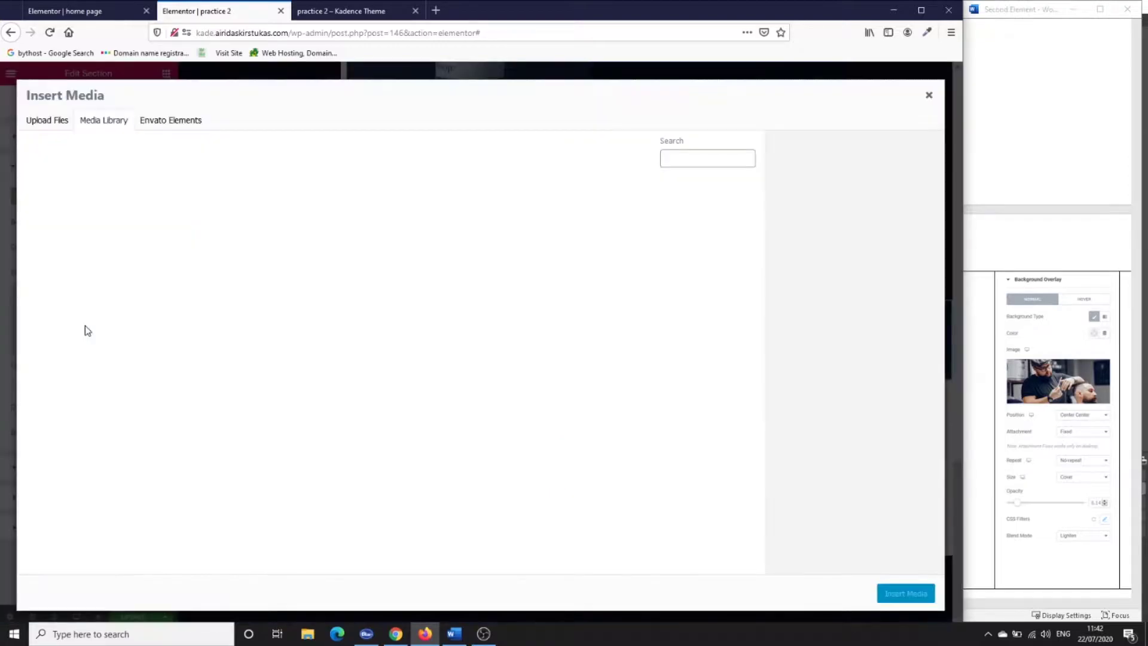
click(904, 593)
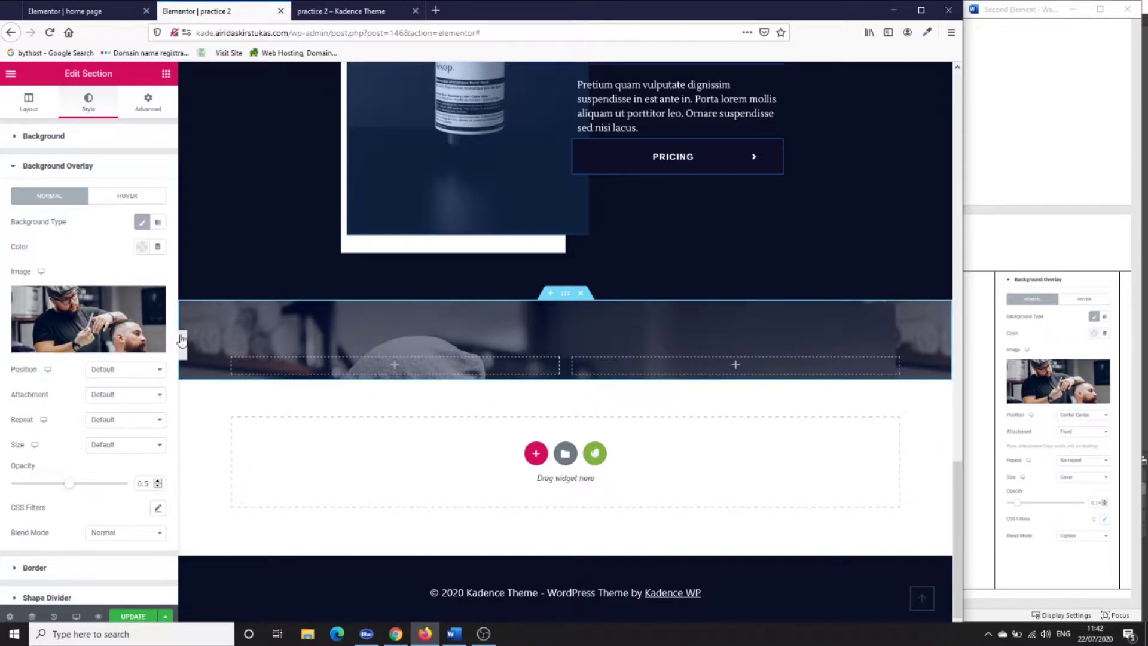
Set the section's background overlay image to Center Center position with Fixed attachment.
click(136, 369)
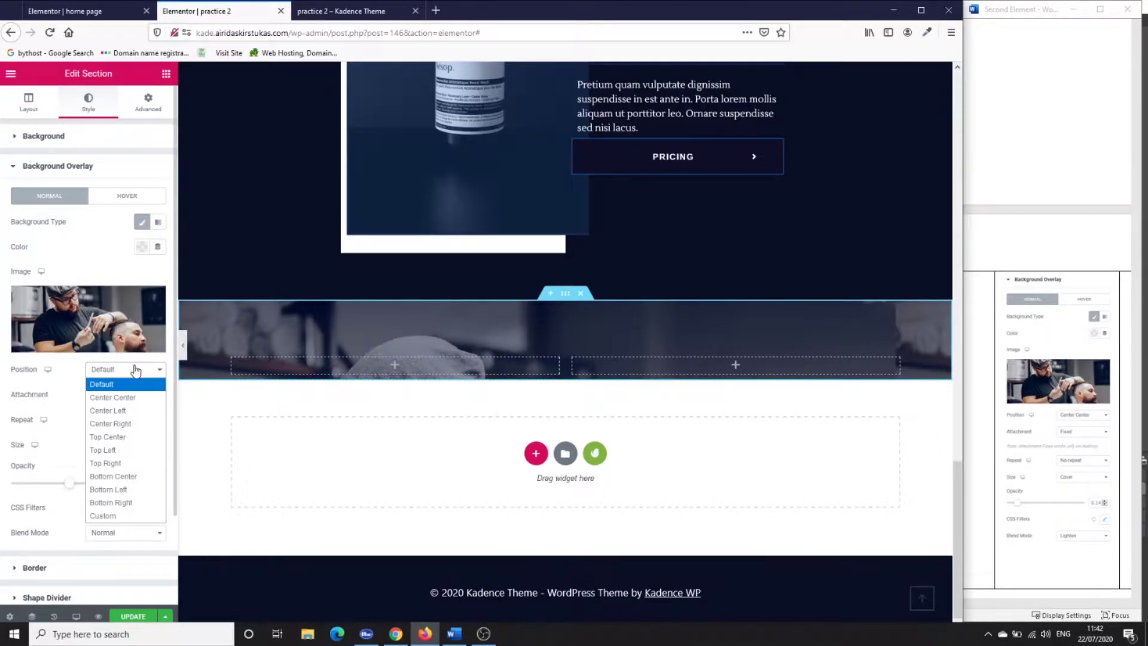
click(121, 399)
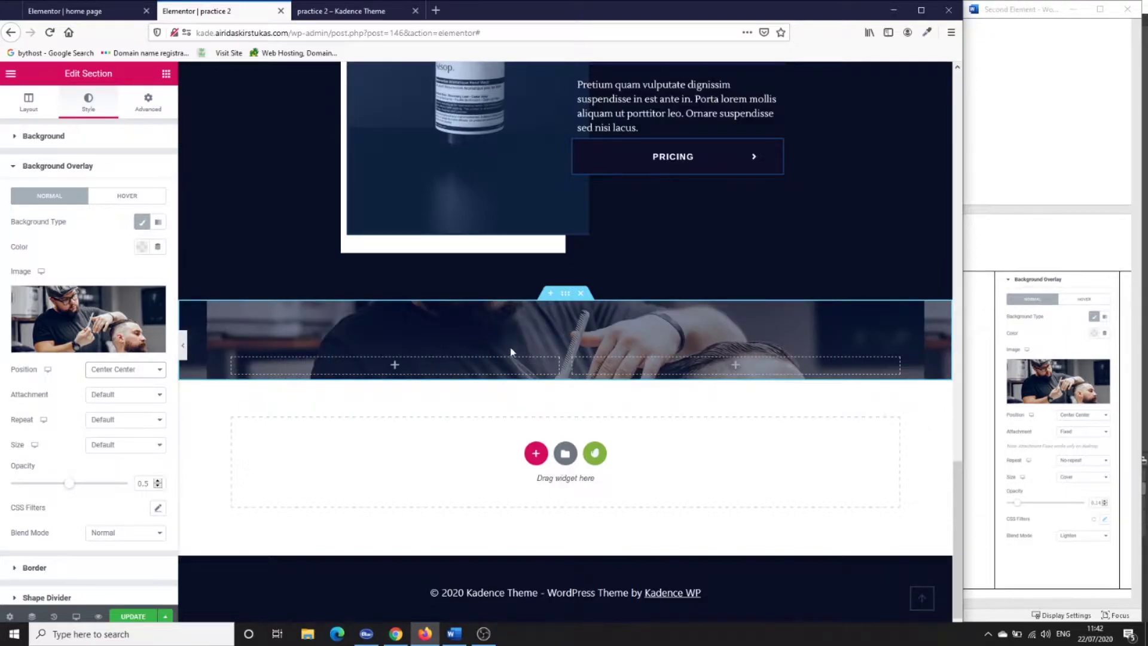
click(149, 395)
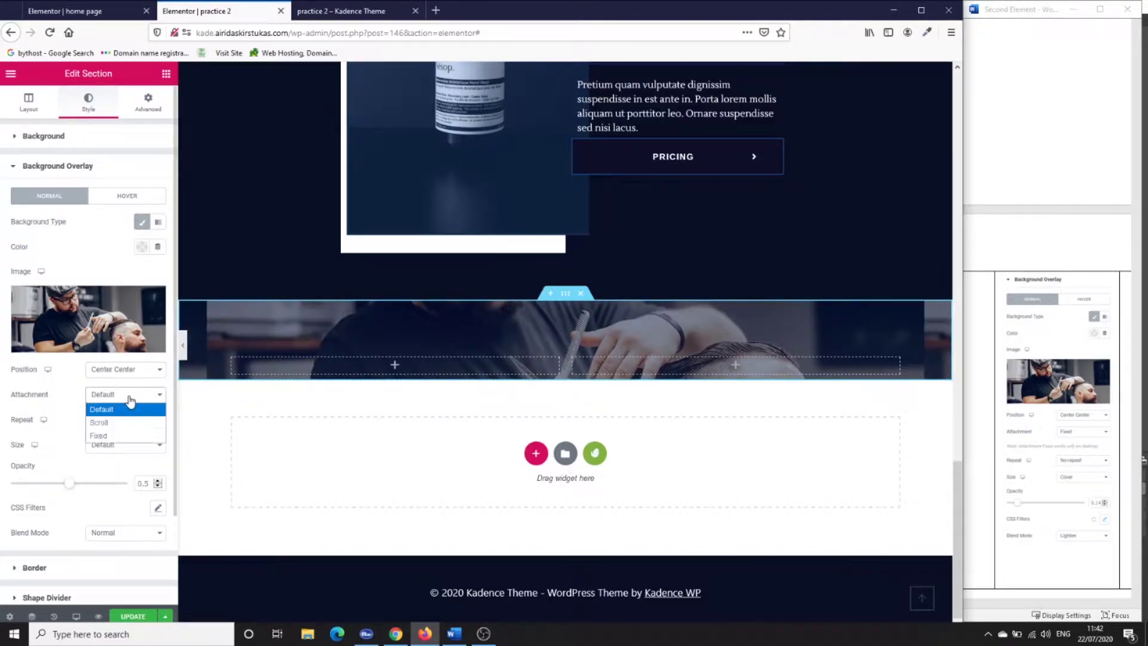
click(142, 436)
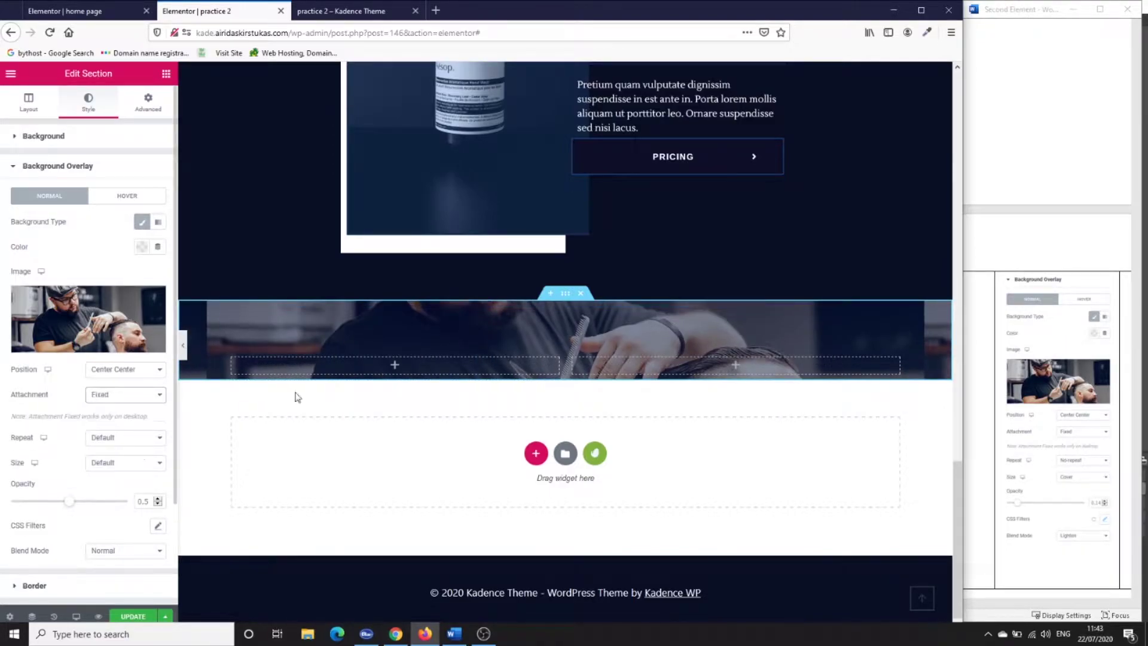
Set the overlay image's repeat to No-repeat, its size to Cover and its opacity to 0.14.
click(145, 438)
click(132, 465)
click(132, 468)
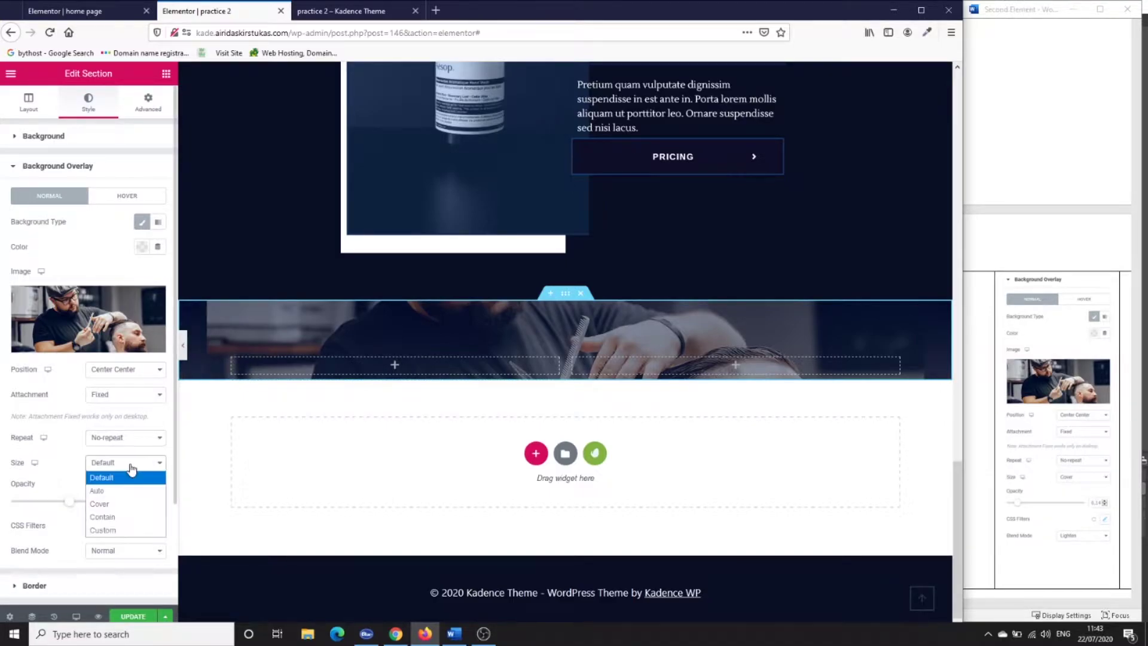
click(114, 504)
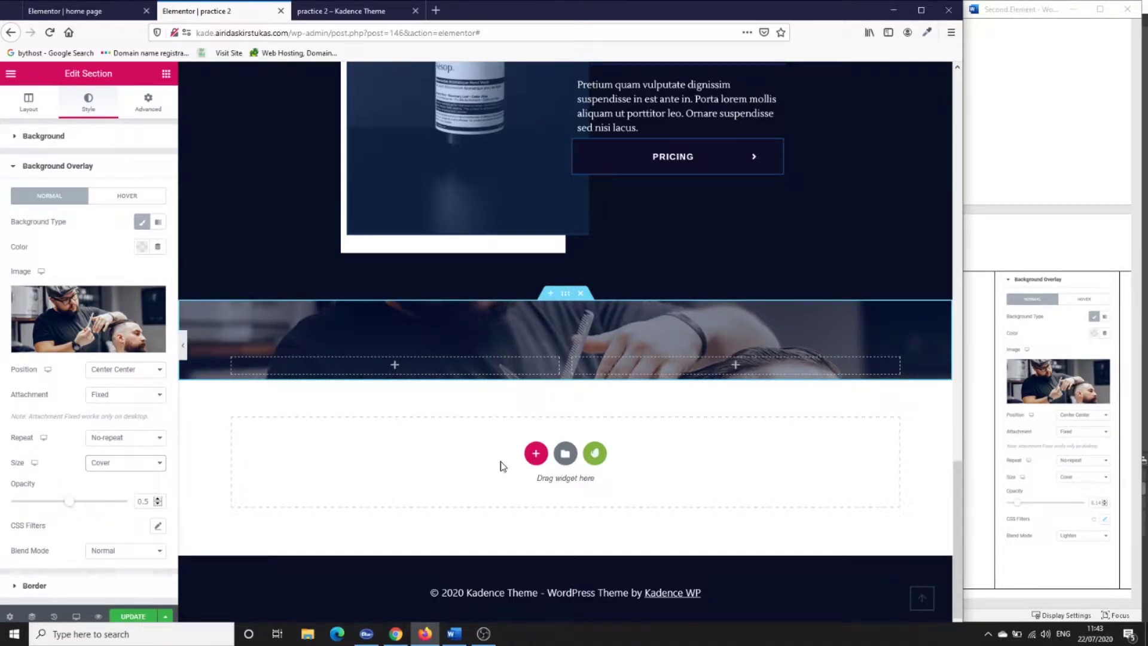
click(146, 502)
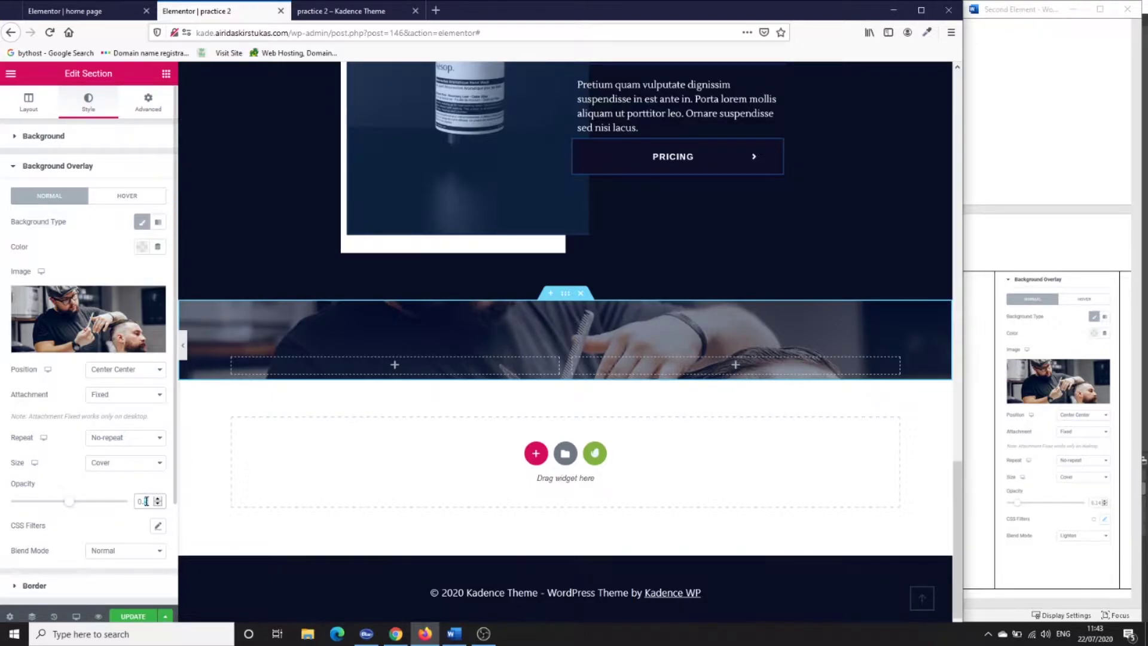
text(14)
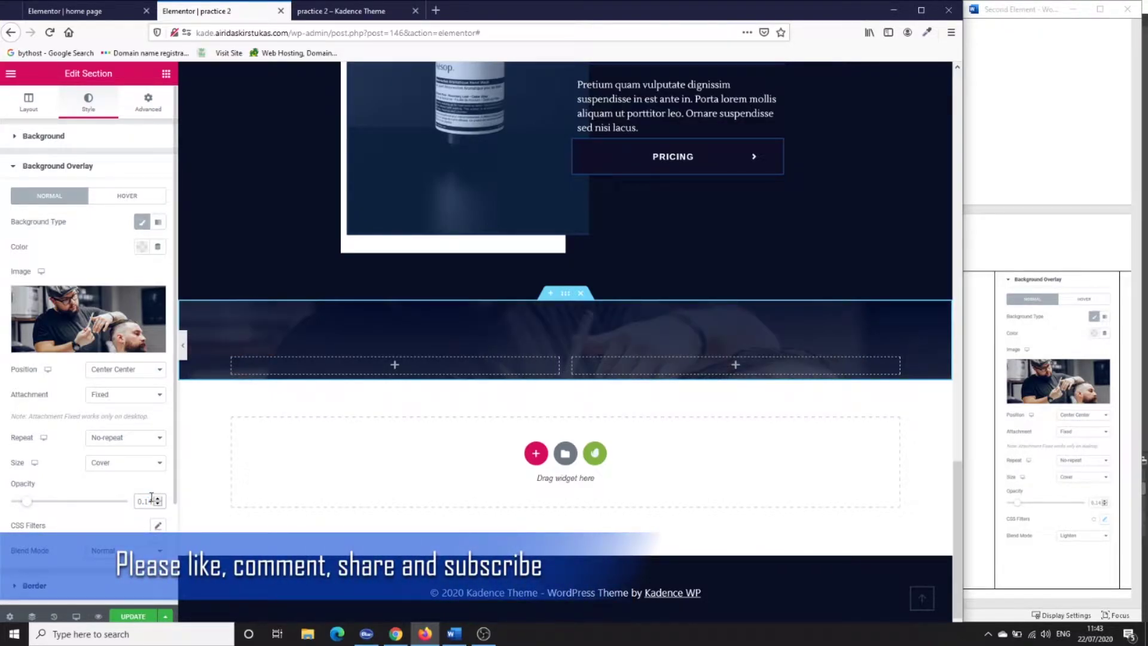
Apply CSS filters to the background overlay: blur 2.6, brightness 102, contrast 109 and saturation 0.
scroll(158, 521, down, 3)
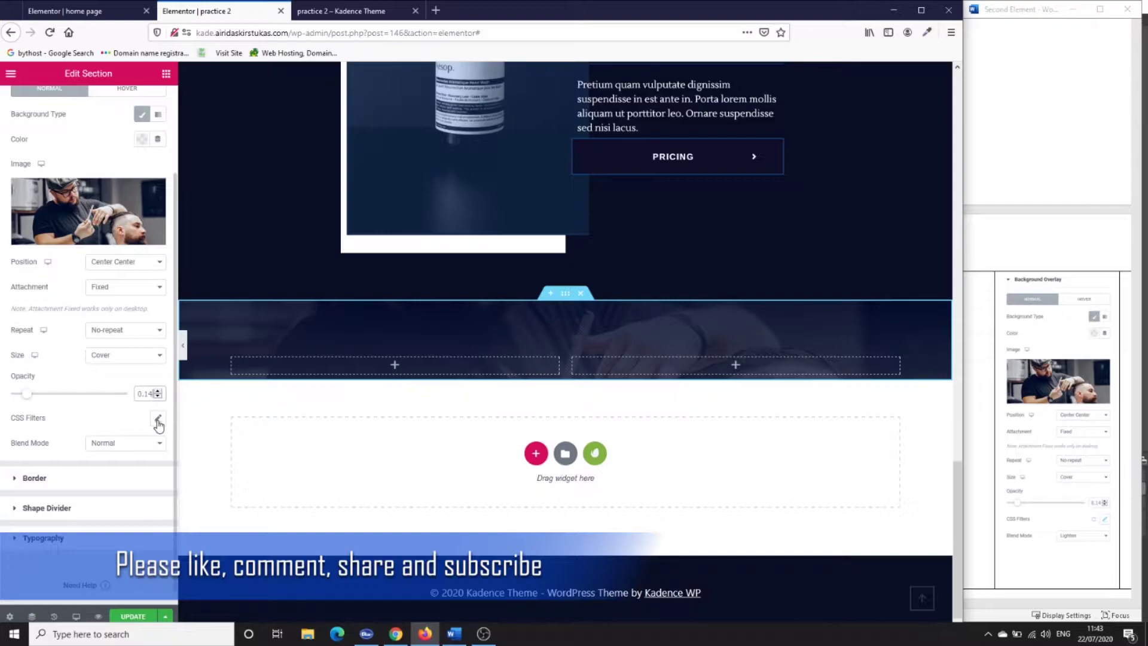
click(158, 420)
double_click(131, 457)
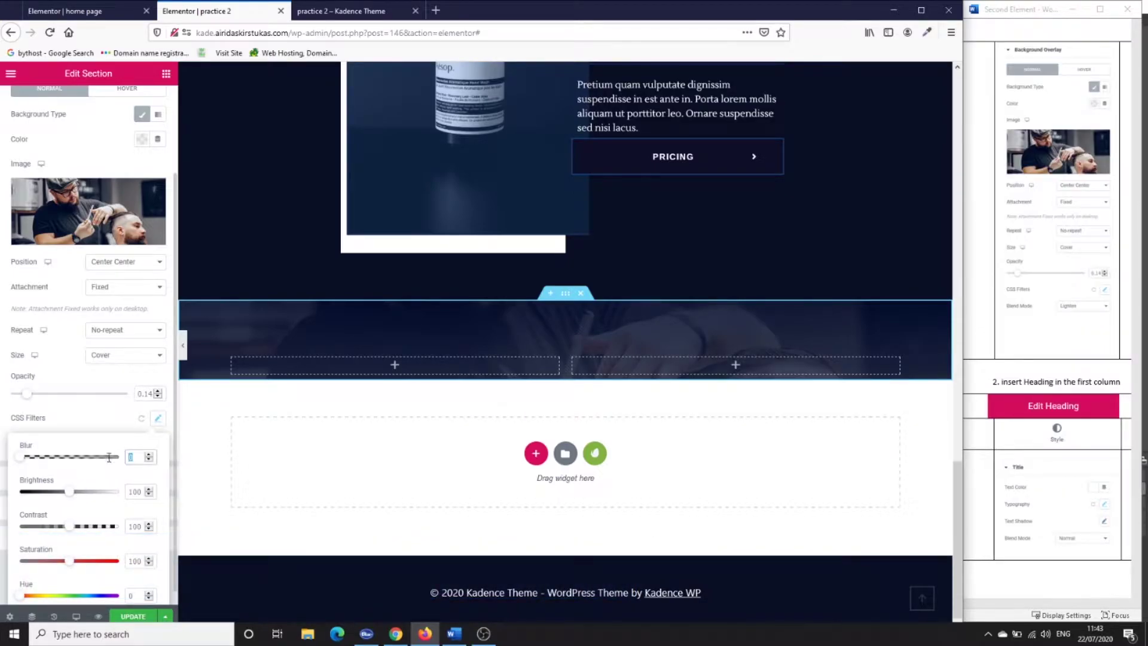
text(2.6)
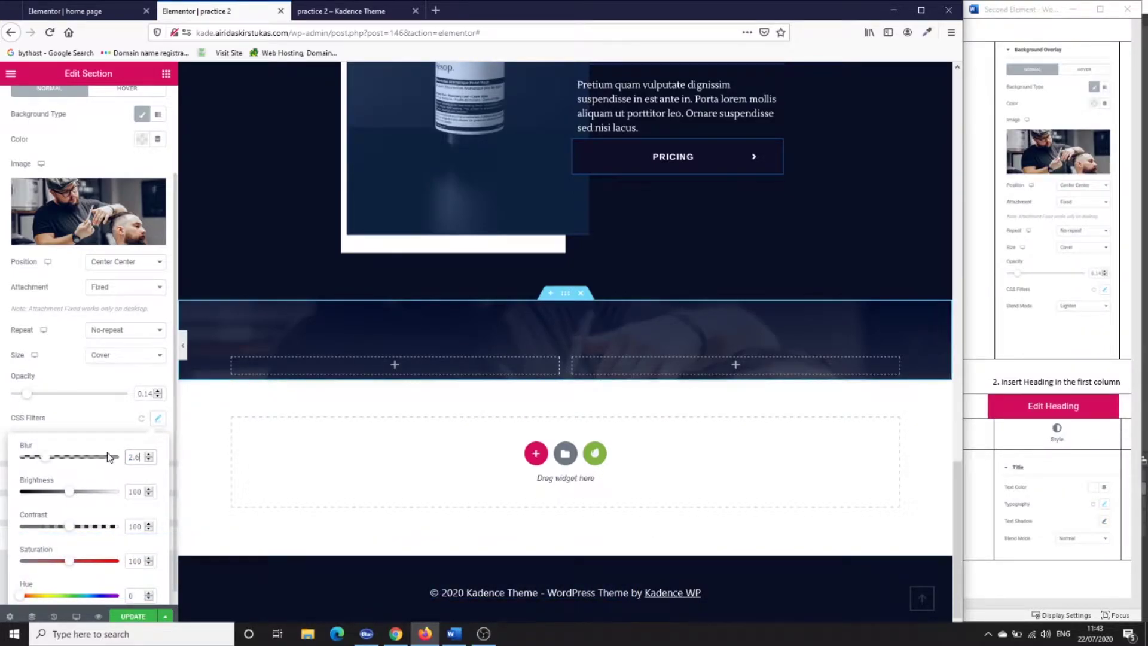
key(Tab)
text(102)
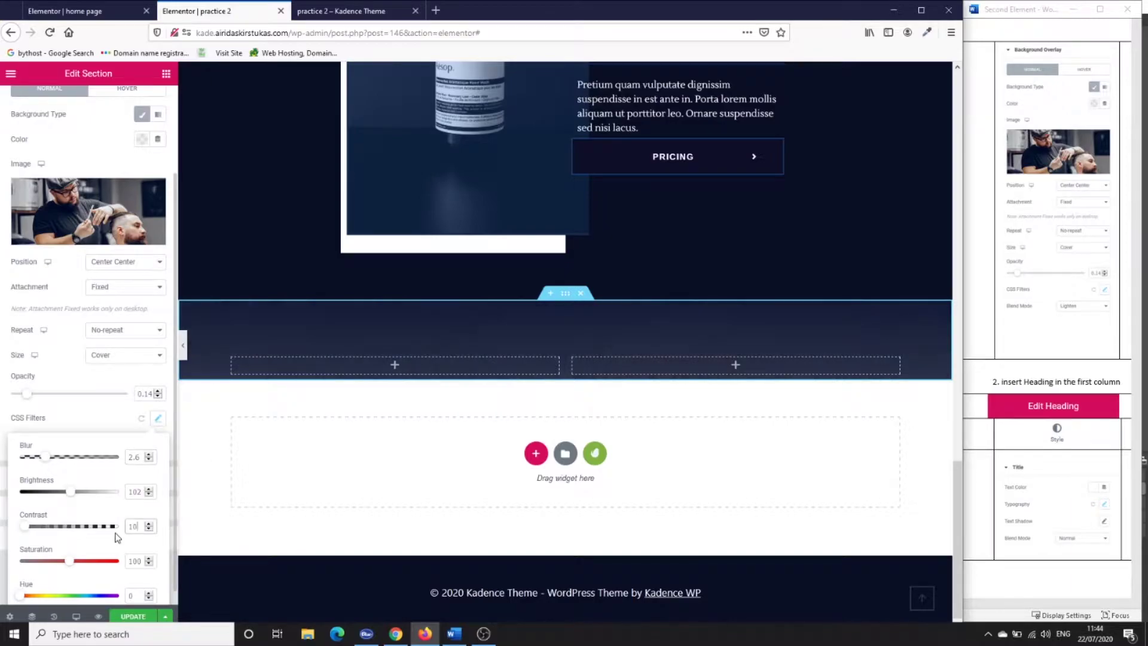
key(Tab)
text(109)
drag(70, 560, 4, 573)
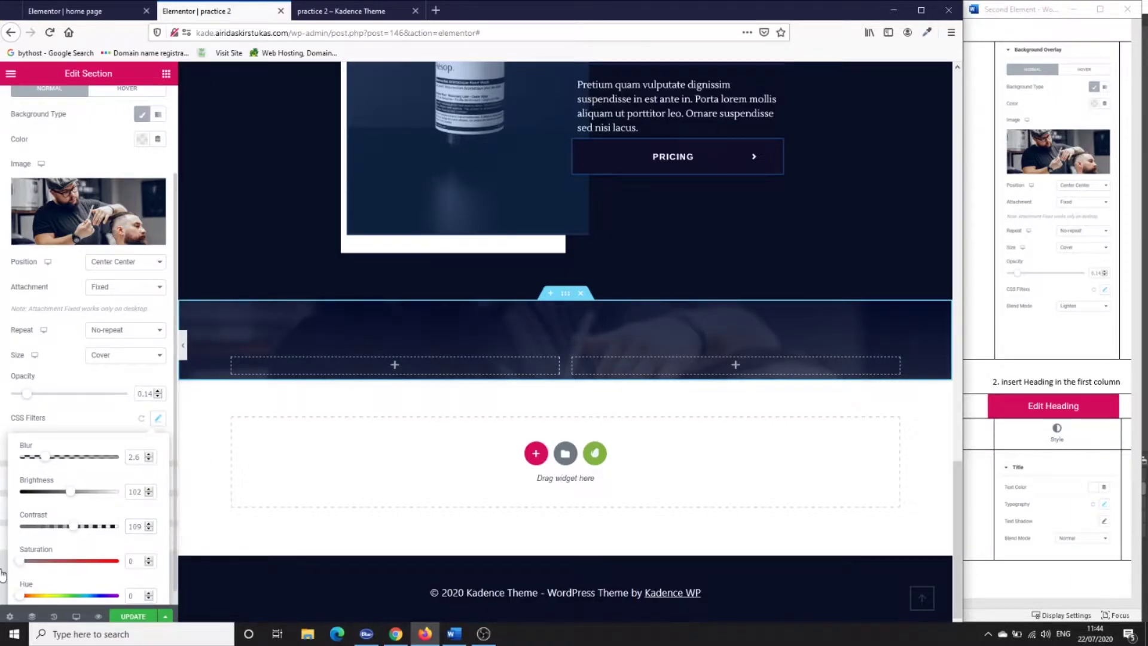
click(4, 573)
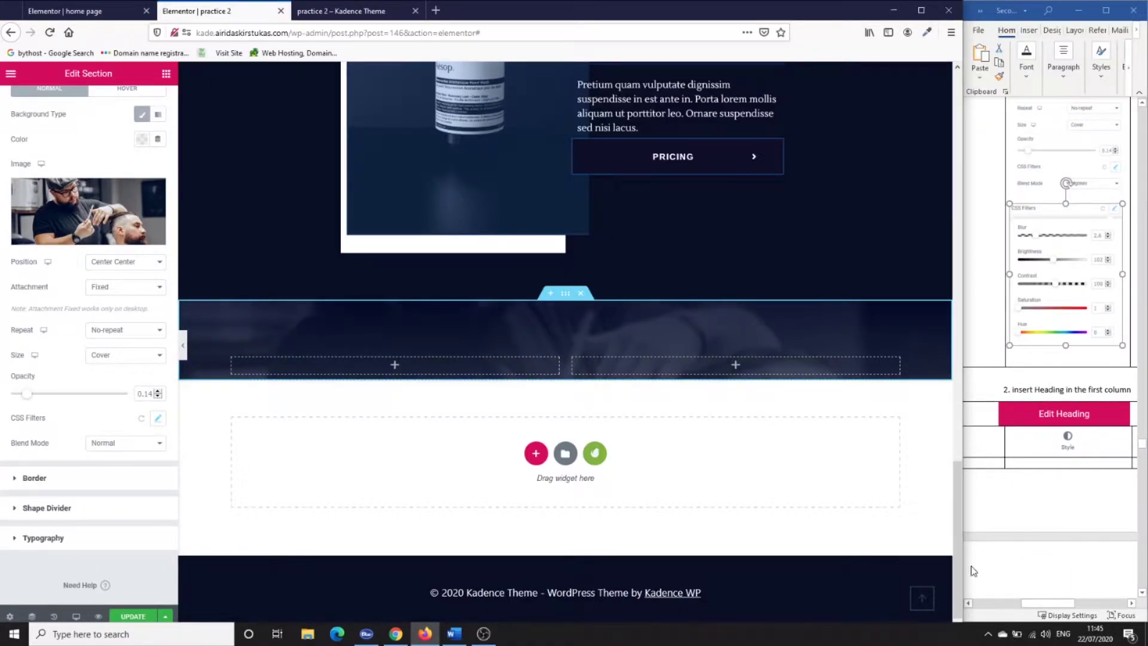
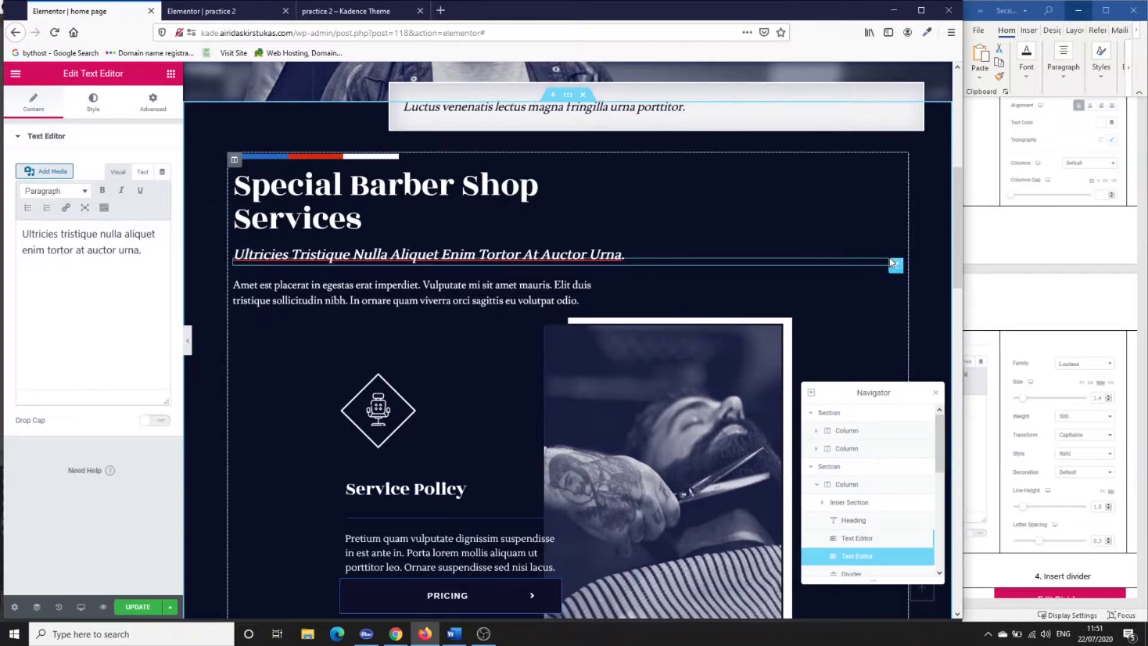
Copy the italic services subtitle from the home page to below the sponsors heading on practice 2 and replace its text with "it's all about the style".
right_click(897, 271)
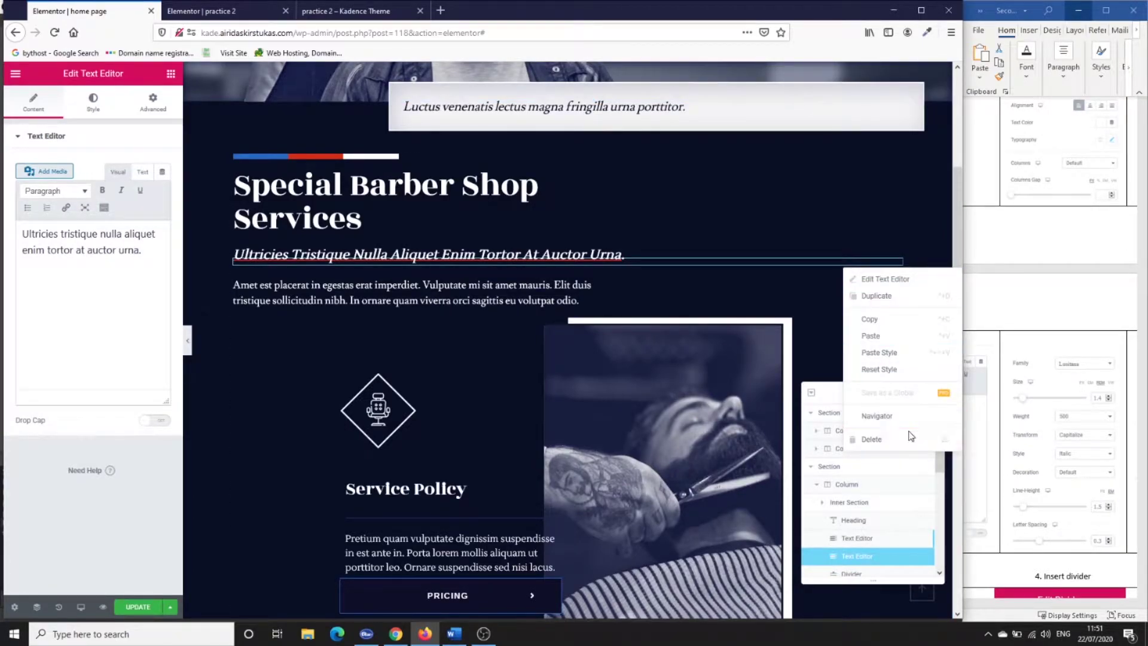
key(ctrl+Tab)
scroll(736, 323, down, 15)
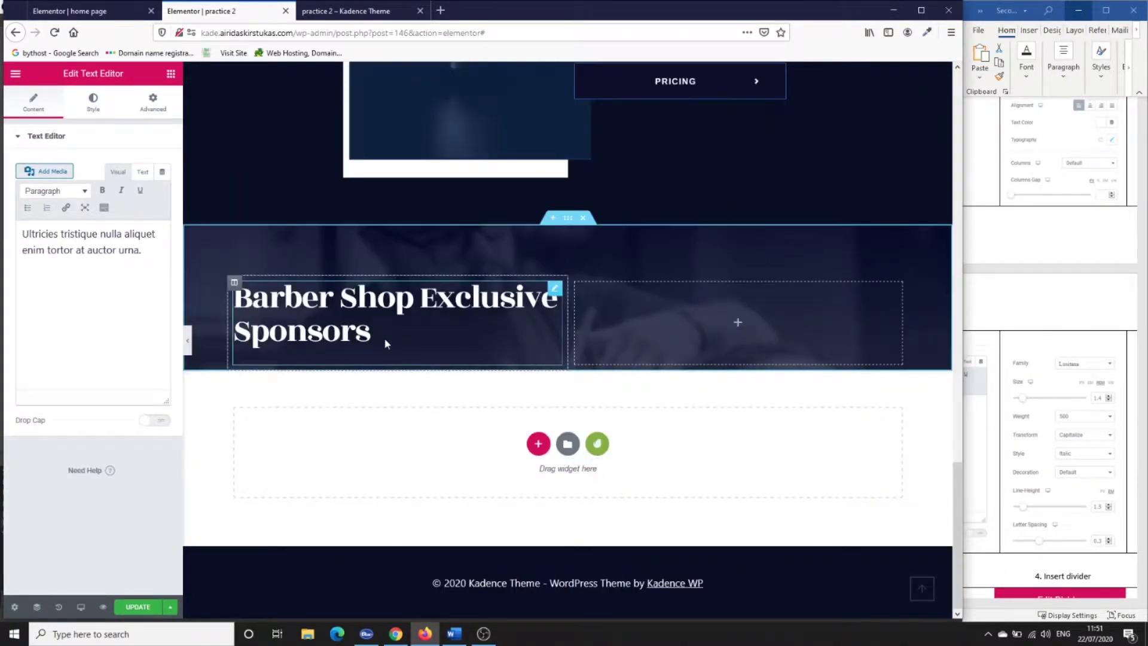
key(ctrl+shift+Tab)
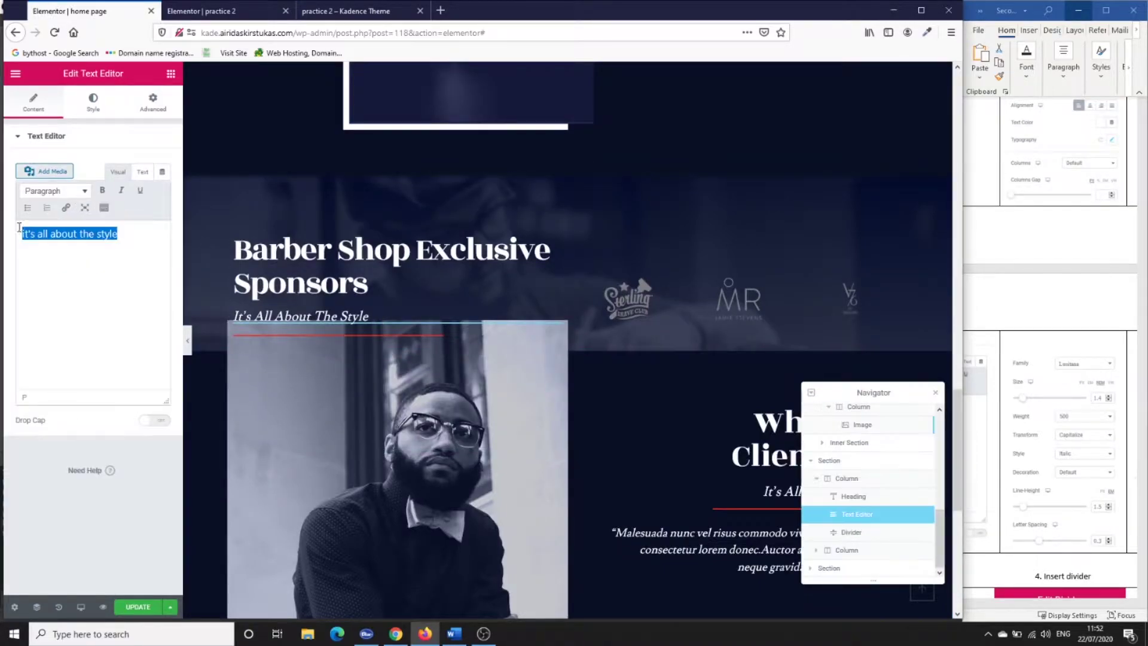
key(ctrl+Tab)
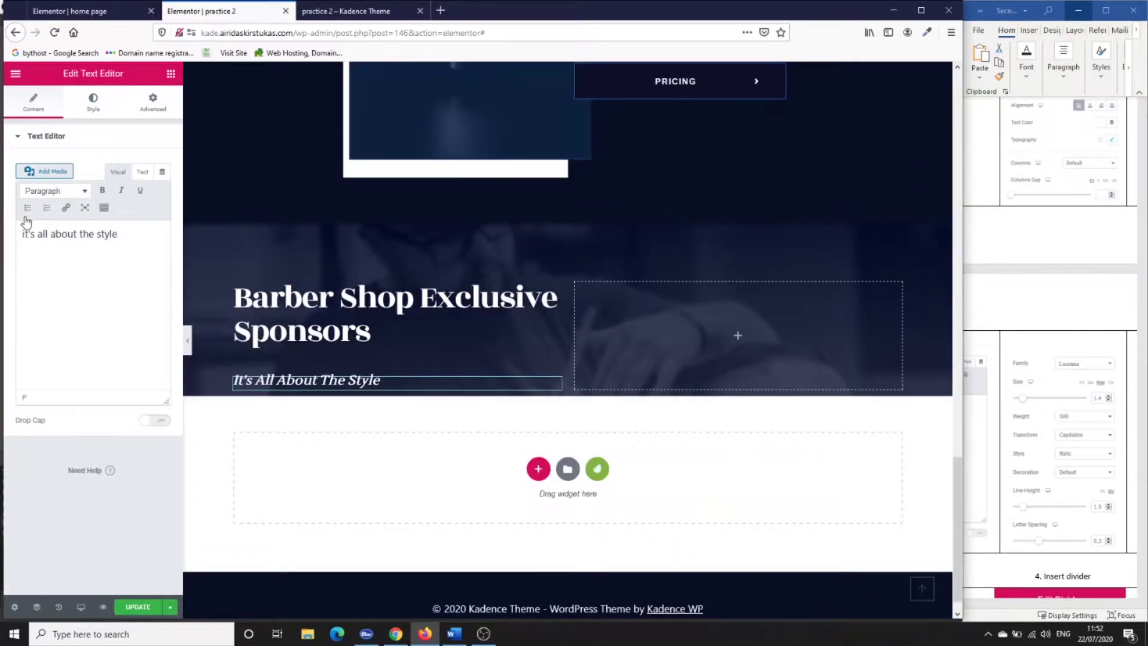
Set the sponsors subtitle's typography to weight 500, family Lusitana and letter spacing 0.3.
click(93, 103)
click(162, 217)
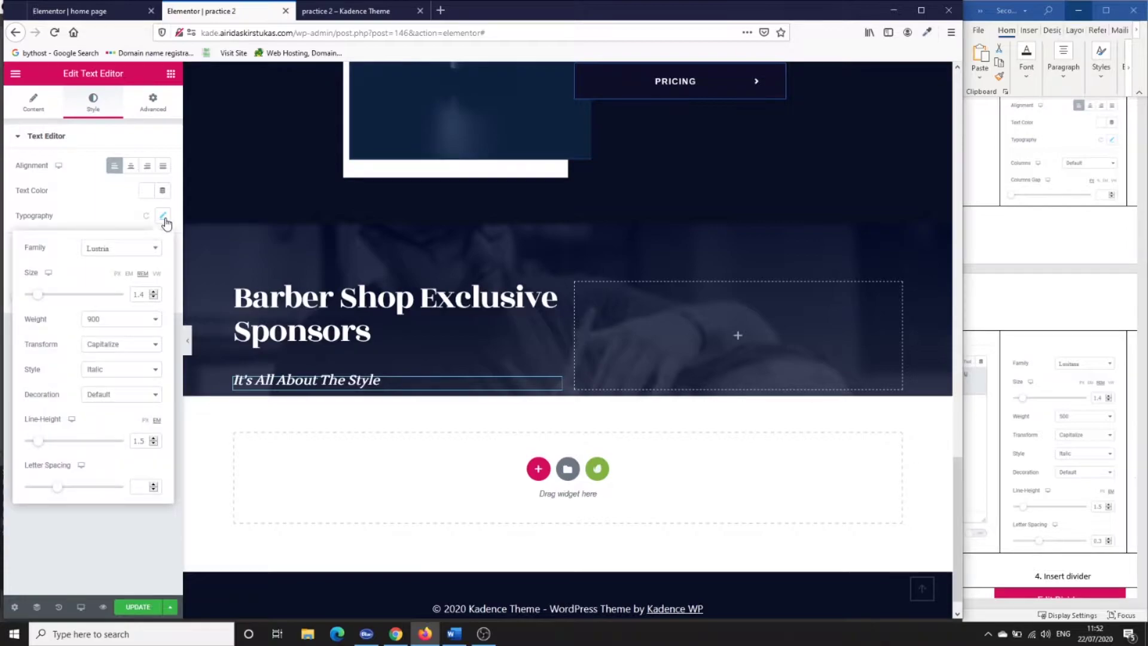
click(134, 323)
click(128, 384)
click(121, 248)
click(121, 296)
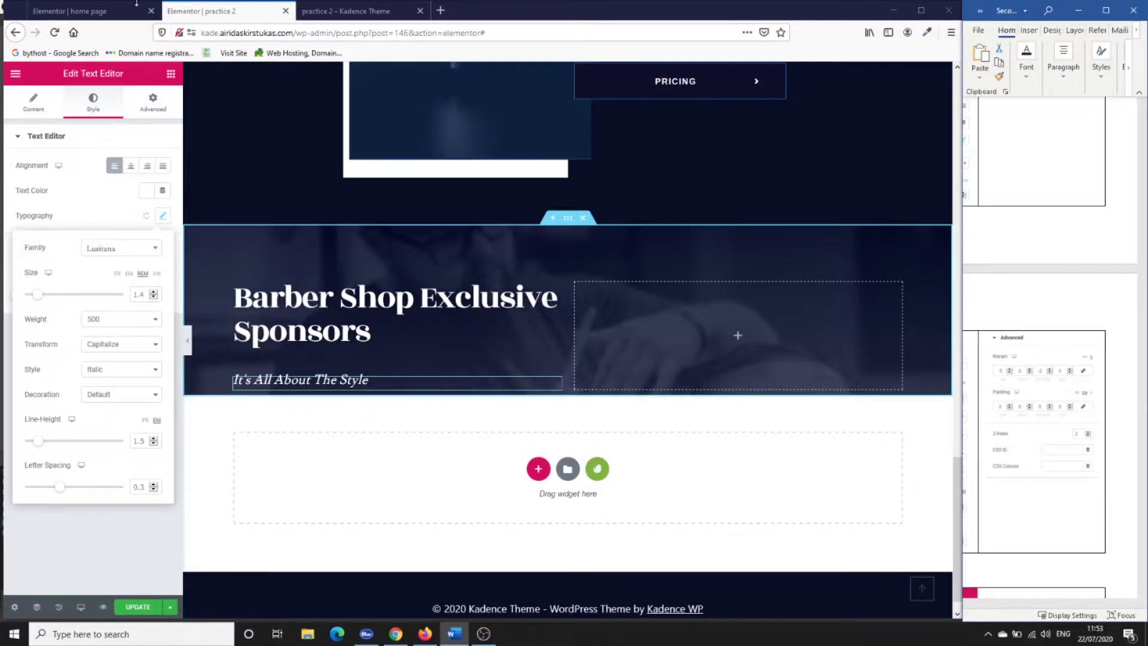
Set the sponsors subtitle's margin to top -5, right 0, bottom -2 and left 0, comparing with the home page.
click(54, 10)
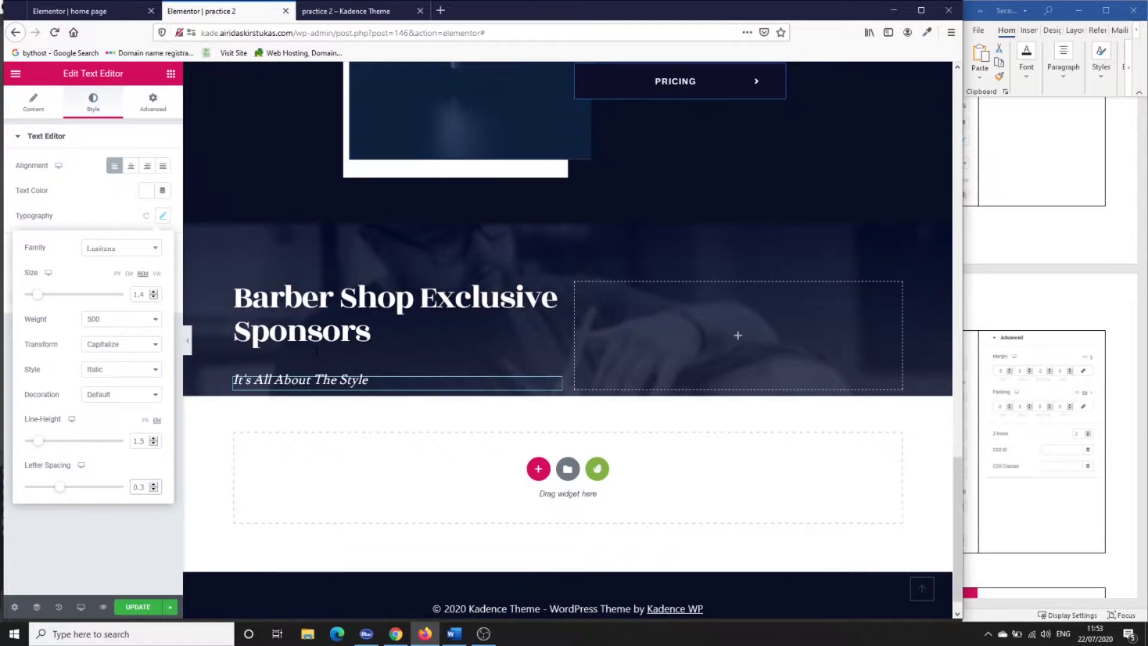
click(221, 11)
click(162, 105)
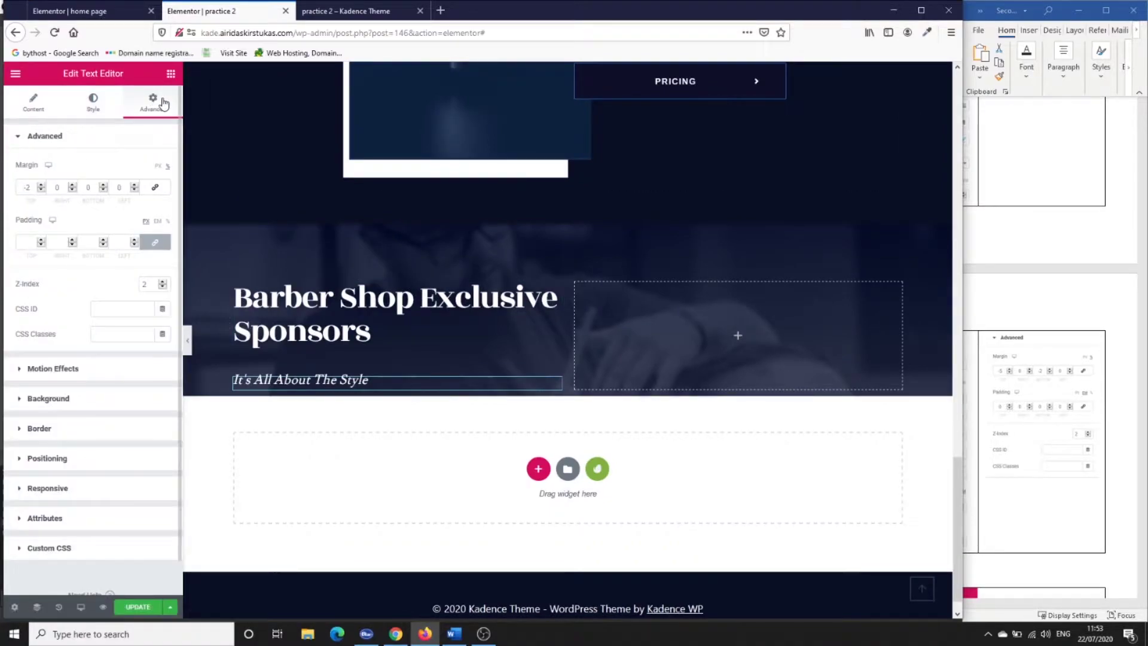
click(155, 188)
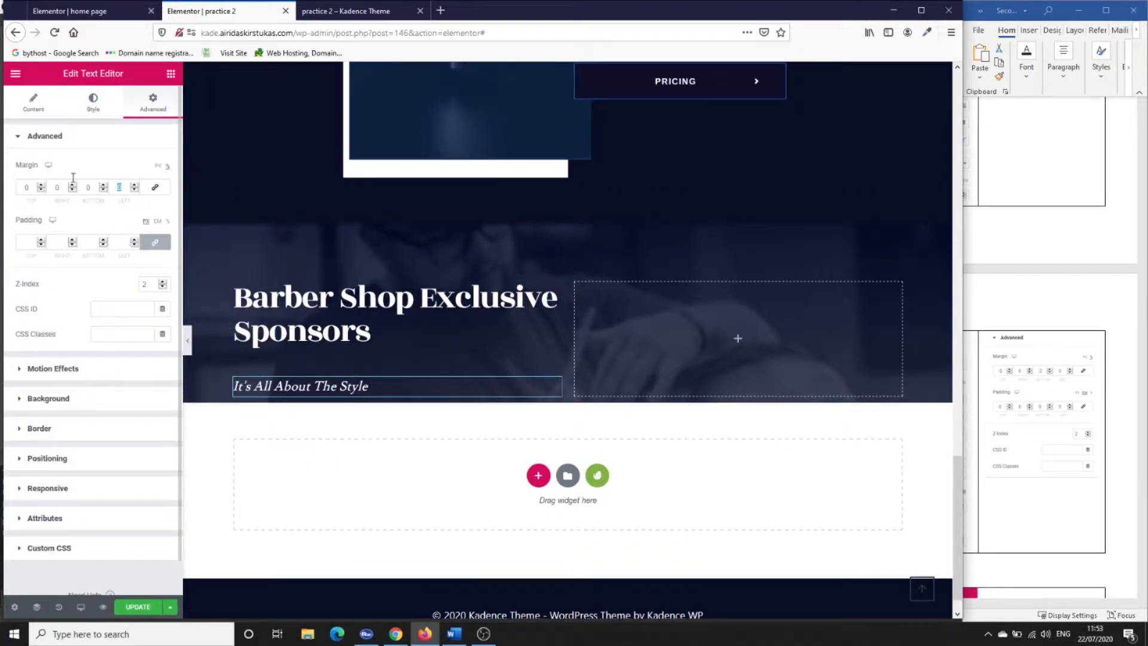
click(42, 190)
click(41, 191)
click(41, 191)
click(41, 191)
click(42, 190)
click(104, 190)
click(103, 191)
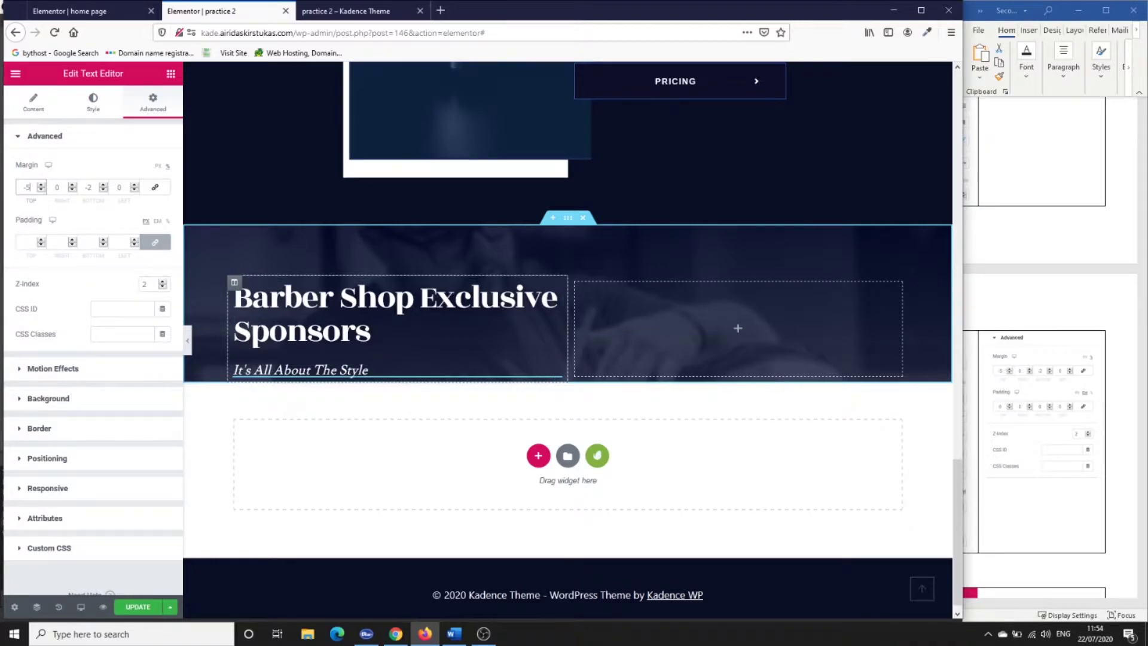
Copy the red divider from the Special Barber Shop Services section, paste it below the sponsors subtitle and adjust its width.
click(69, 12)
click(229, 11)
scroll(934, 105, up, 4)
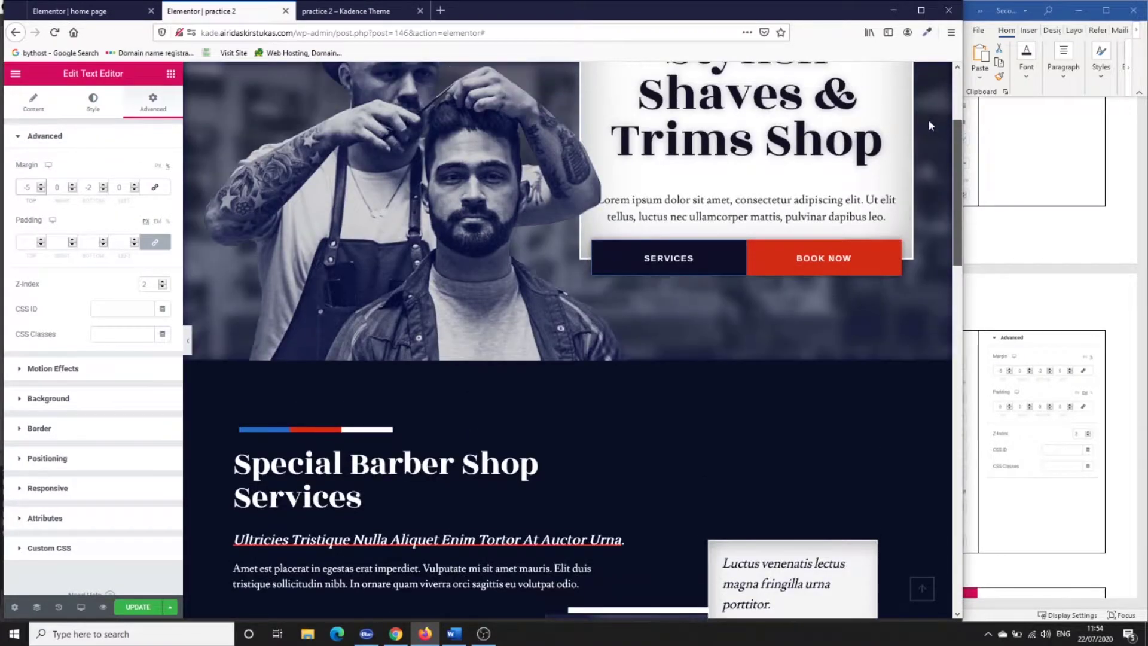
scroll(941, 144, down, 5)
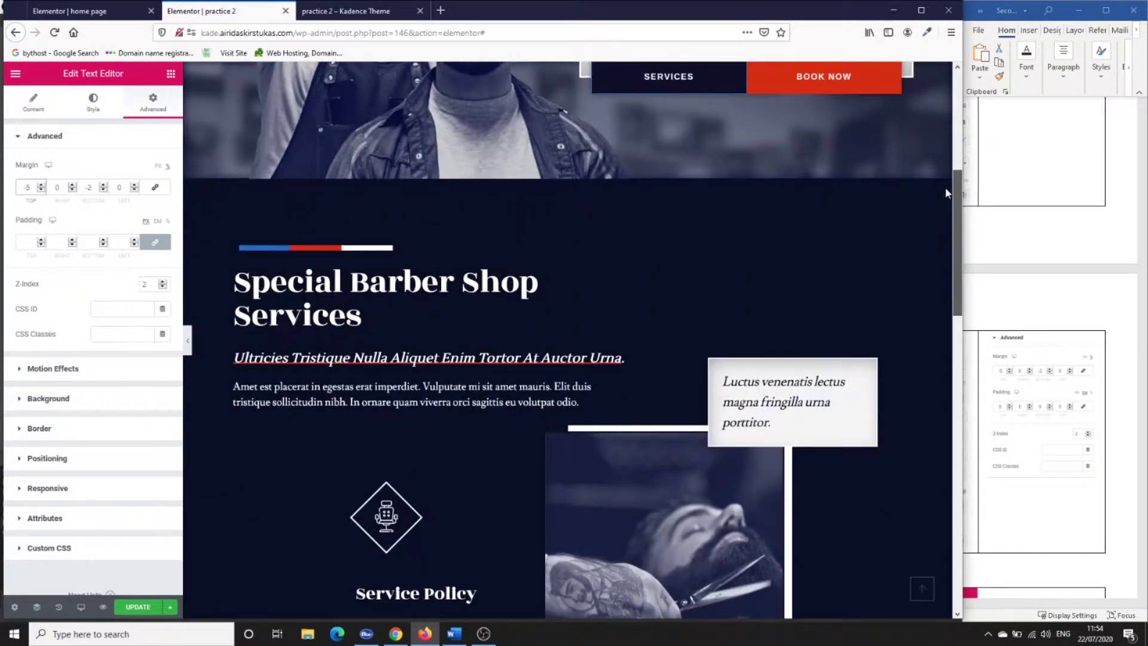
click(569, 377)
right_click(892, 400)
click(956, 269)
scroll(957, 269, down, 10)
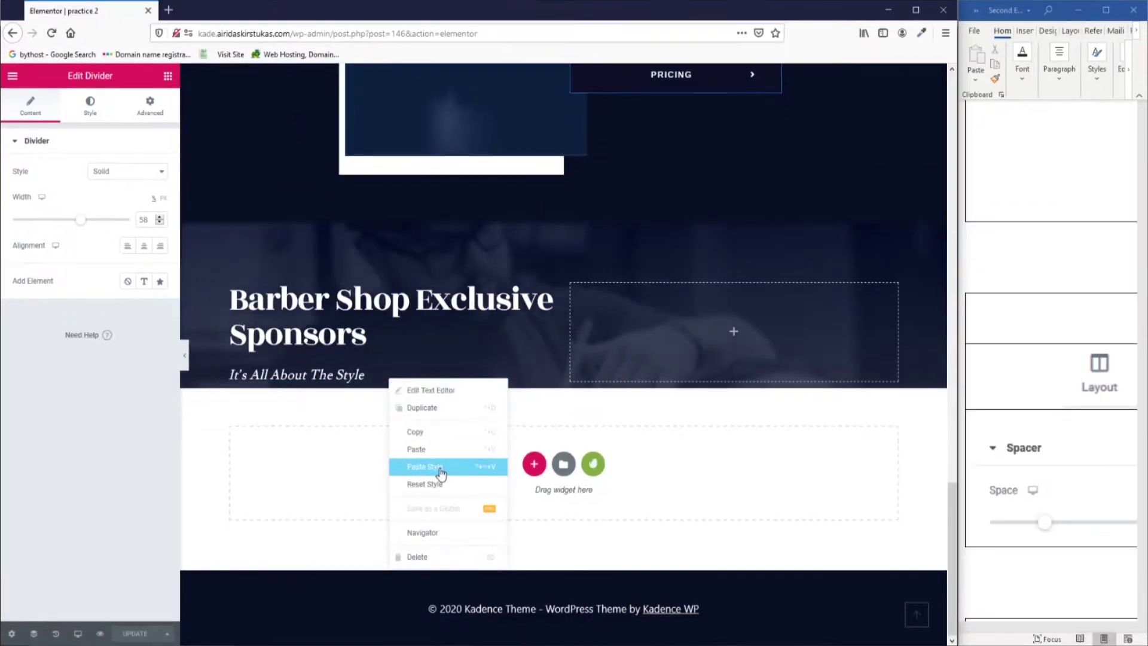
click(442, 454)
mouse_move(84, 225)
mouse_down()
mouse_move(72, 231)
mouse_move(96, 233)
mouse_move(63, 234)
mouse_move(78, 239)
mouse_up()
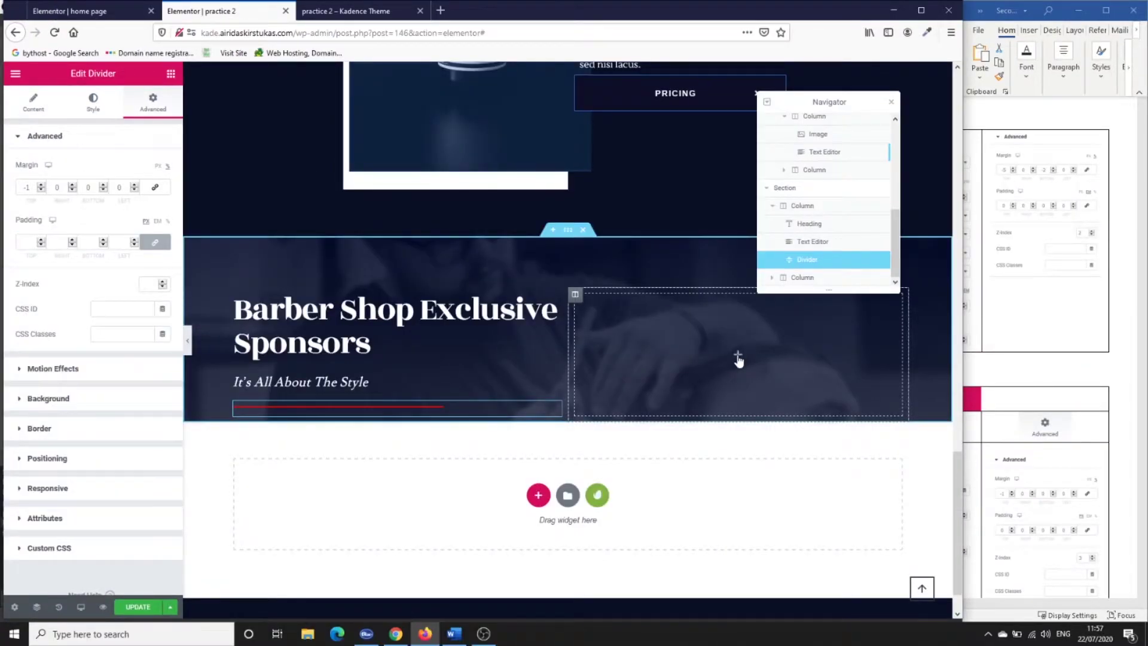
Add an inner section to the sponsors section's empty second column and duplicate one of its columns to make three.
click(170, 77)
drag(54, 187, 791, 380)
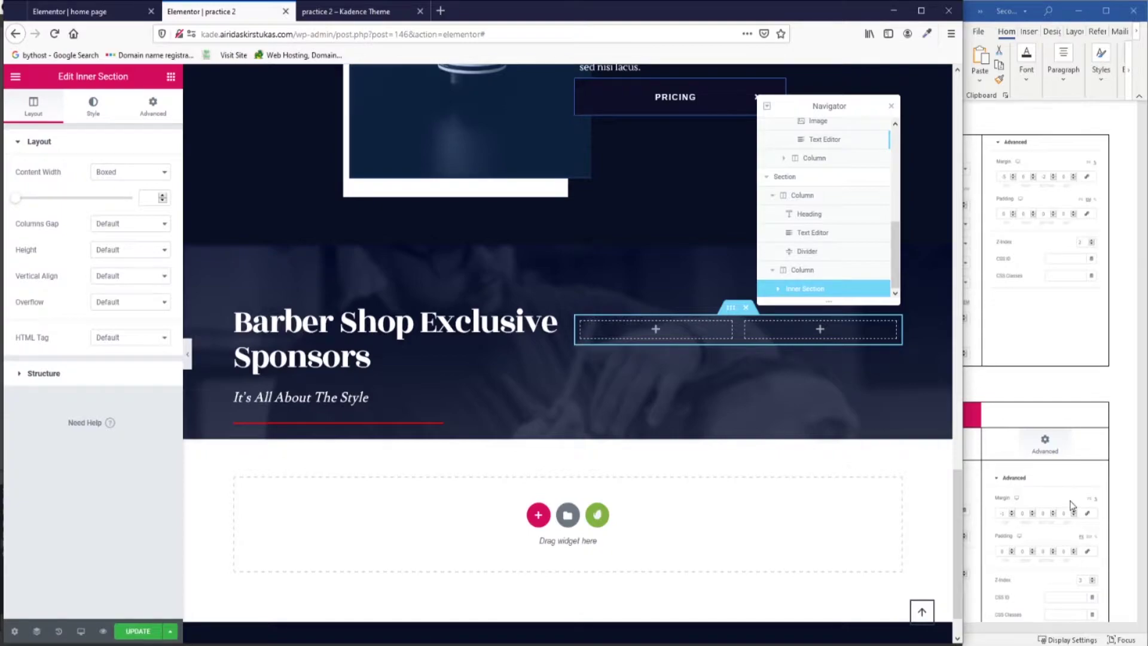
click(1072, 506)
scroll(1046, 538, up, 5)
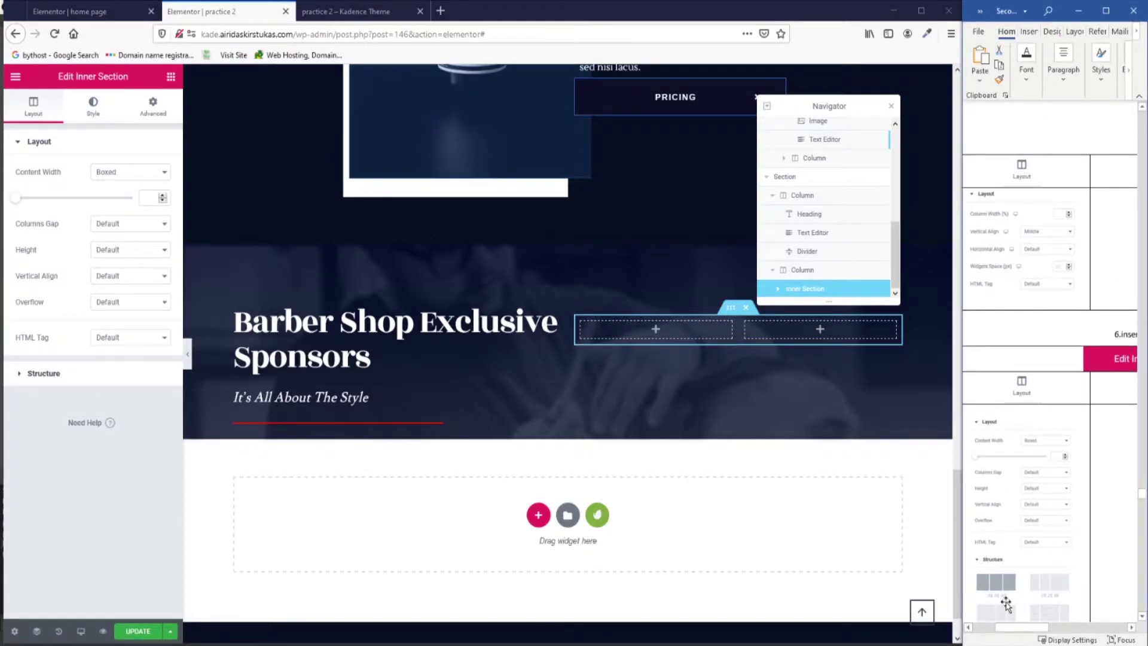
right_click(584, 326)
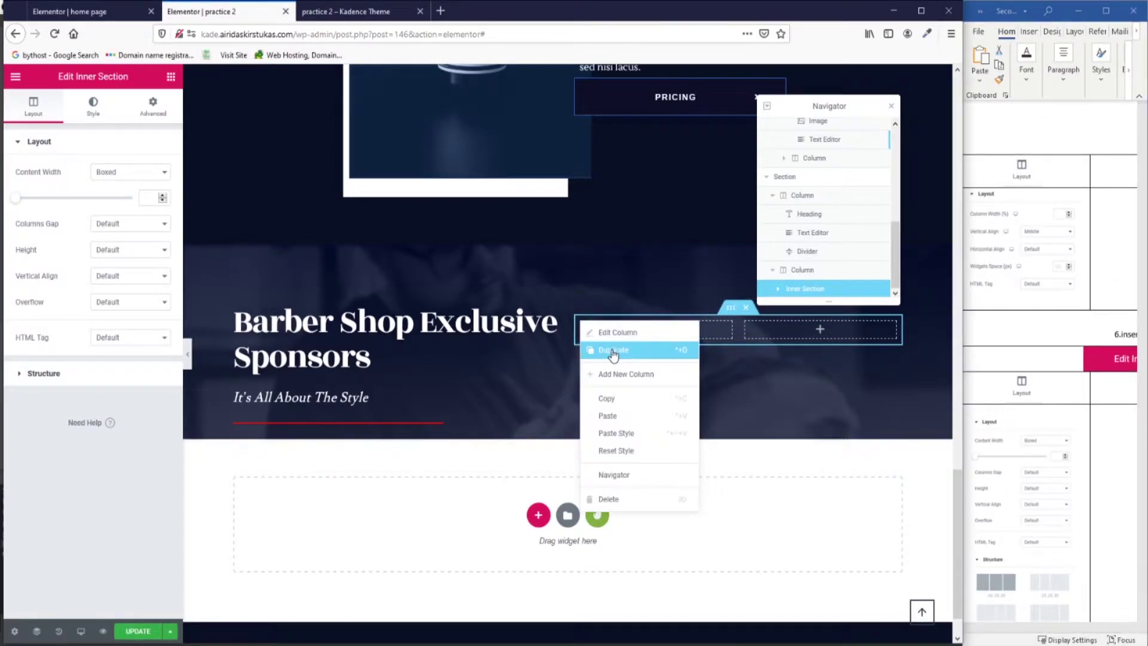
click(613, 352)
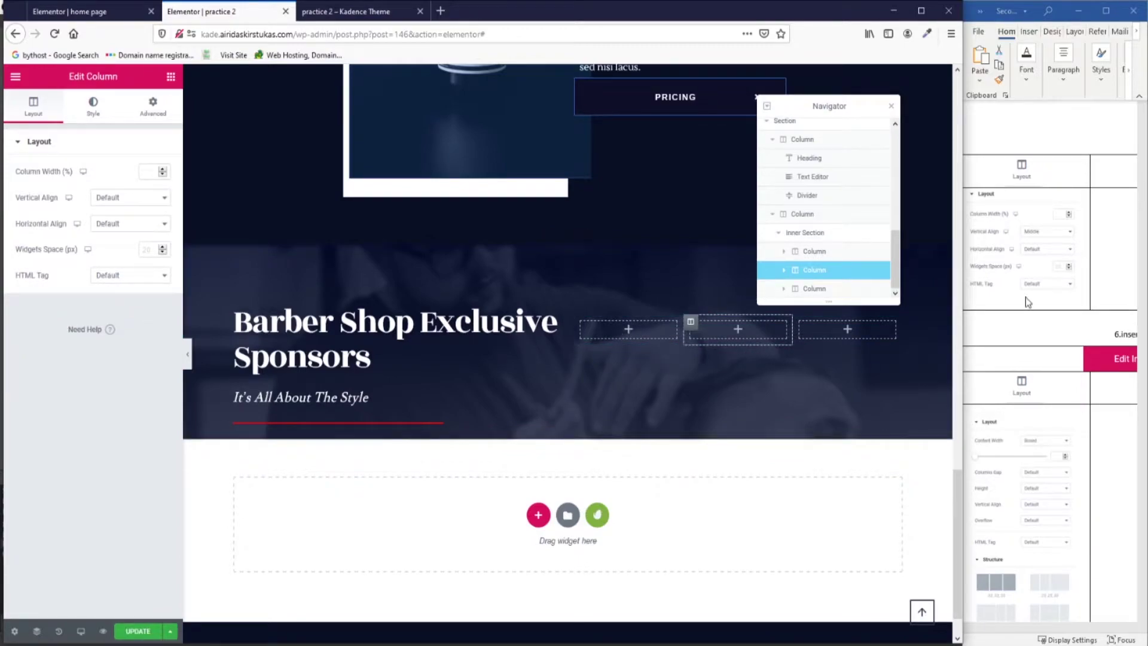
Set the sponsors section's second column to Middle vertical alignment and the inner section's padding to top 1 em, other sides 0.
scroll(1025, 297, up, 2)
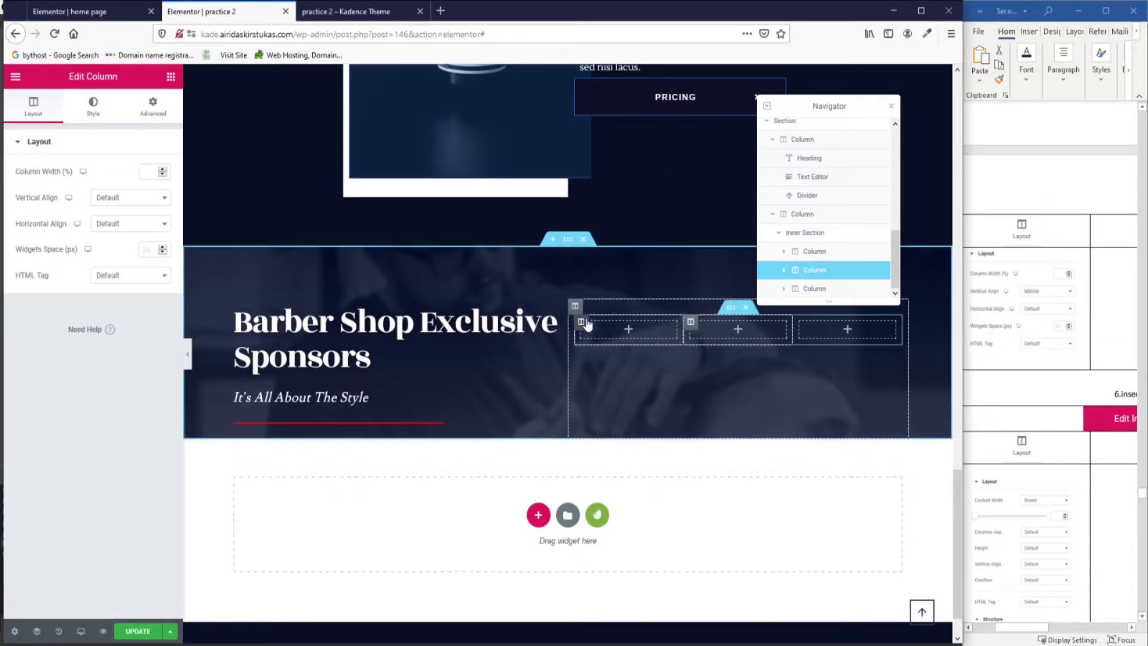
click(575, 308)
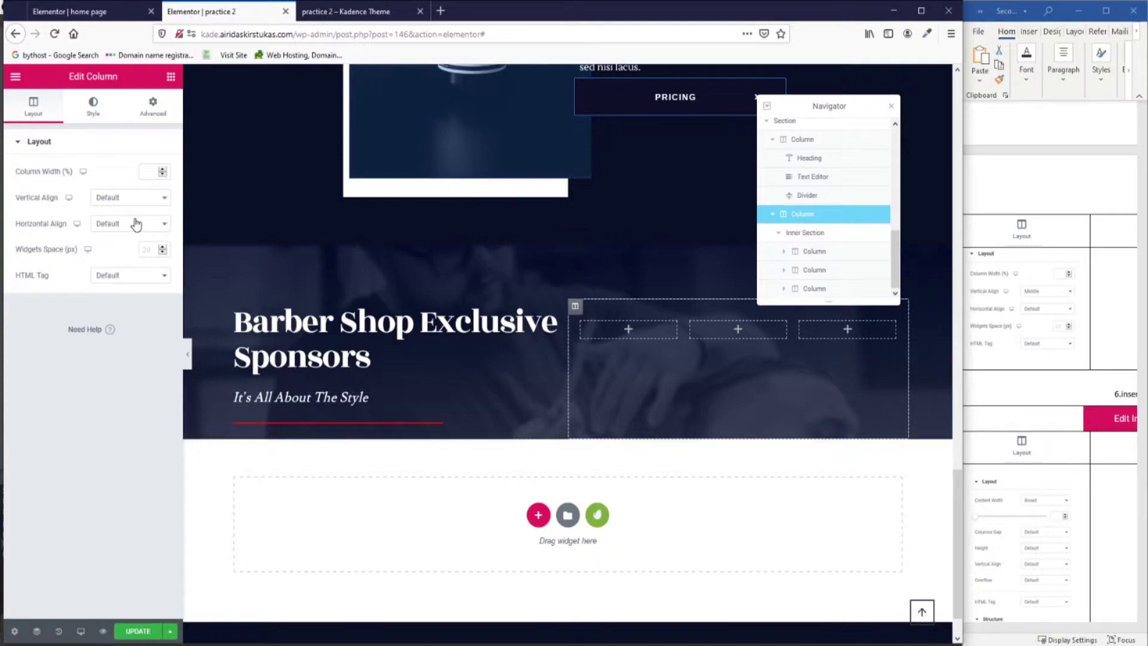
click(133, 198)
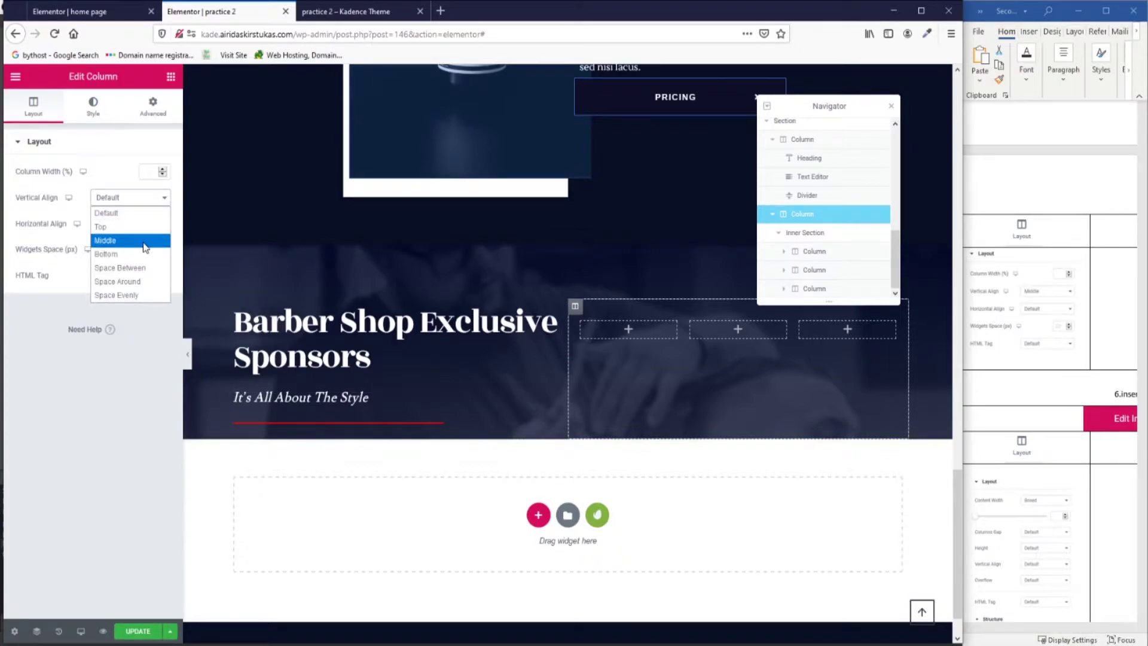
click(143, 246)
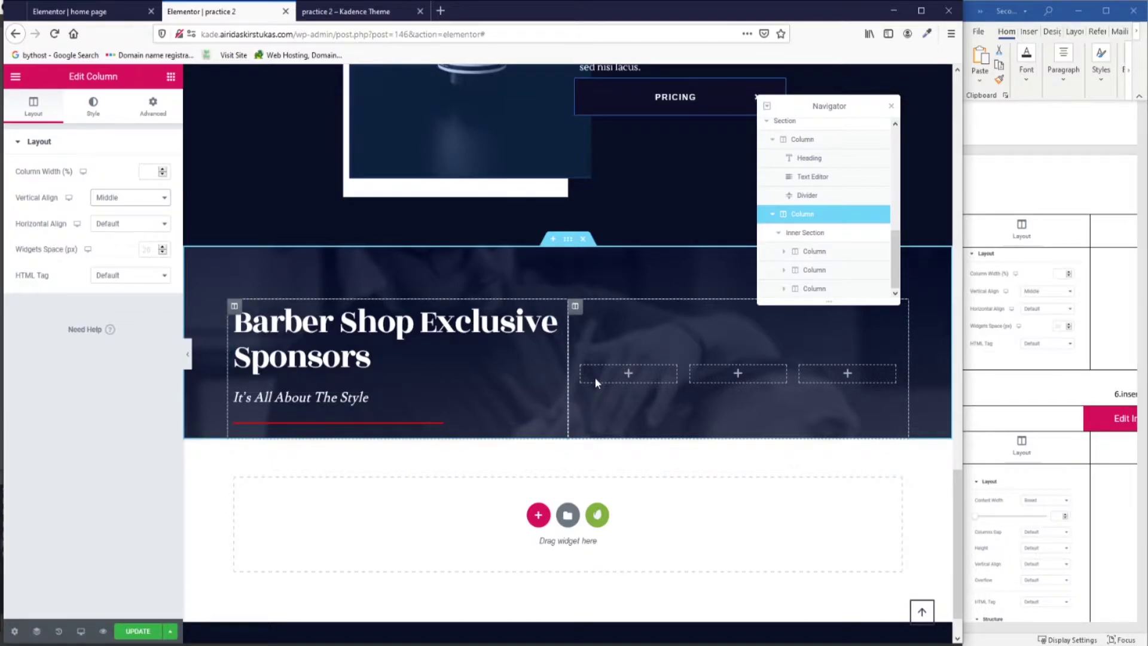
click(628, 382)
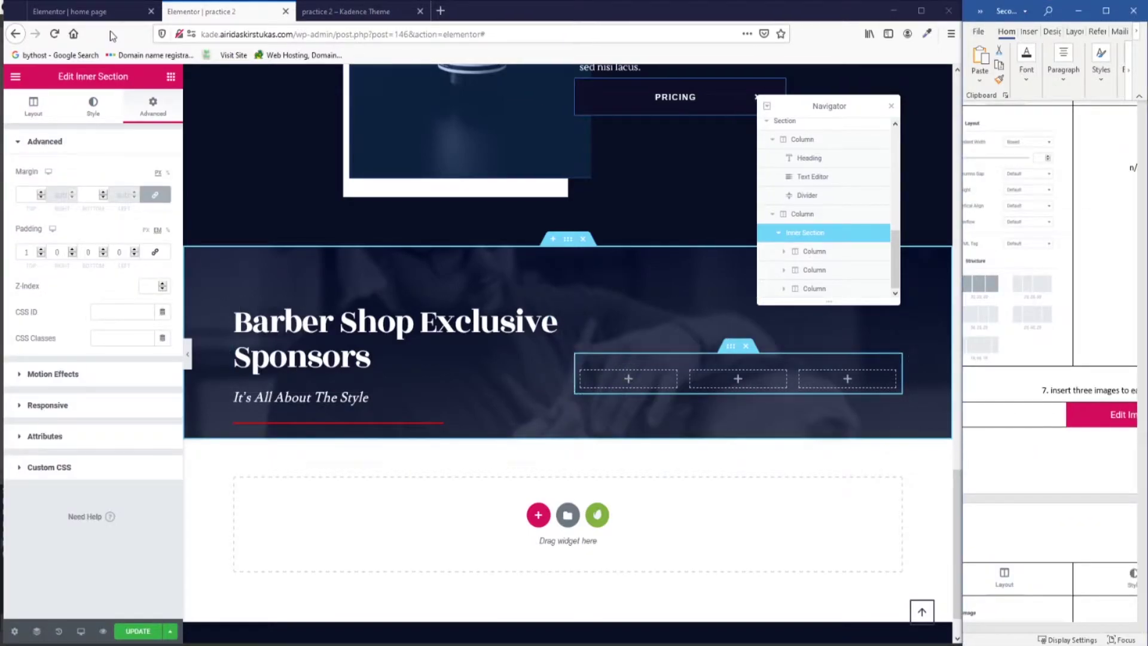
Add an image widget to the inner section's first column and insert the Sterling Shave Club logo from the media library.
click(170, 76)
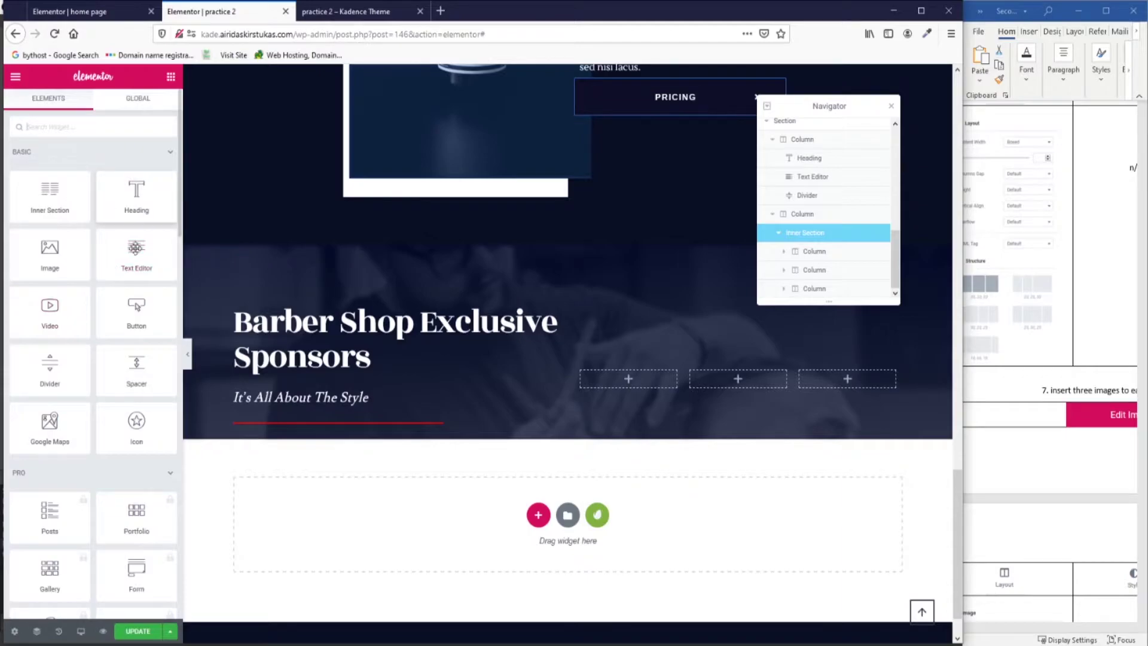
drag(82, 259, 649, 375)
click(105, 209)
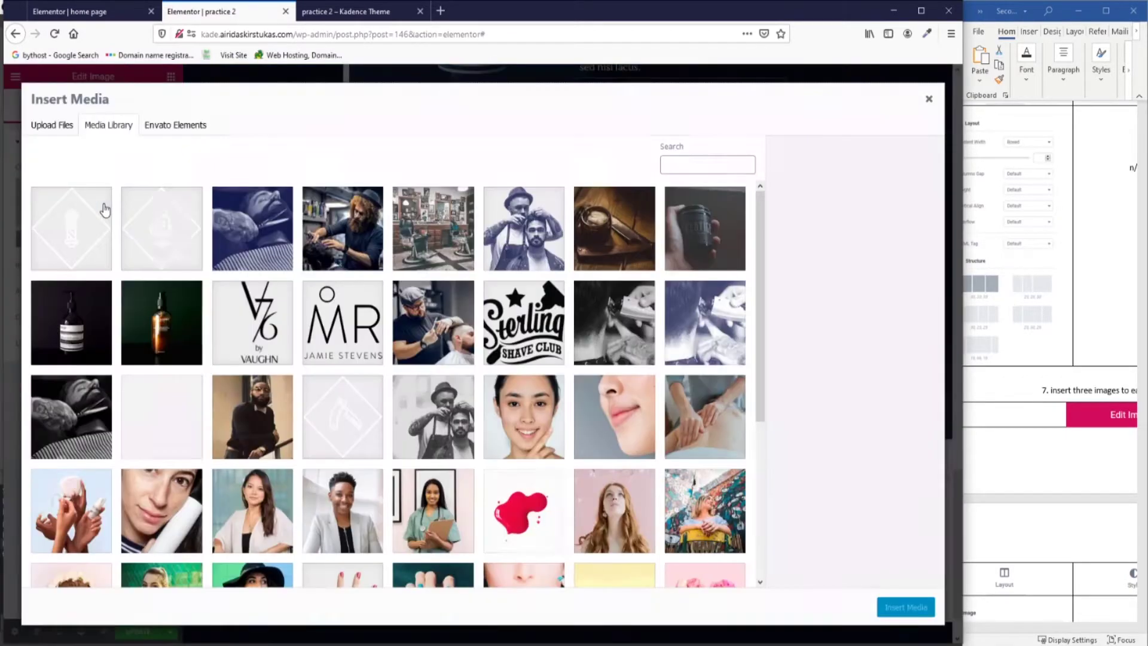
click(524, 323)
click(907, 607)
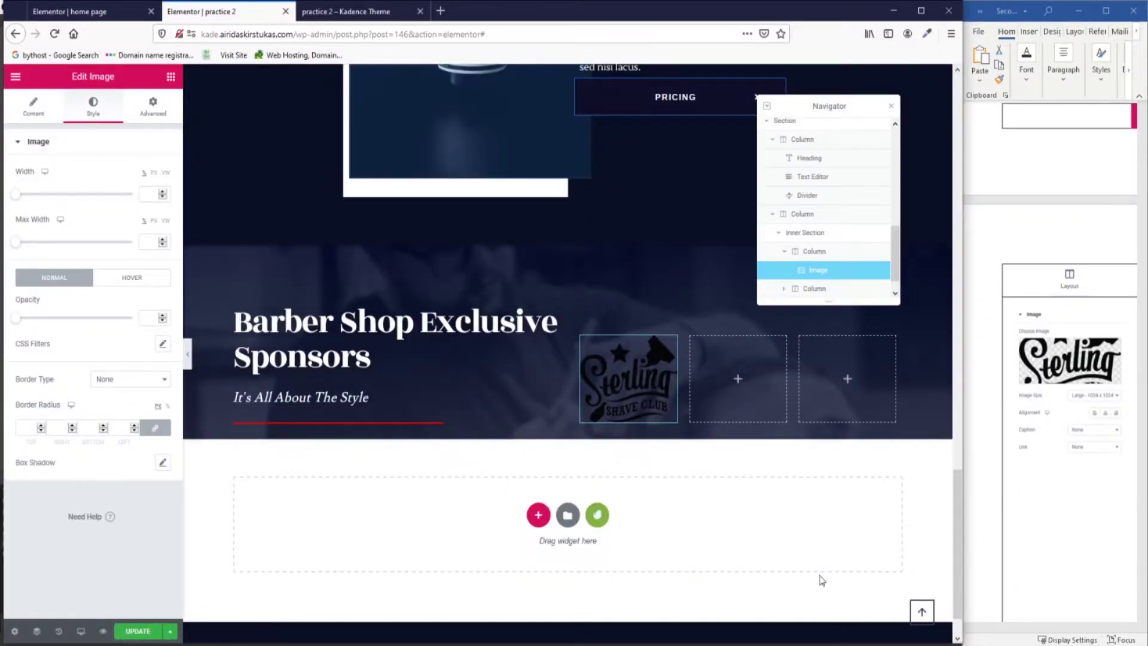
Set the Sterling logo's width to 70 and its CSS filters to brightness 200, contrast 0 and saturation 0.
drag(16, 195, 97, 195)
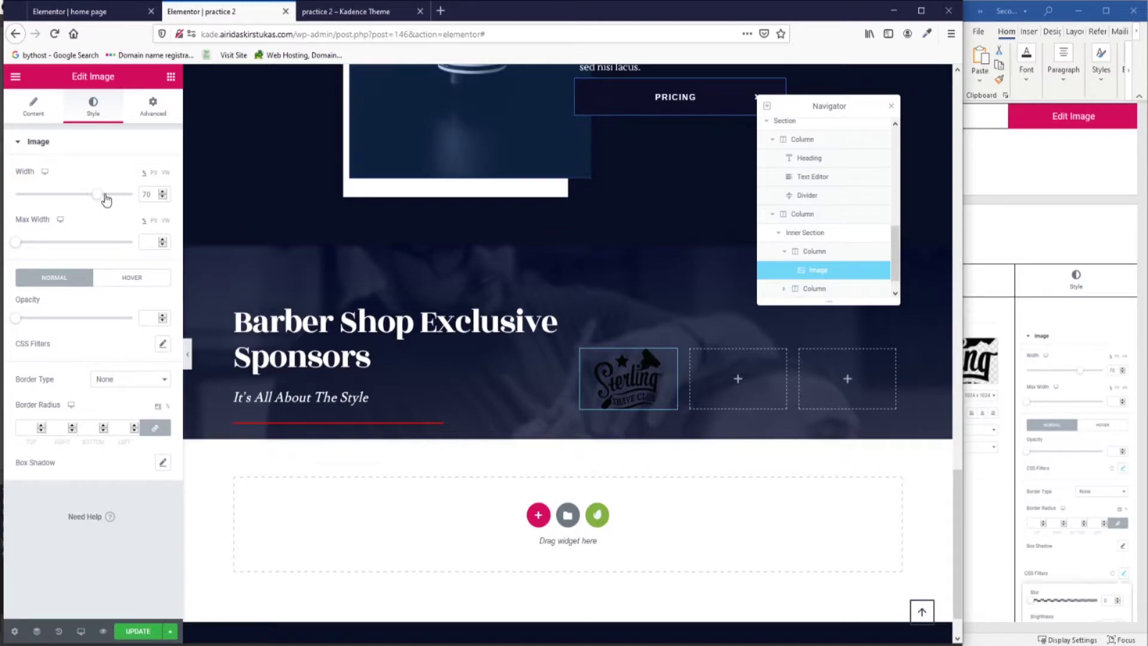
scroll(1079, 455, down, 3)
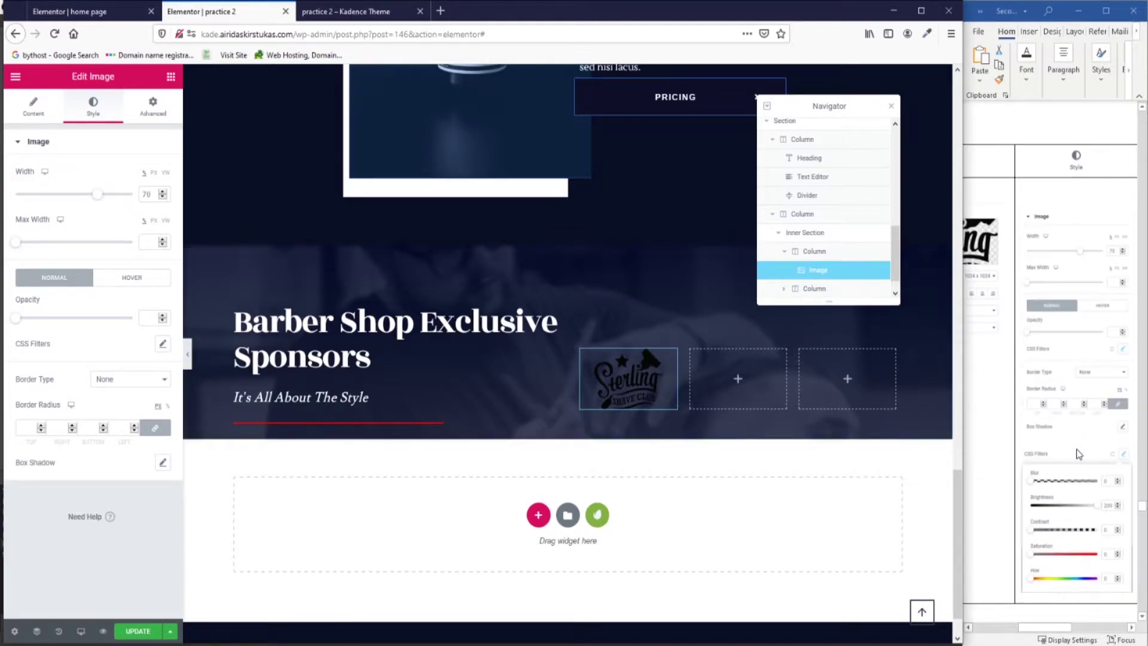
click(163, 344)
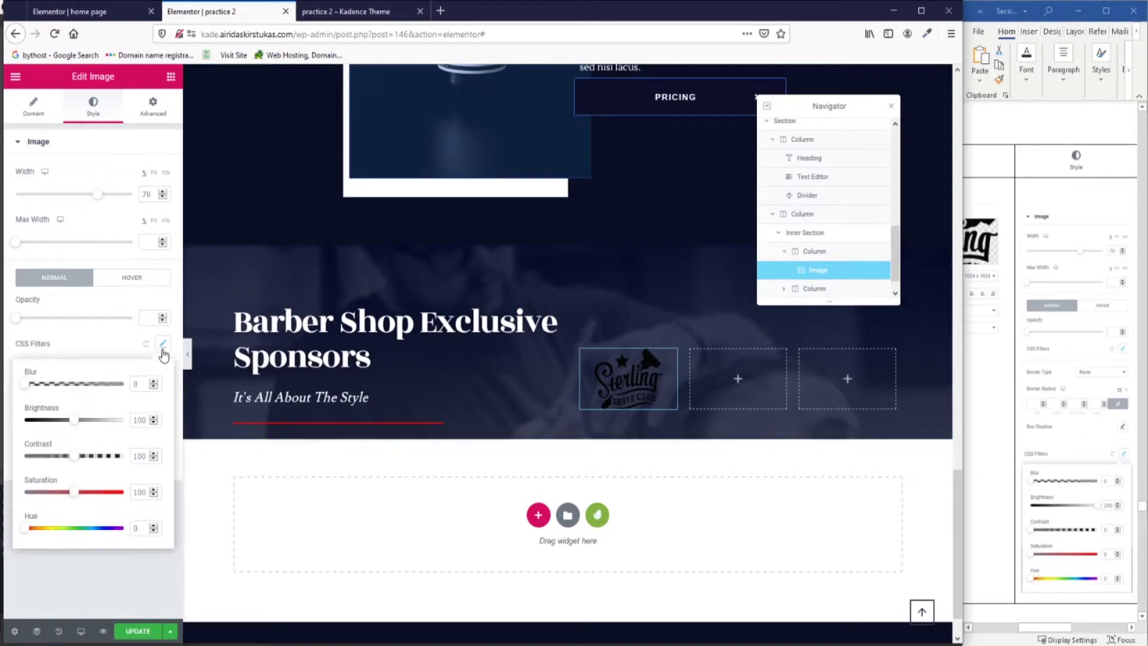
drag(73, 455, 24, 456)
drag(74, 491, 23, 492)
drag(81, 425, 123, 431)
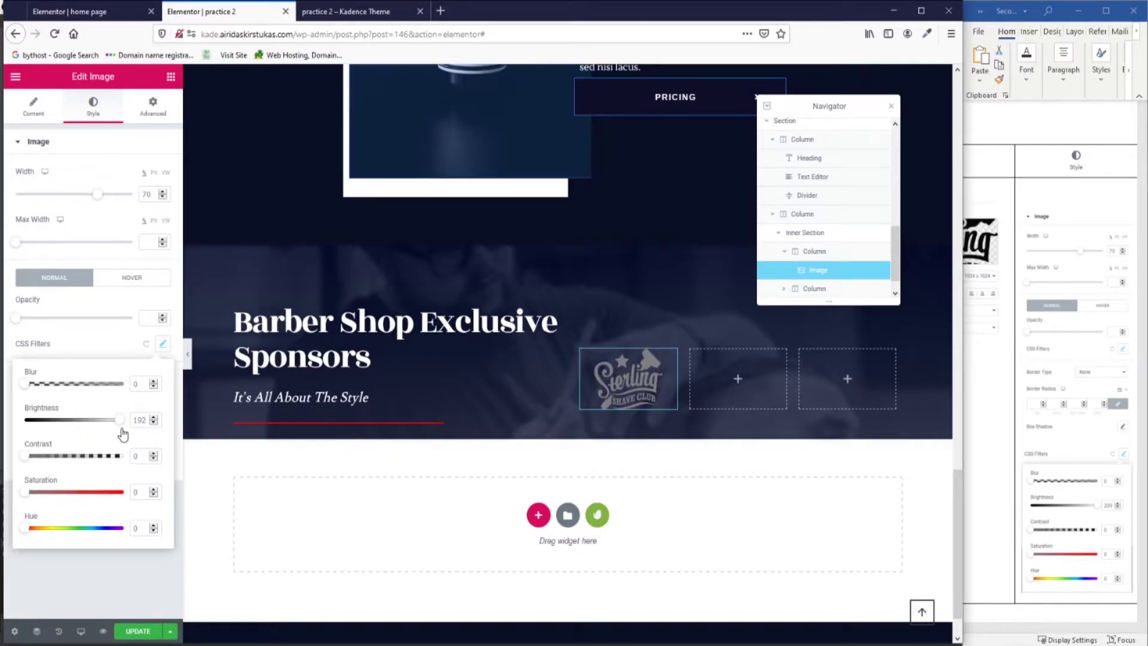
Duplicate the Sterling logo column twice and delete the two empty columns of the inner section.
right_click(586, 357)
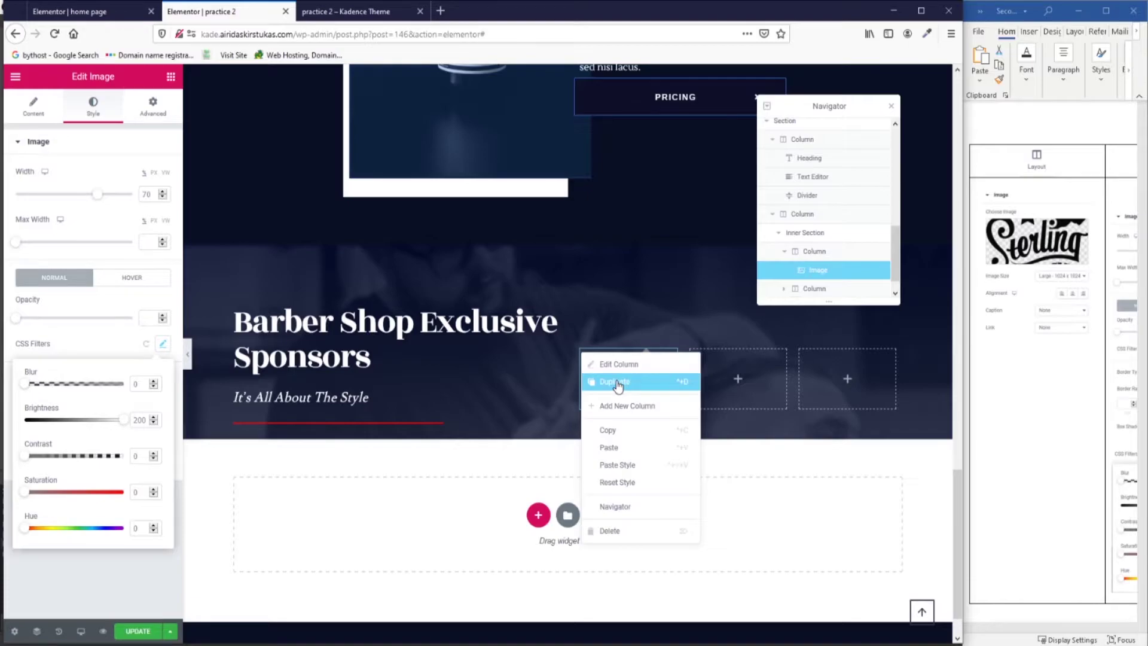
click(618, 383)
right_click(664, 360)
click(686, 394)
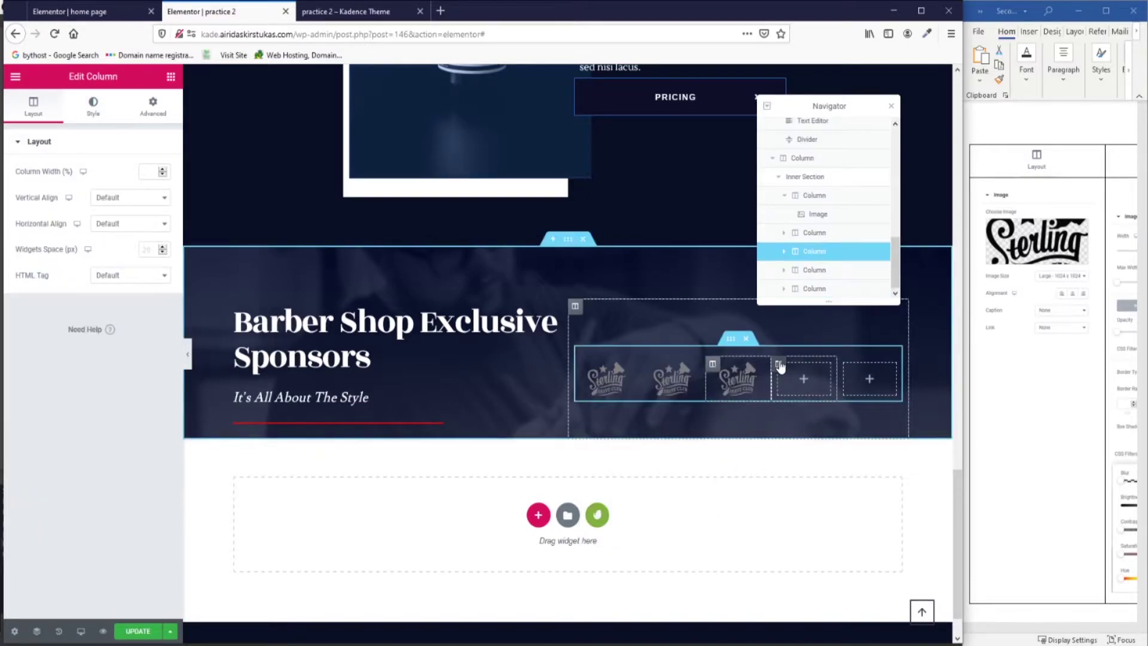
right_click(778, 363)
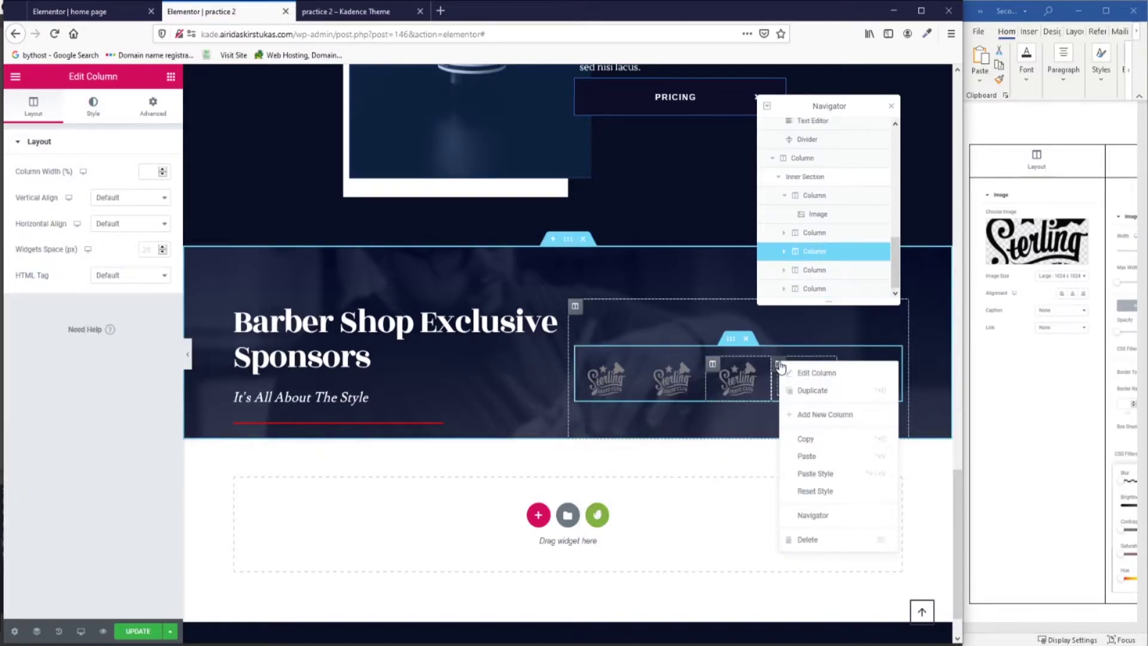
click(819, 540)
right_click(828, 359)
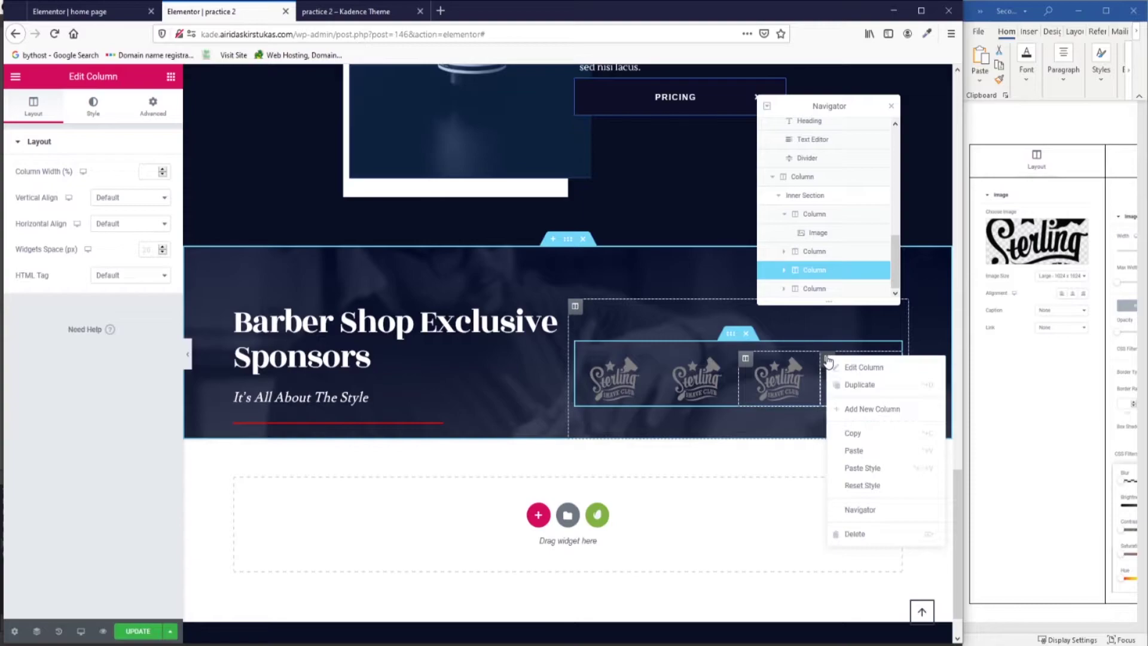
click(879, 536)
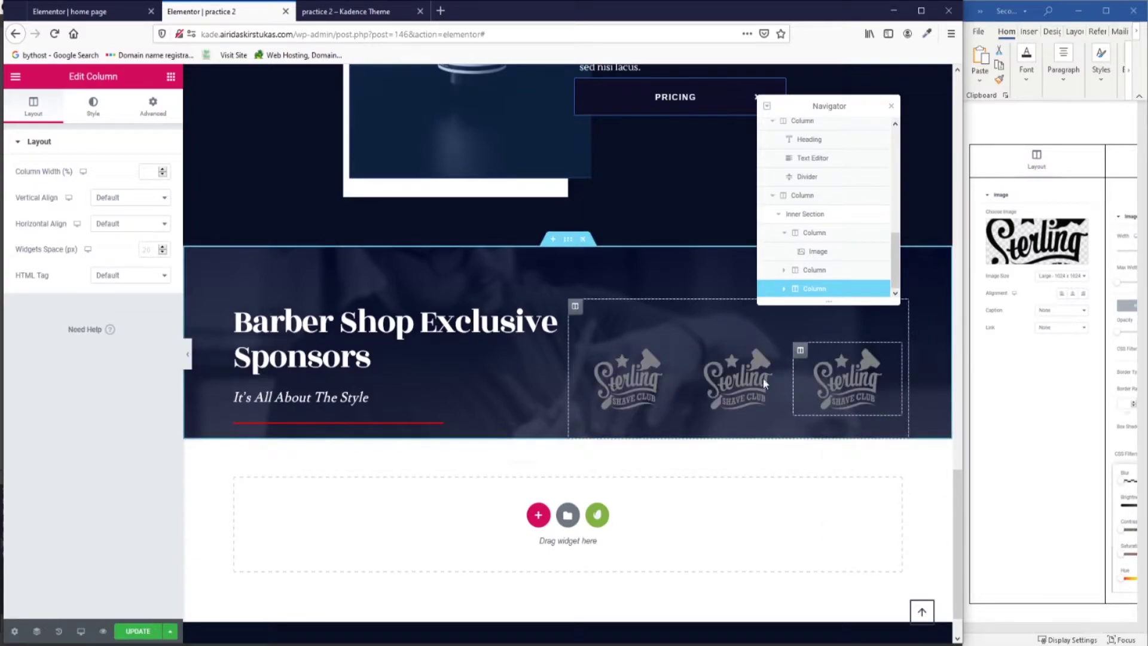
Replace the middle column's image with the Vaughn logo, logo2.png, from the media library.
click(779, 356)
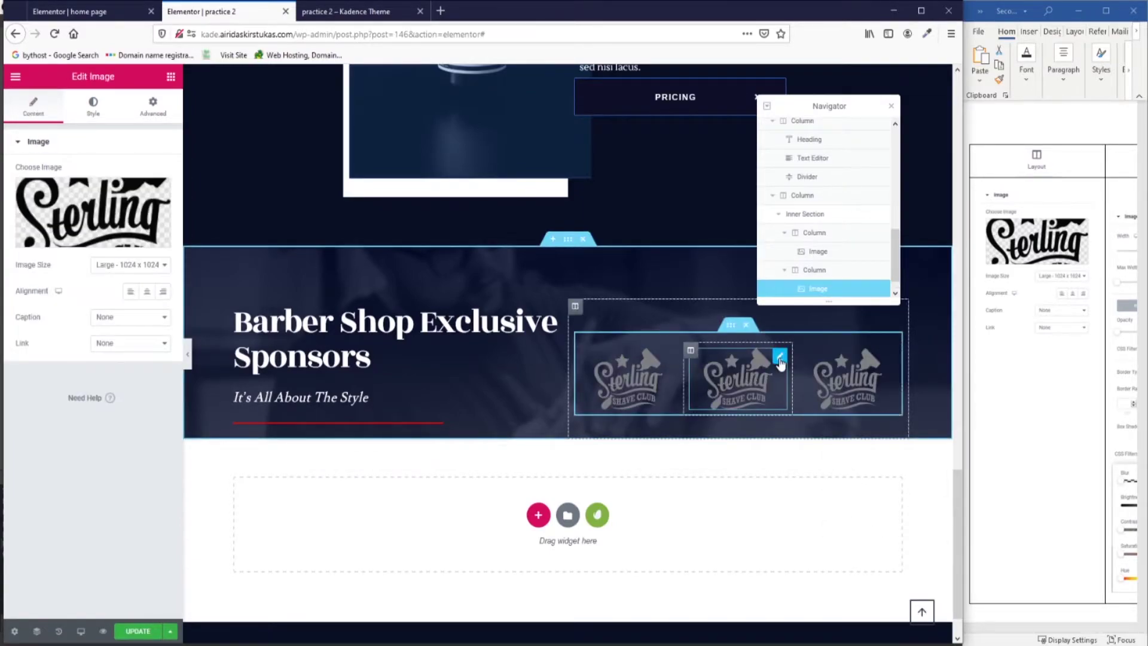
click(88, 212)
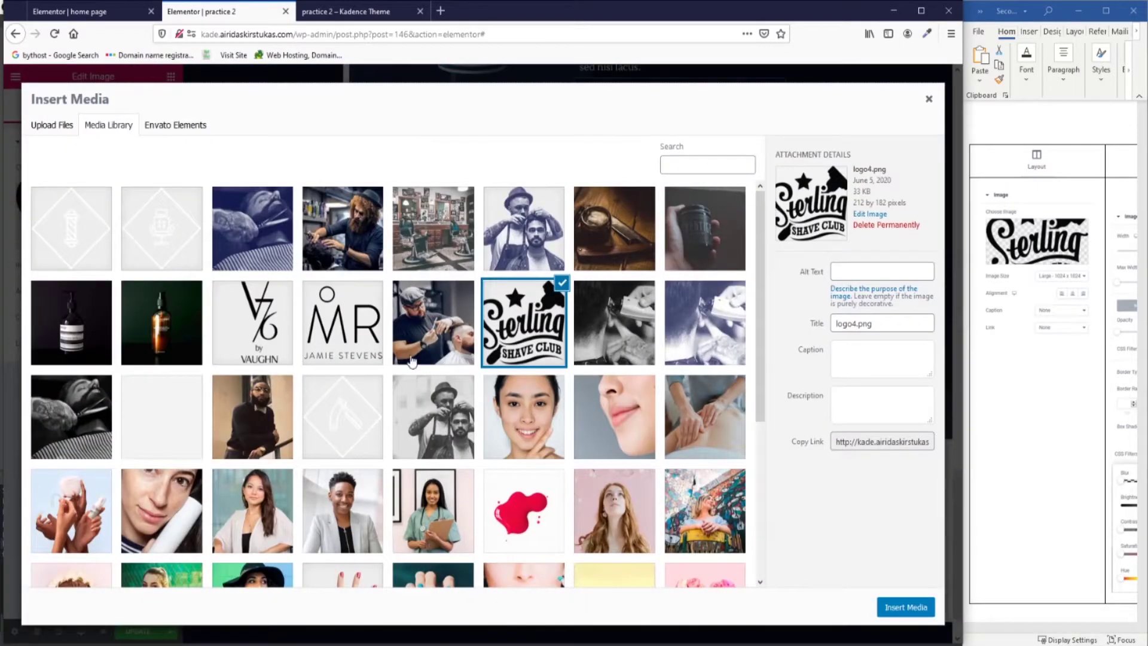
click(265, 325)
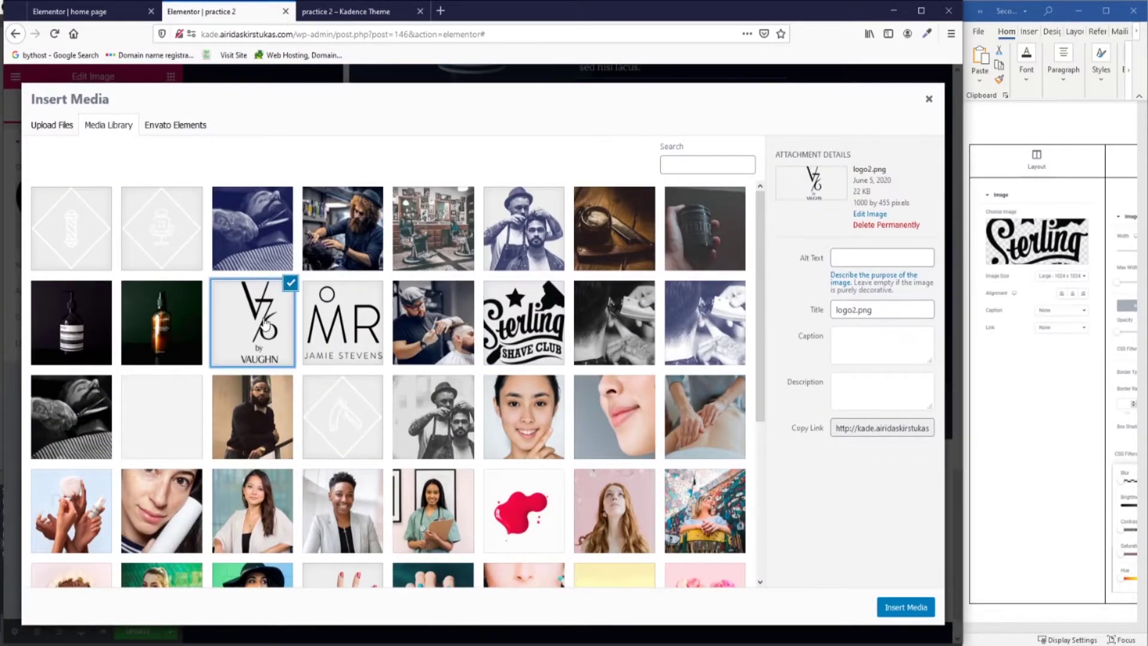
click(907, 612)
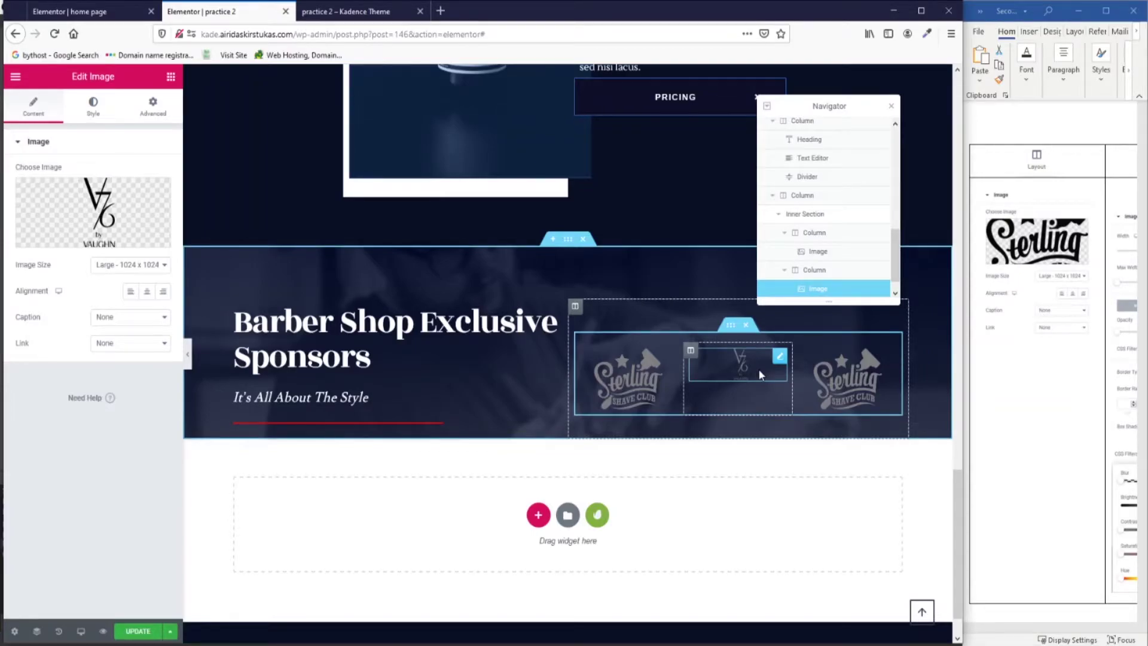
Compare the logos with the home page, enlarge the Vaughn logo's width and set its column's vertical alignment to Middle.
click(83, 12)
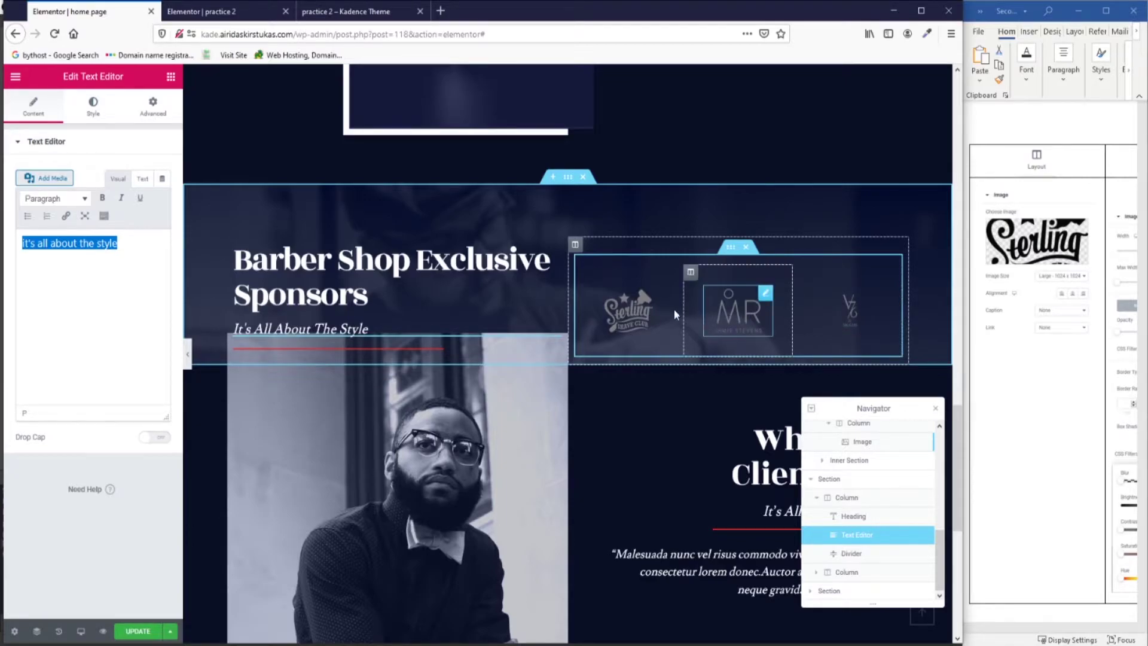
click(209, 12)
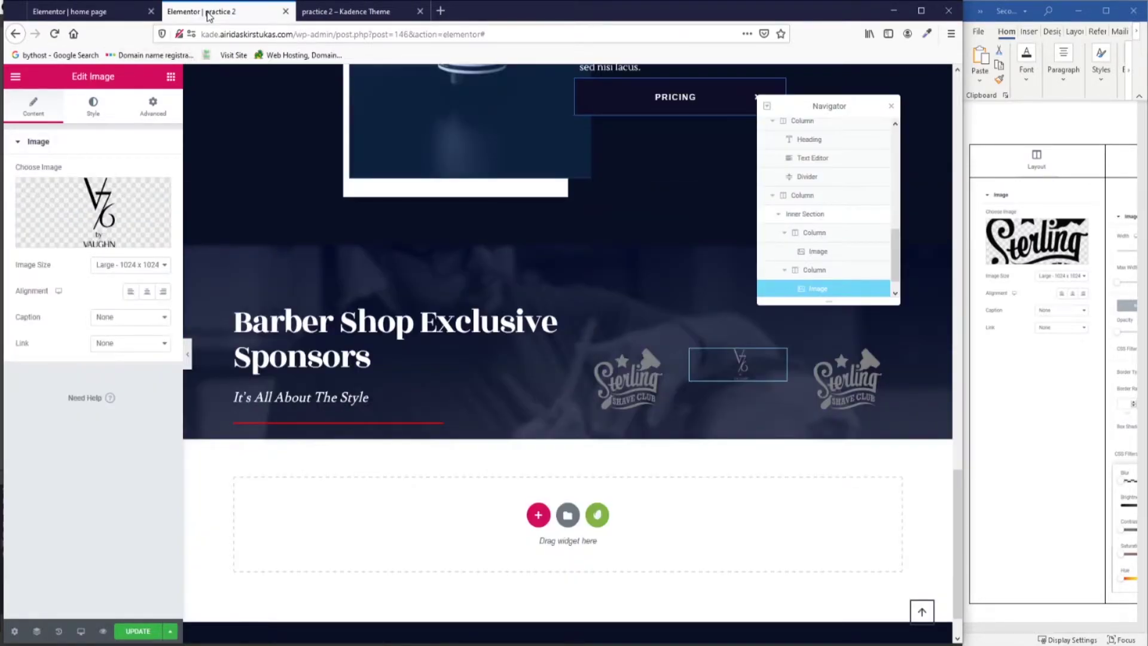
click(95, 105)
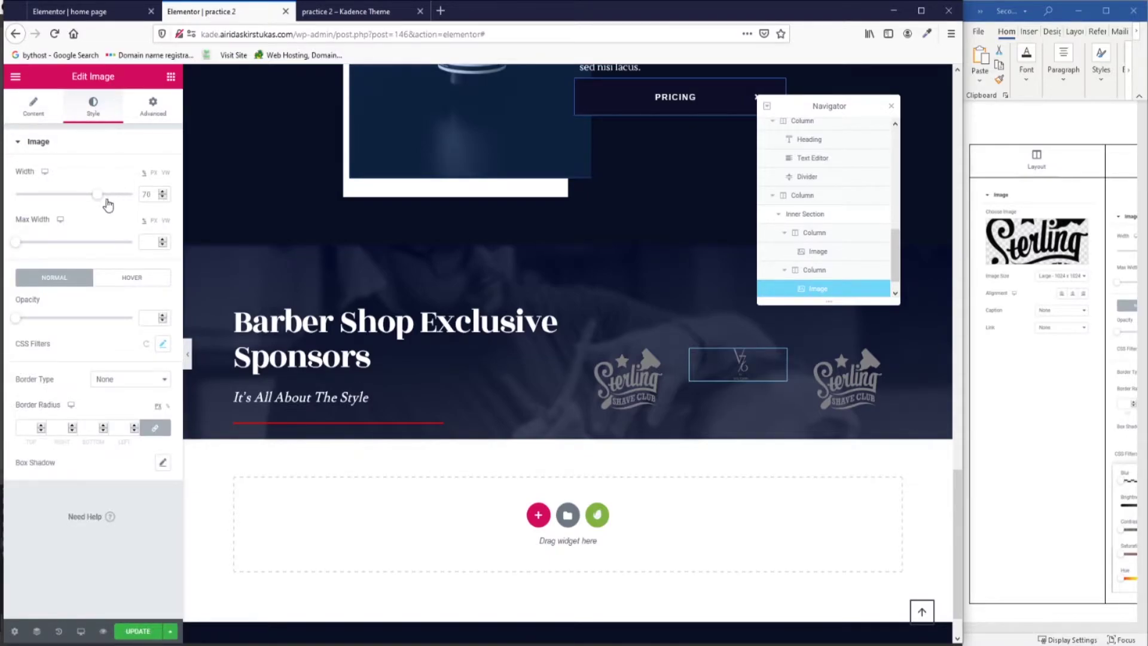
click(697, 356)
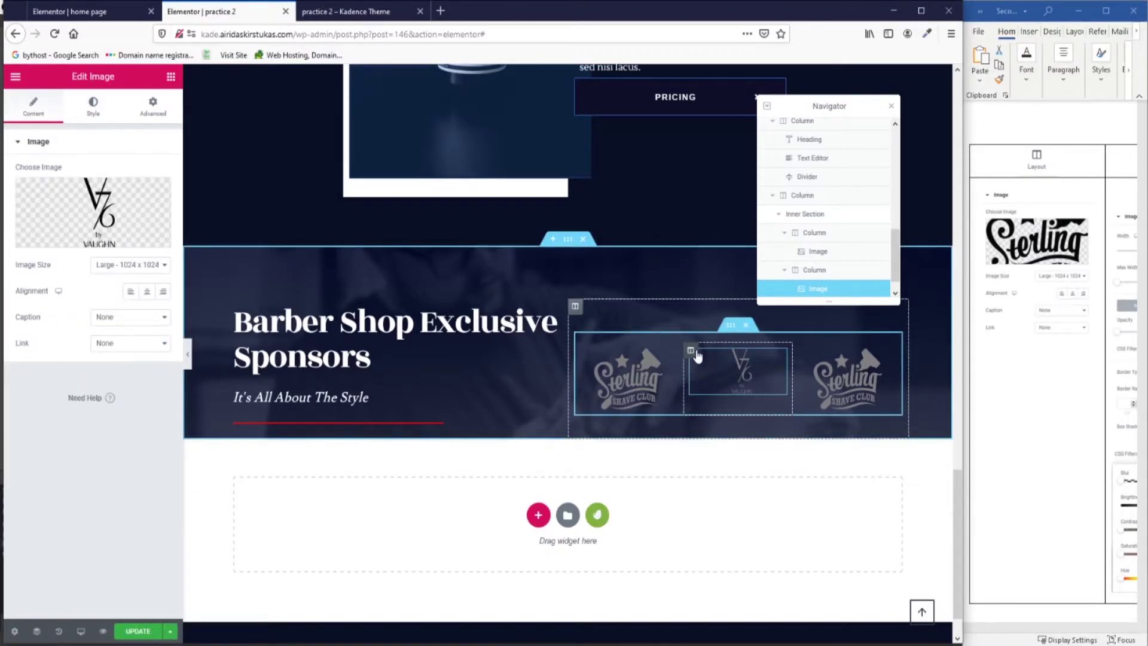
click(691, 351)
click(157, 198)
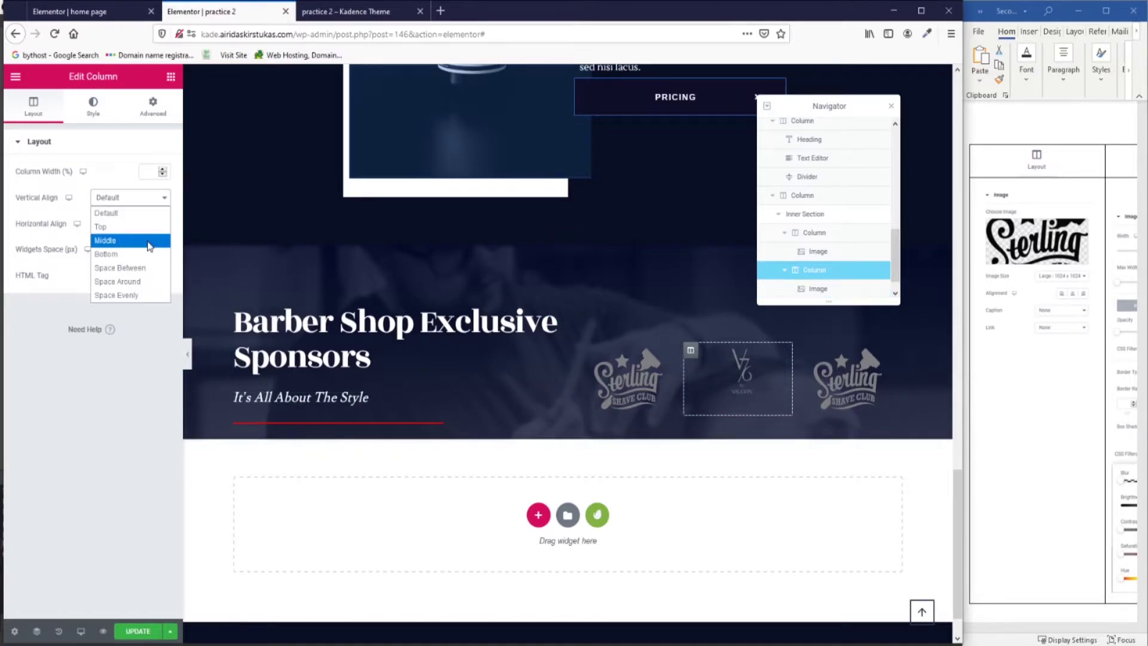
Replace the third column's image with the MR logo from the media library.
click(881, 358)
click(33, 106)
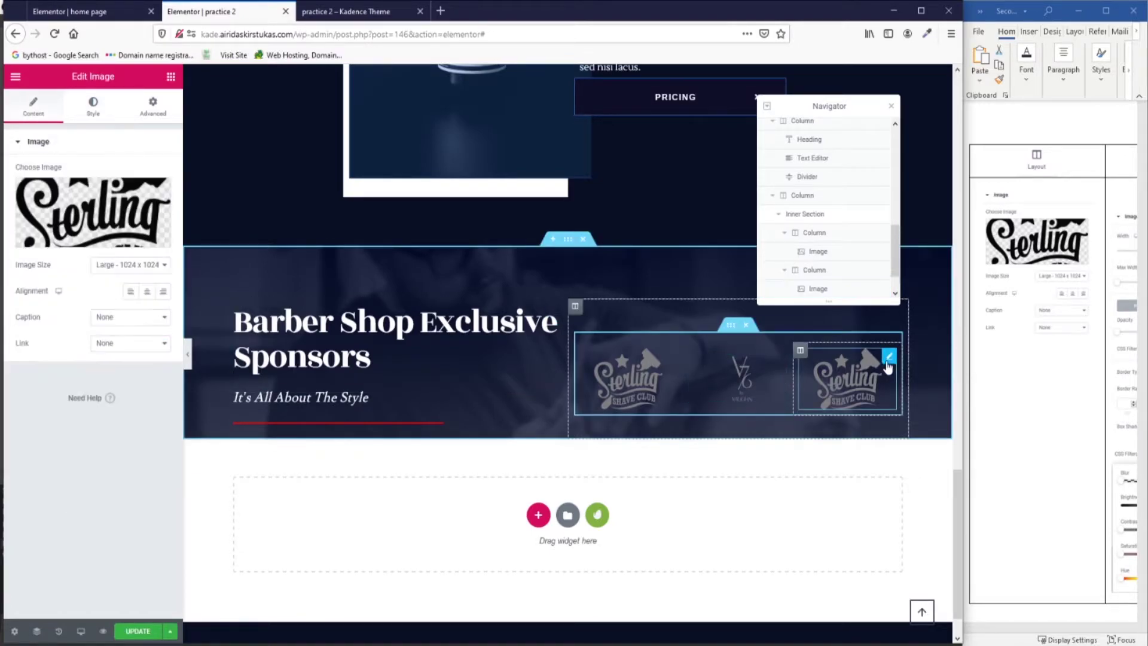
click(83, 225)
click(351, 317)
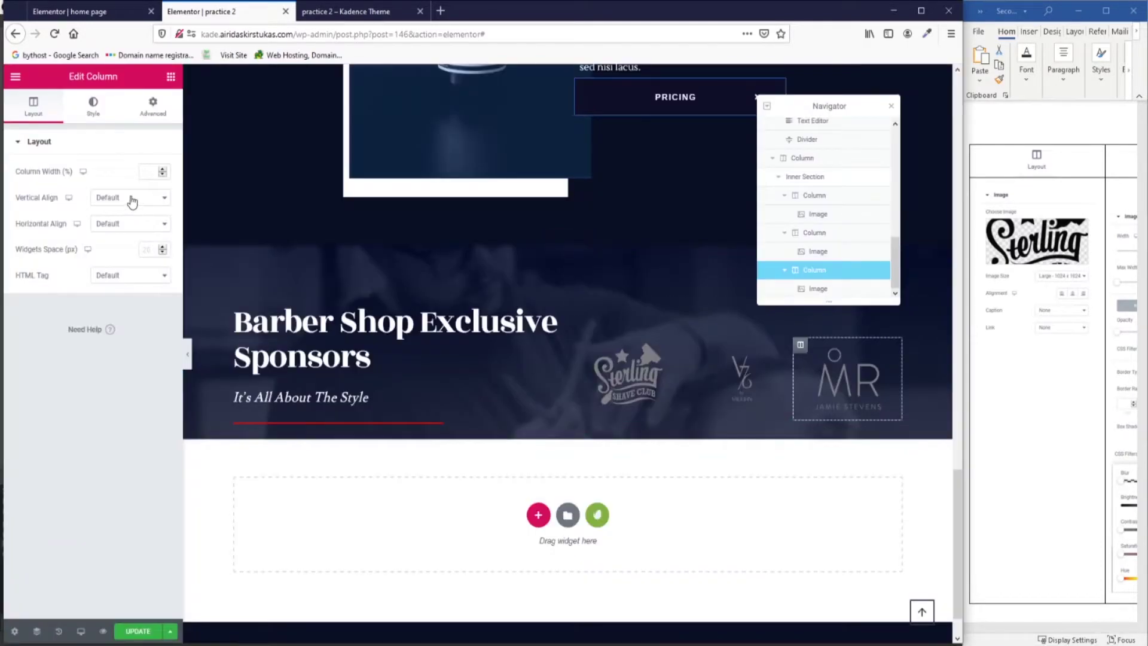
Set the vertical alignment of the MR logo's column and the Sterling logo's column to Middle.
click(132, 199)
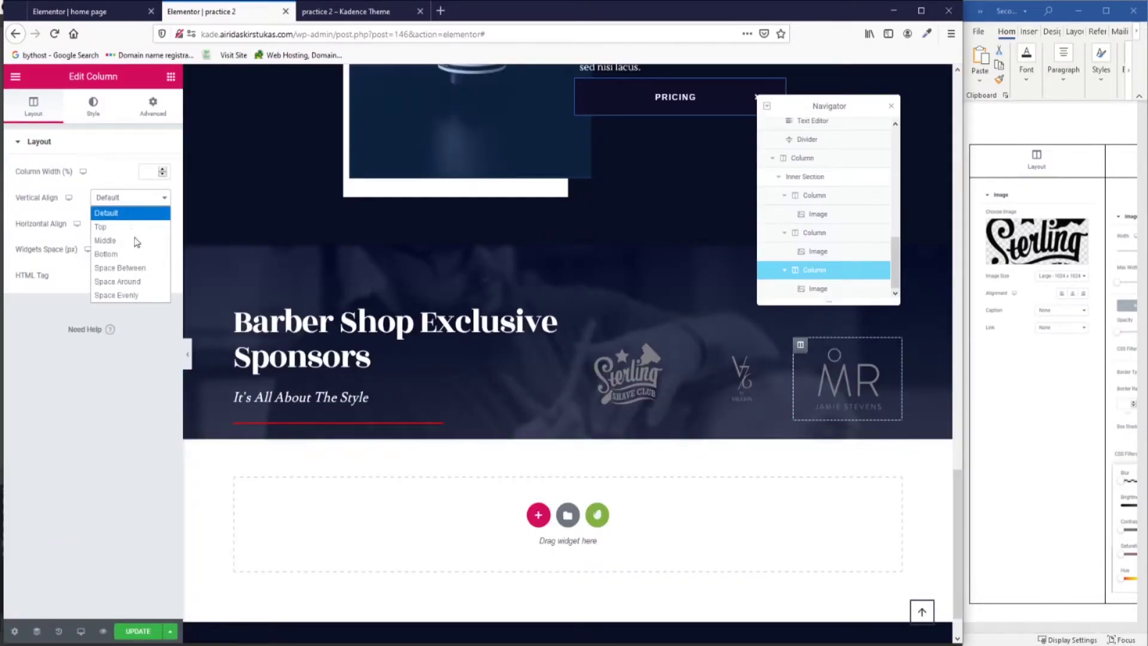
click(132, 240)
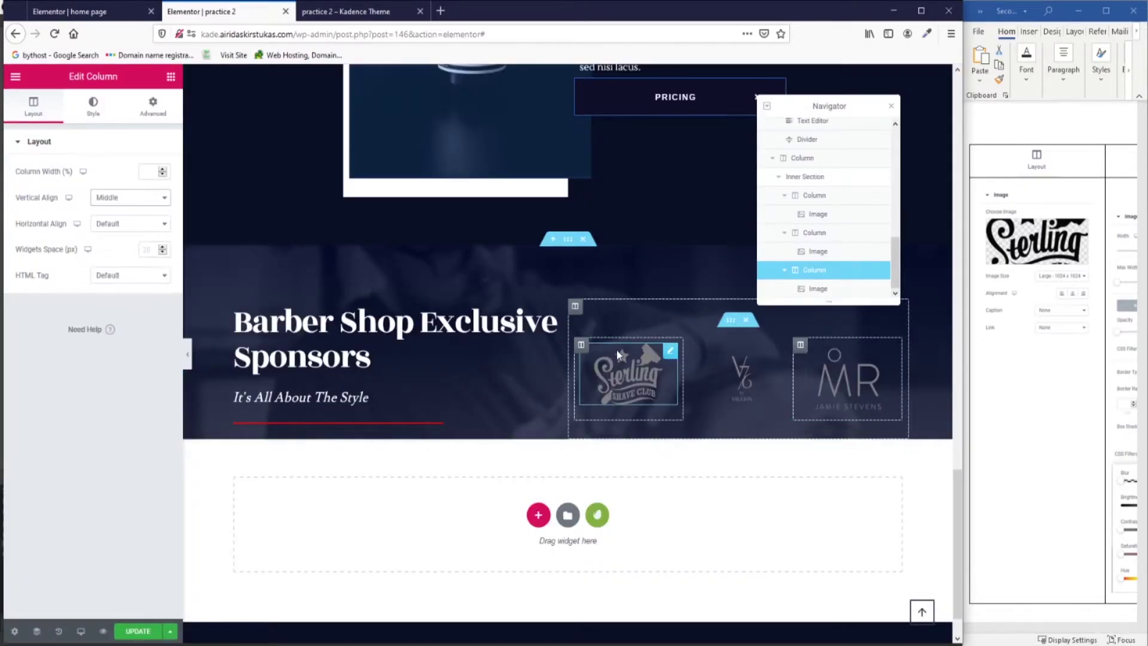
click(582, 347)
click(99, 198)
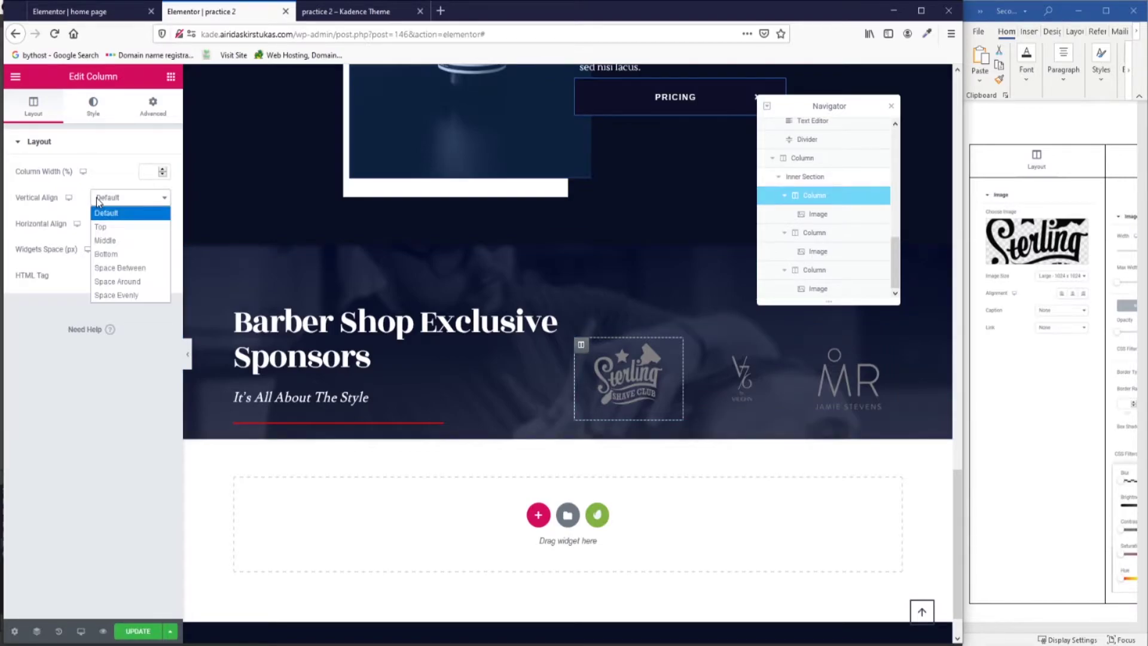
click(113, 242)
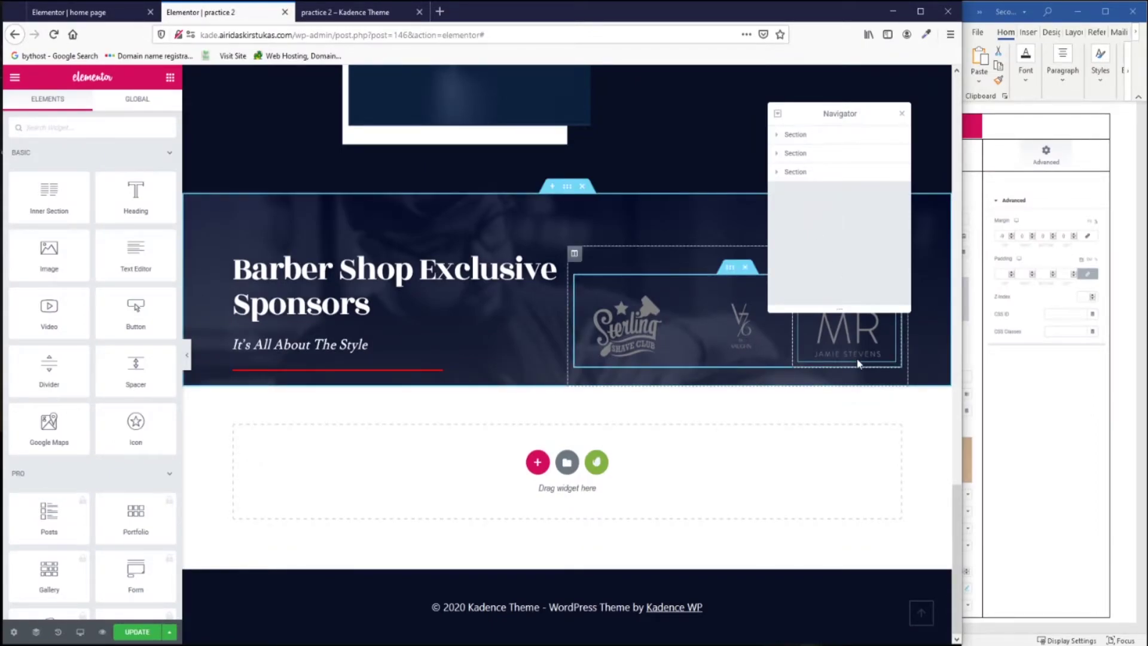
Add a new section with two equal columns below the sponsors section and bring up its settings in the Word notes.
click(537, 463)
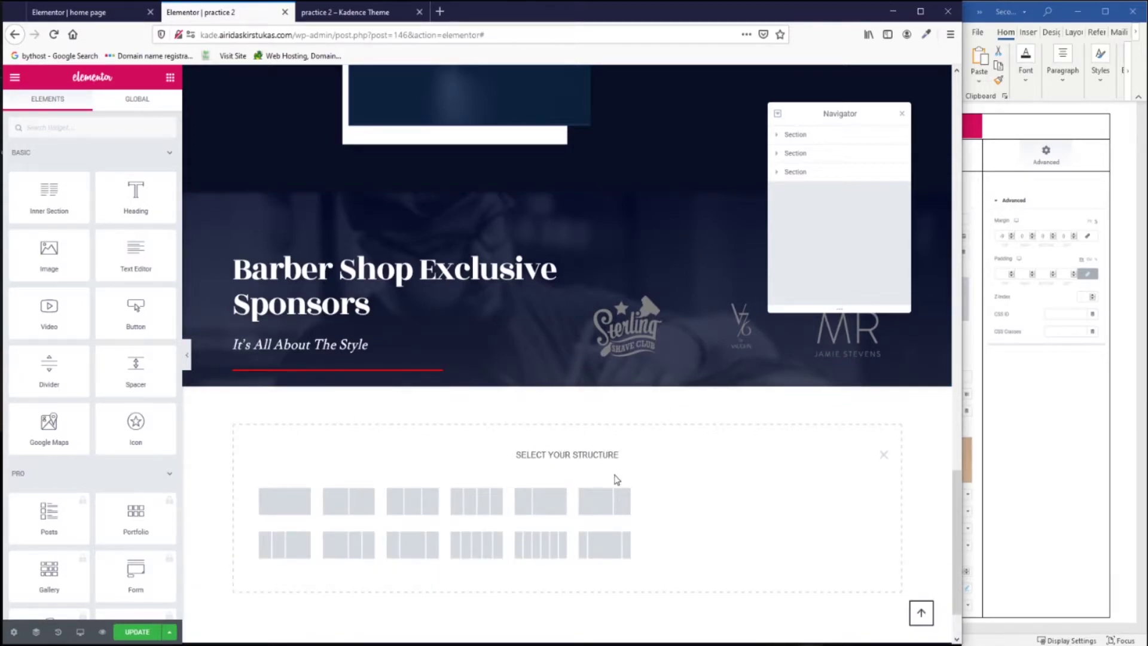
click(353, 509)
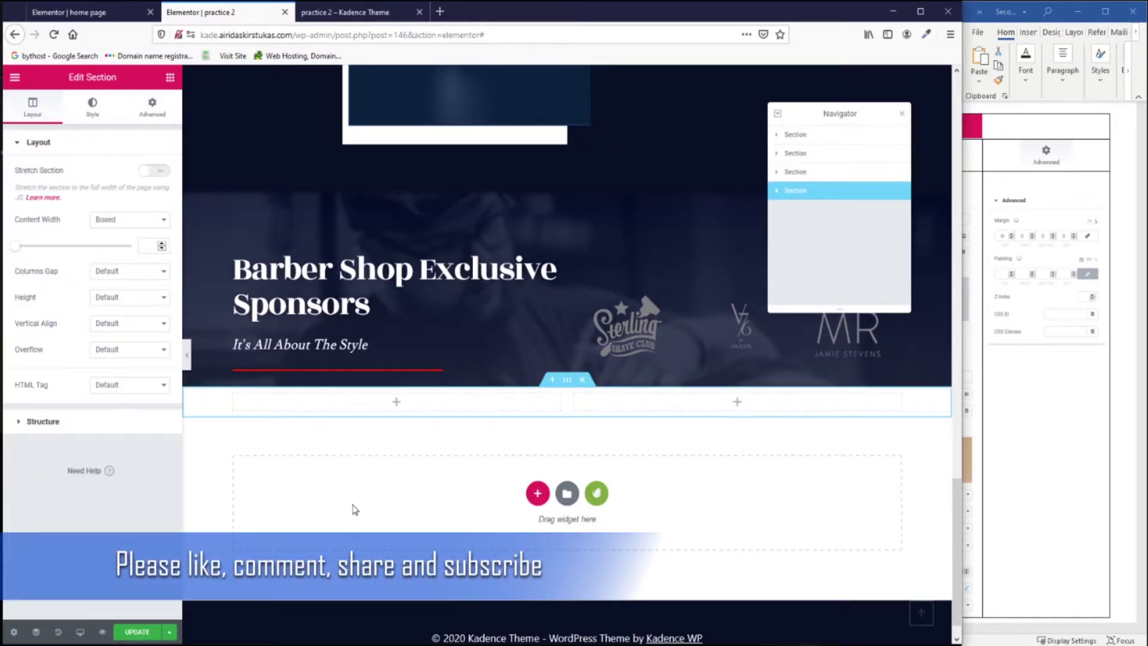
scroll(1024, 622, down, 5)
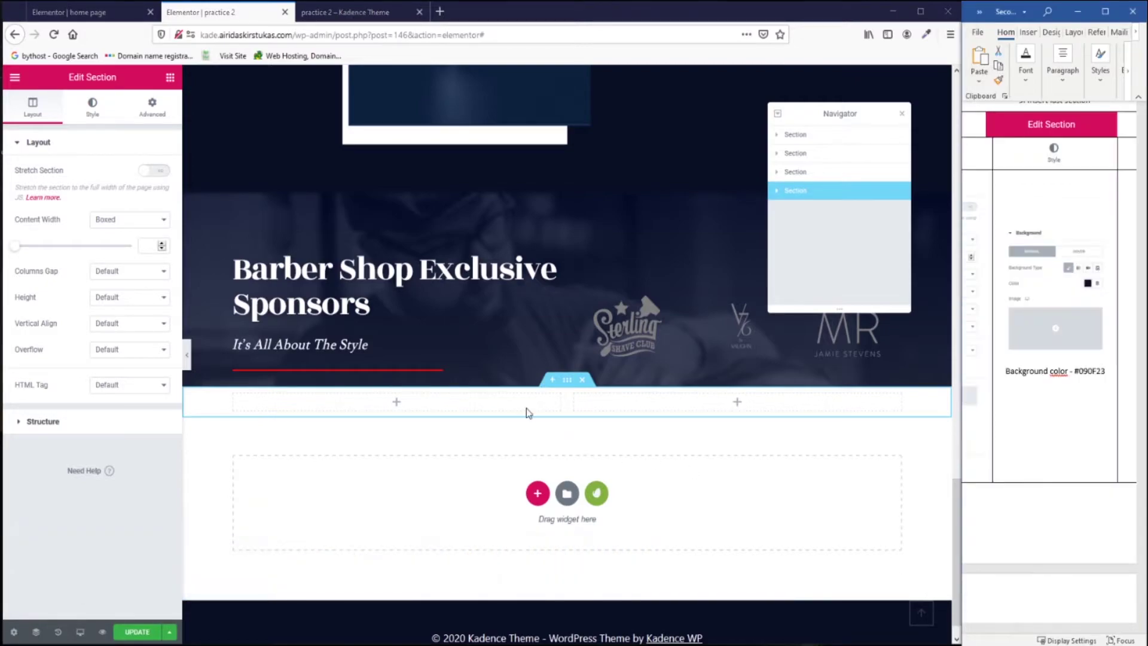
Give the new two-column section a classic background with the colour #090F23 copied from the Word notes.
click(93, 105)
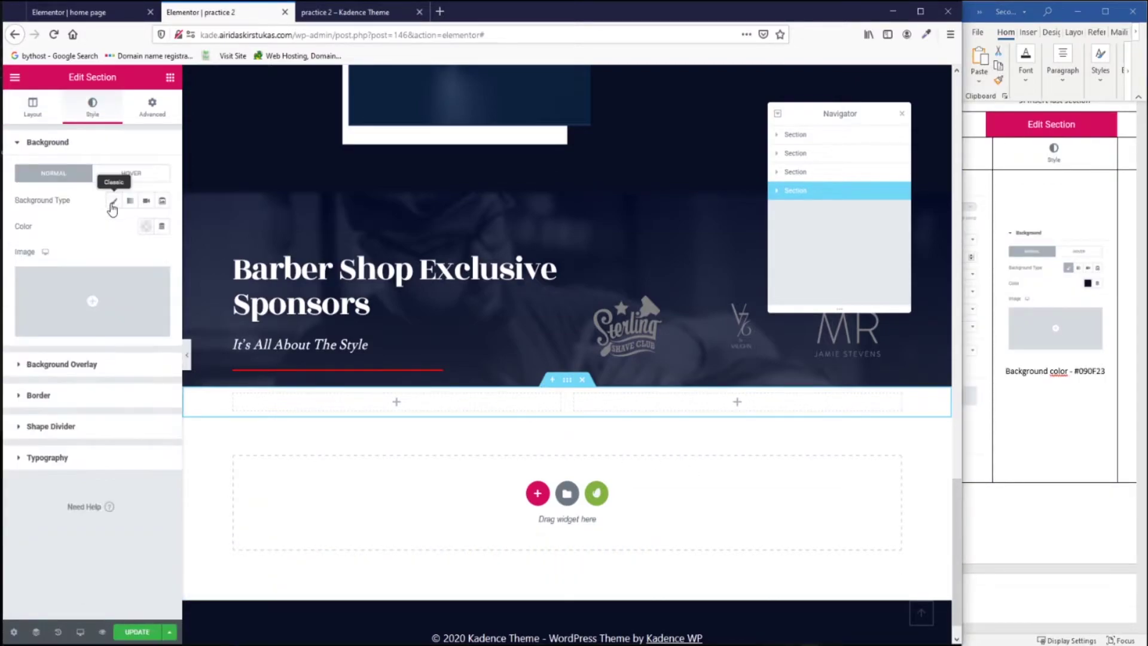
click(1092, 372)
drag(1106, 371, 1074, 371)
key(ctrl+c)
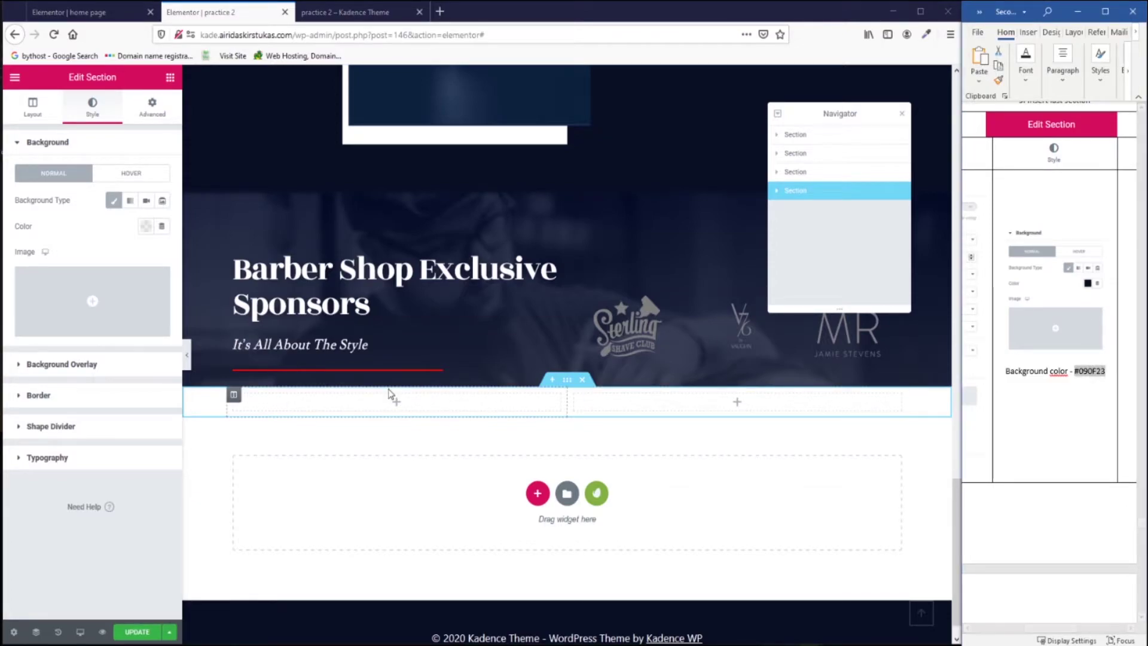
click(142, 228)
key(ctrl+v)
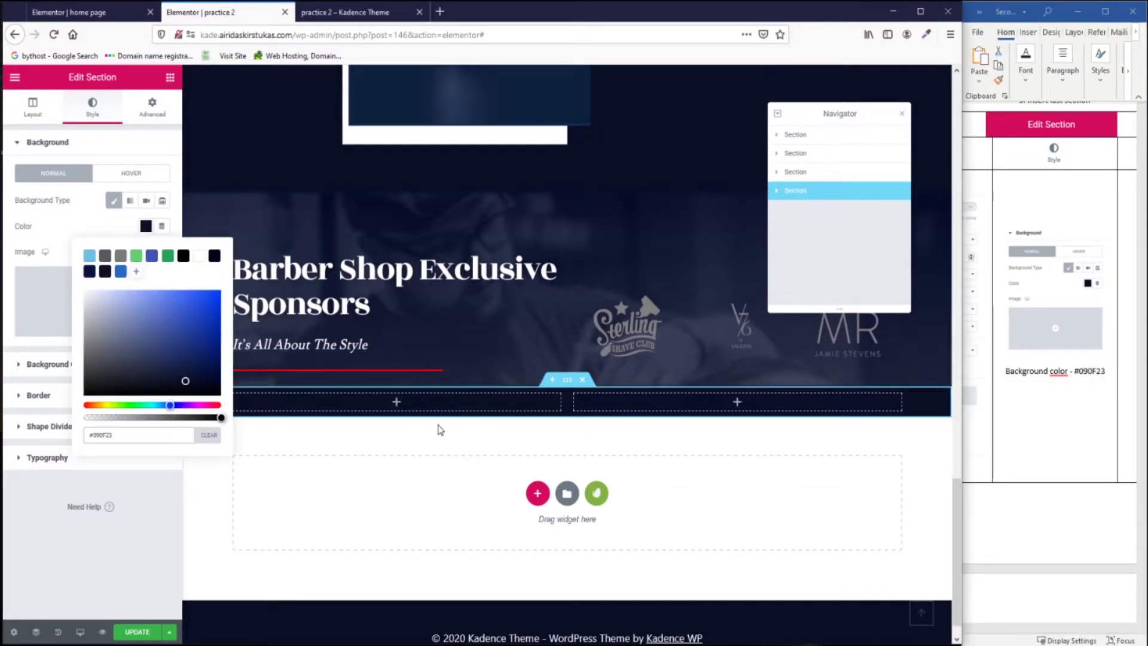
click(449, 427)
Review the first-column instructions in the Word notes and examine the client testimonial section on the home page.
scroll(1039, 537, down, 5)
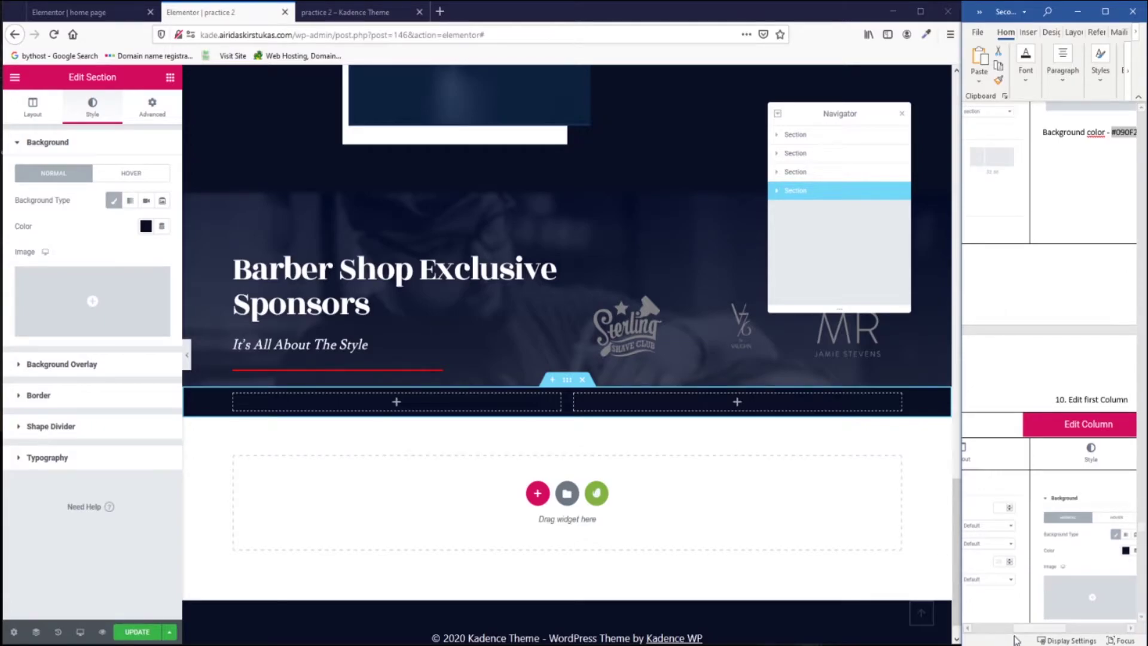
mouse_move(1031, 629)
mouse_down()
mouse_move(1000, 630)
mouse_move(1033, 628)
mouse_up()
scroll(604, 460, up, 3)
scroll(604, 461, up, 1)
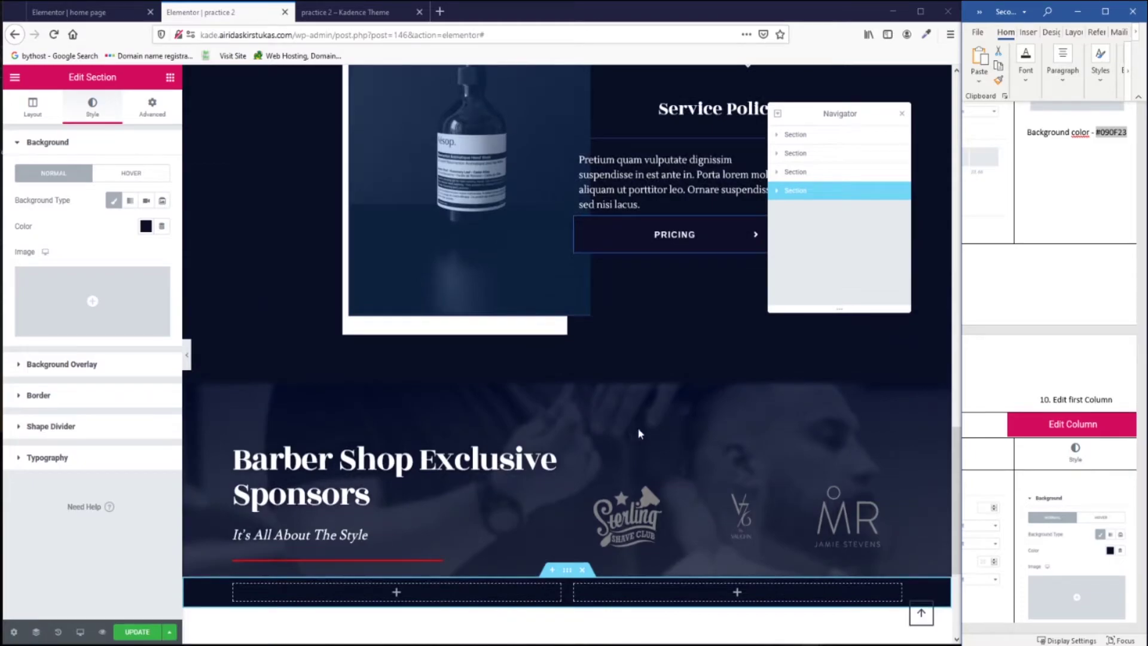
scroll(644, 437, down, 4)
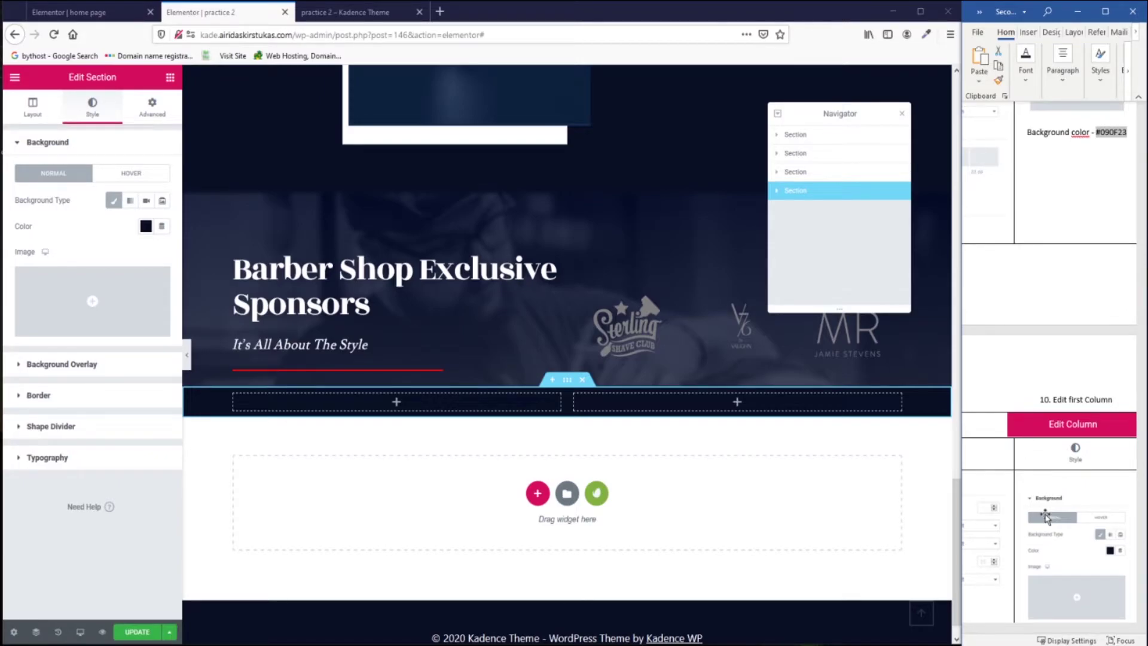
key(ctrl+shift+Tab)
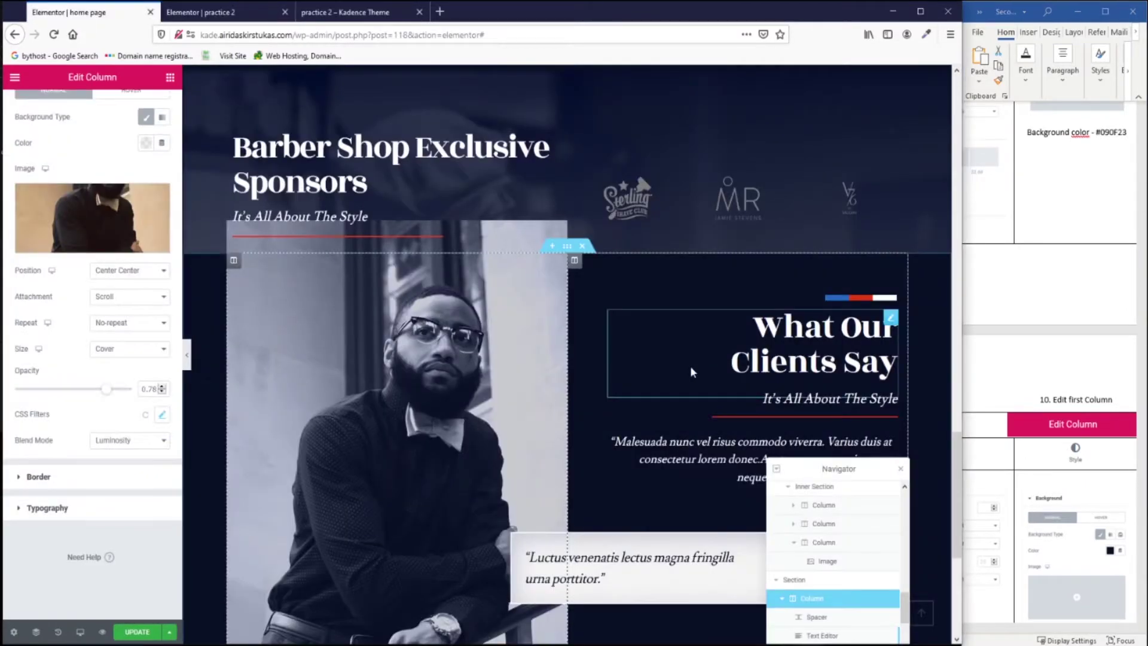
scroll(829, 342, down, 5)
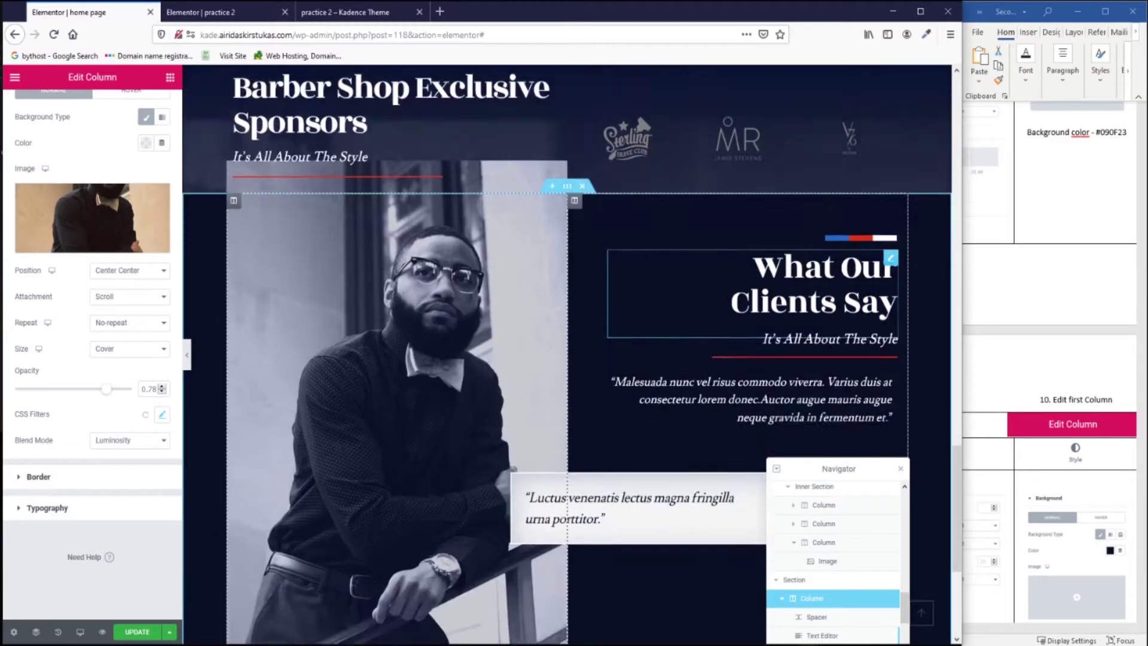
scroll(829, 342, up, 2)
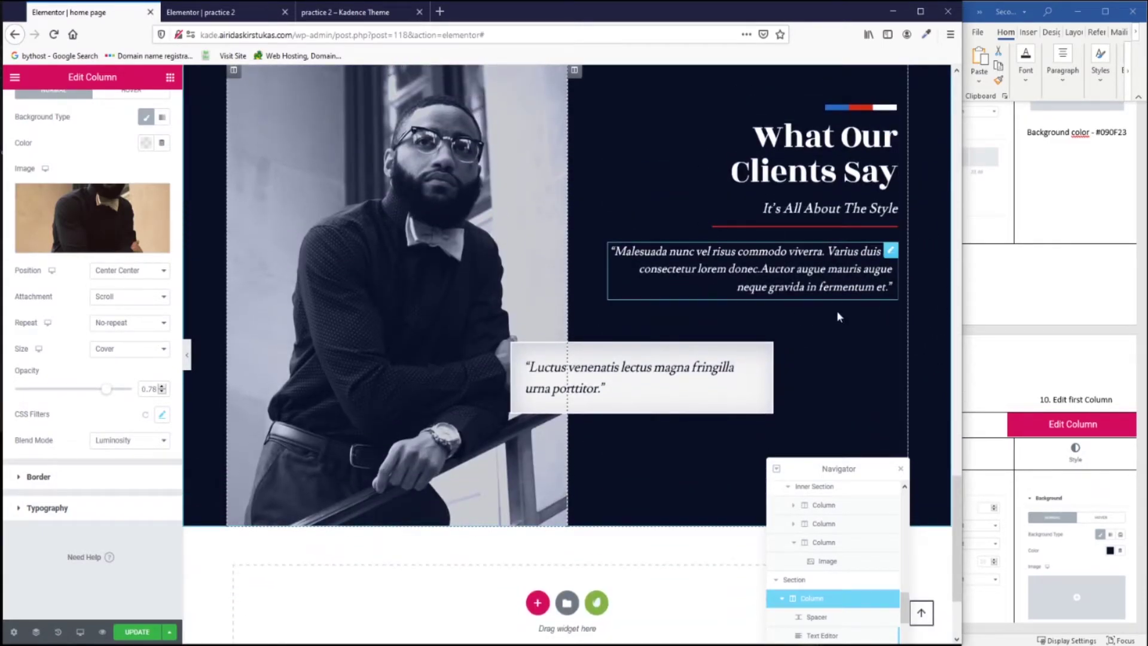
click(264, 7)
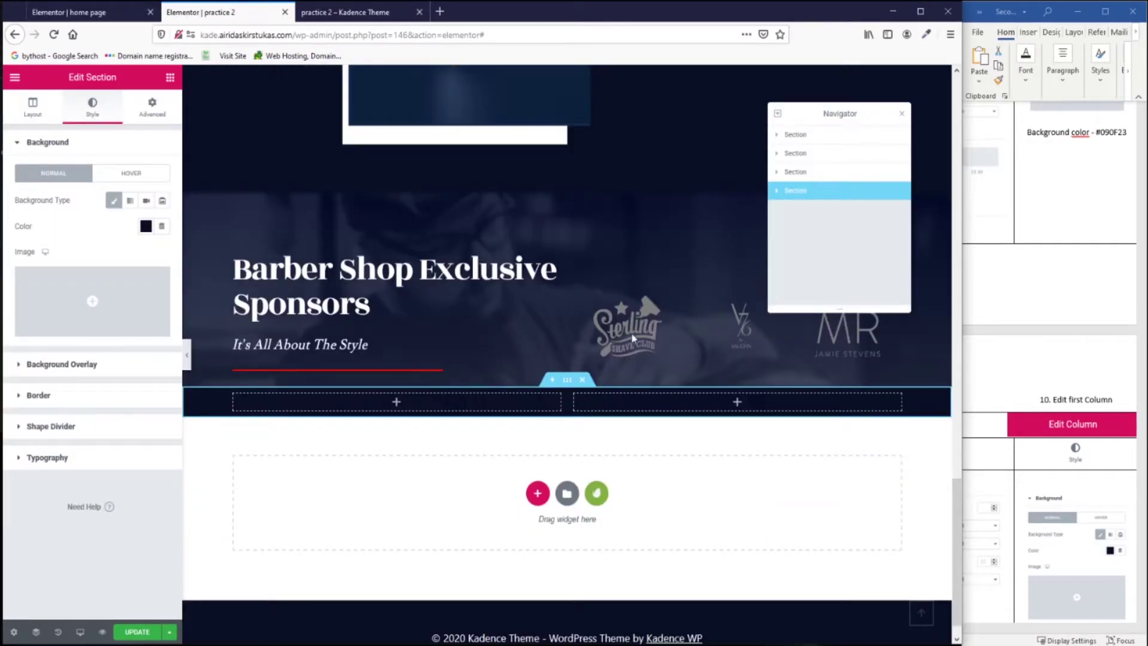
Copy the "Special Barber Shop Services" column and paste it into the new section below the sponsors.
scroll(957, 485, up, 2)
scroll(957, 486, up, 15)
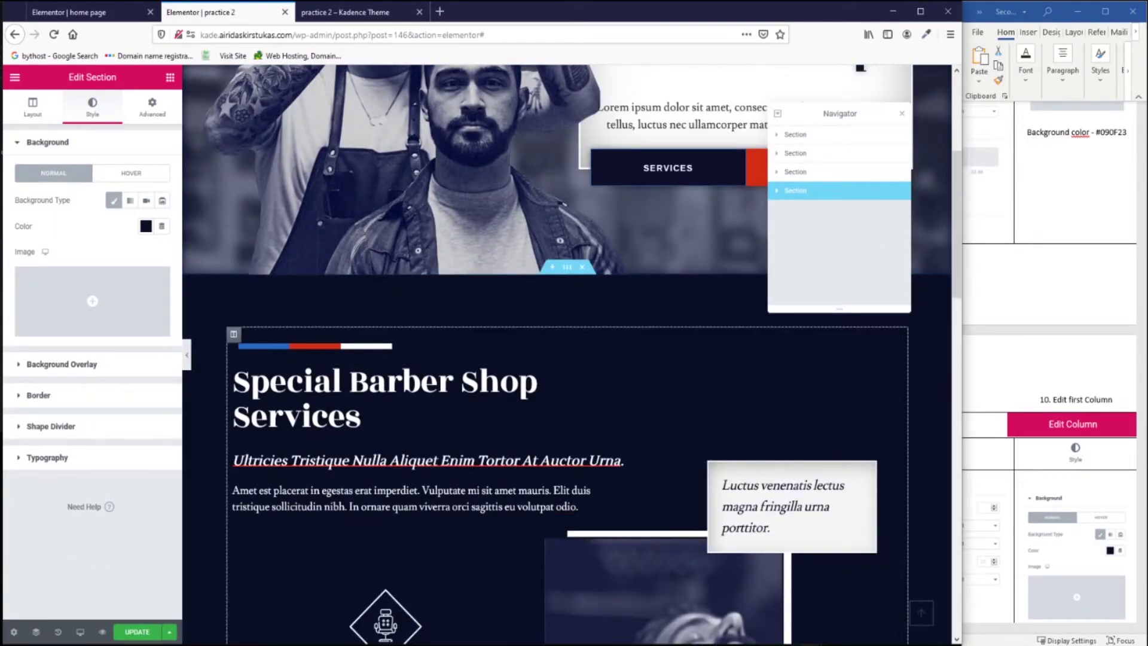
click(235, 336)
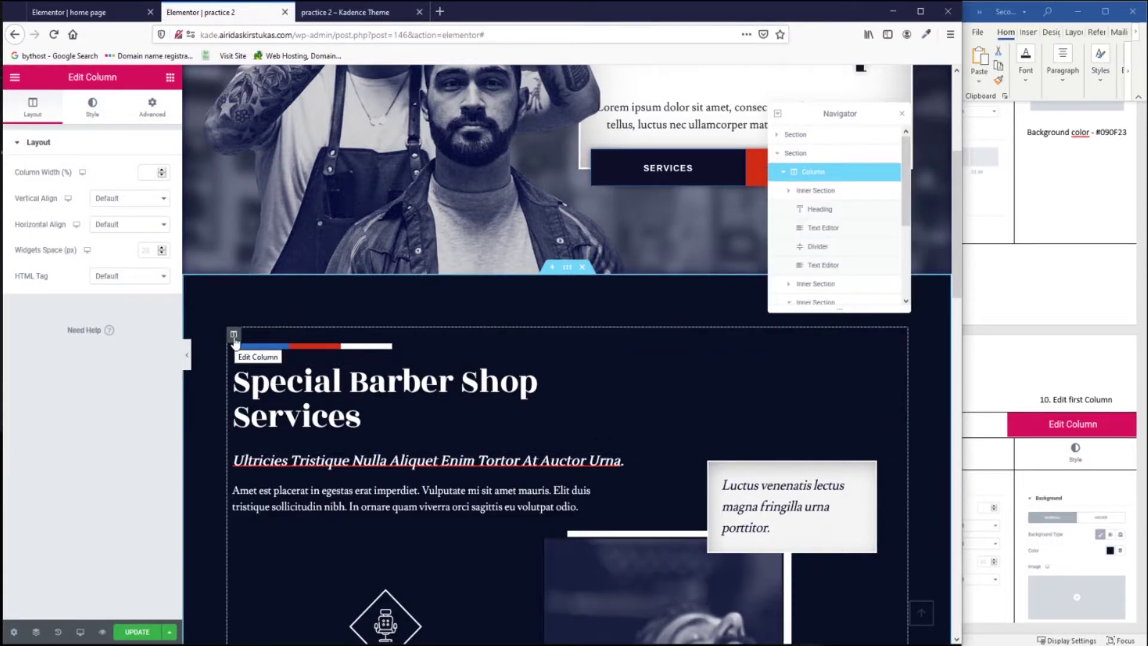
right_click(235, 339)
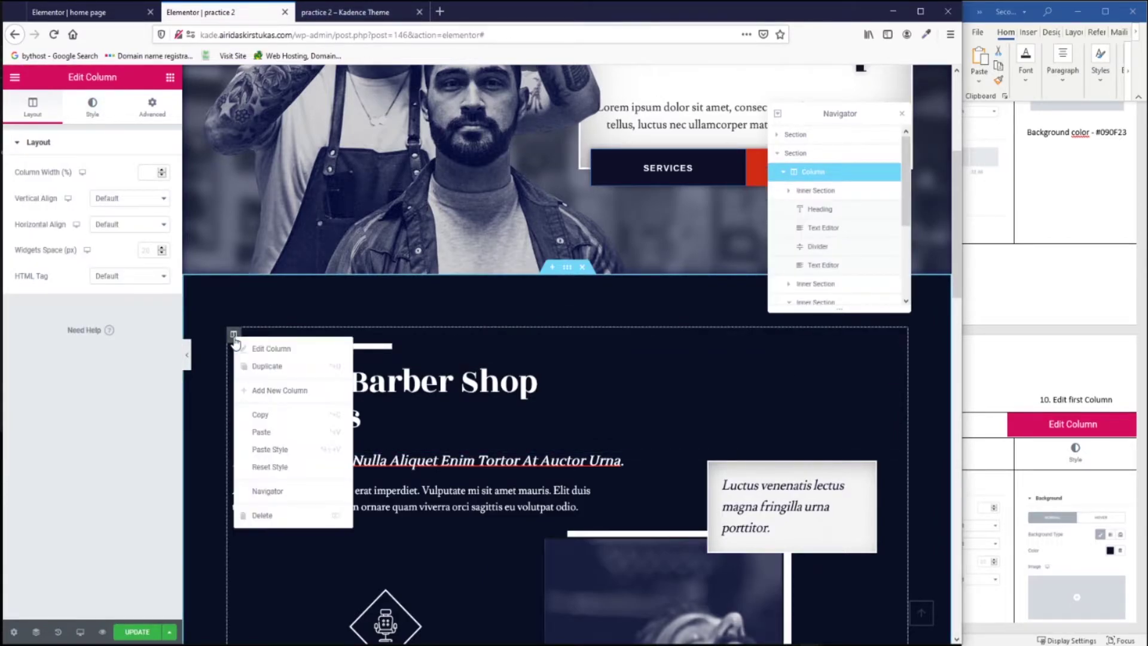
click(277, 415)
scroll(539, 419, down, 10)
right_click(737, 424)
click(777, 523)
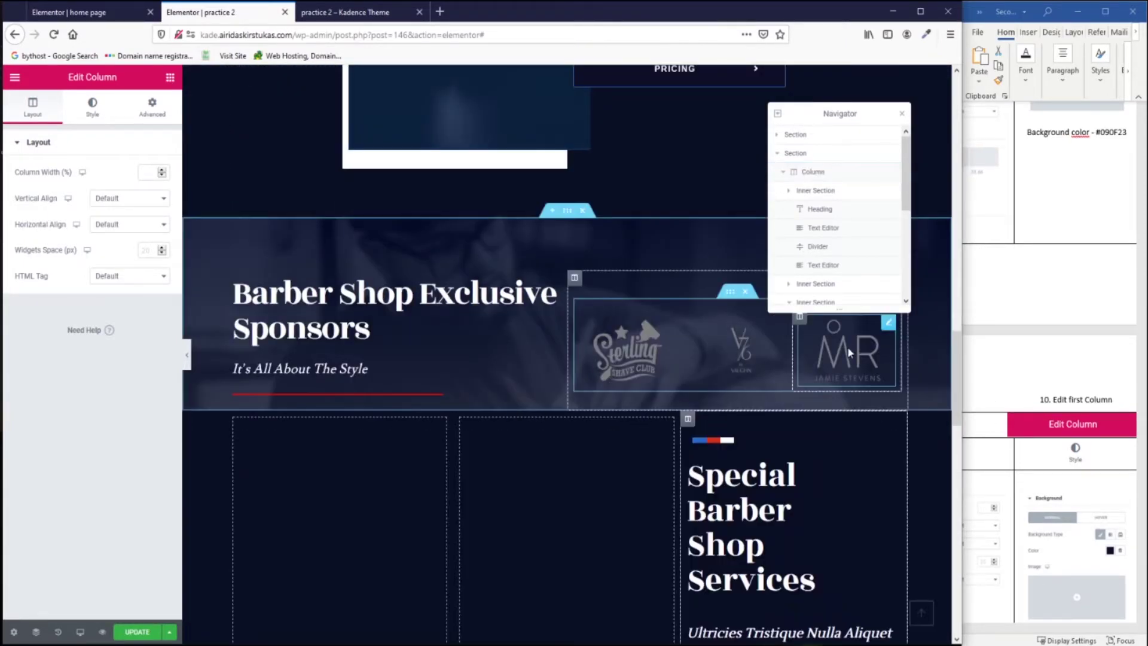
Delete the empty middle column from the new section.
right_click(463, 425)
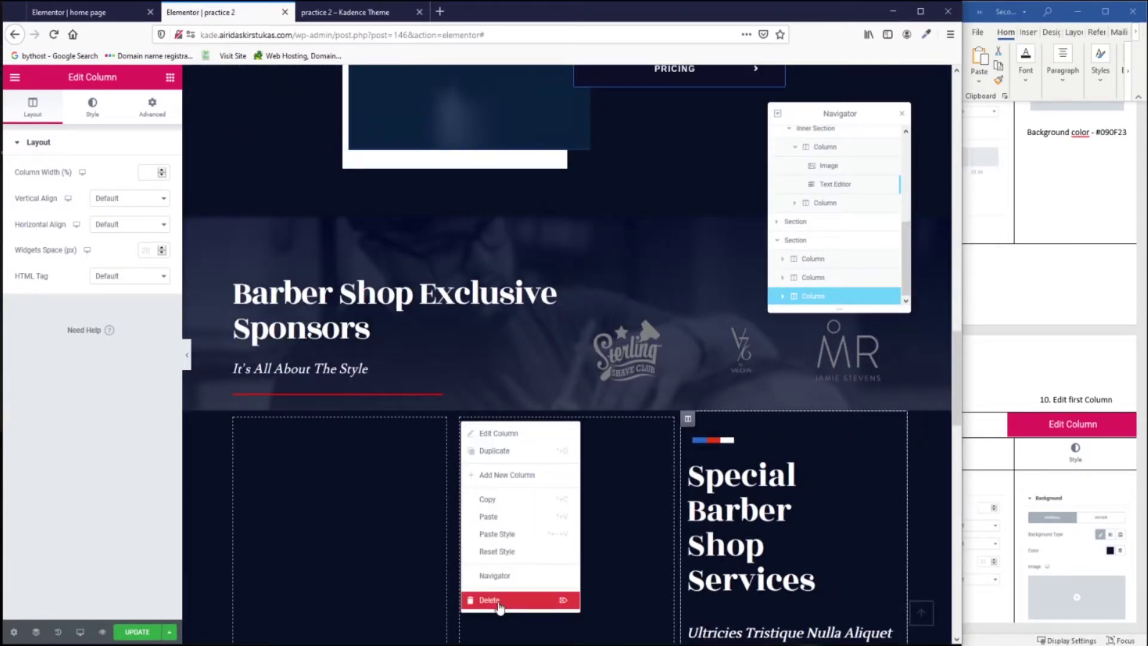
click(500, 601)
scroll(796, 456, down, 4)
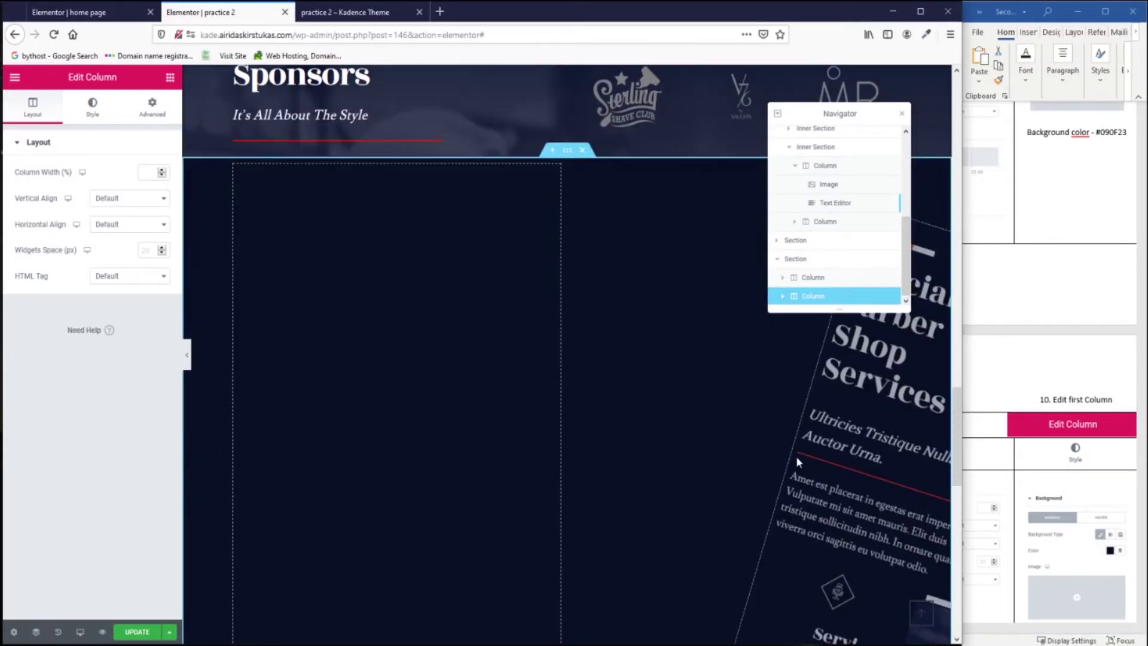
Set the pasted column's entrance animation to None.
scroll(796, 456, up, 5)
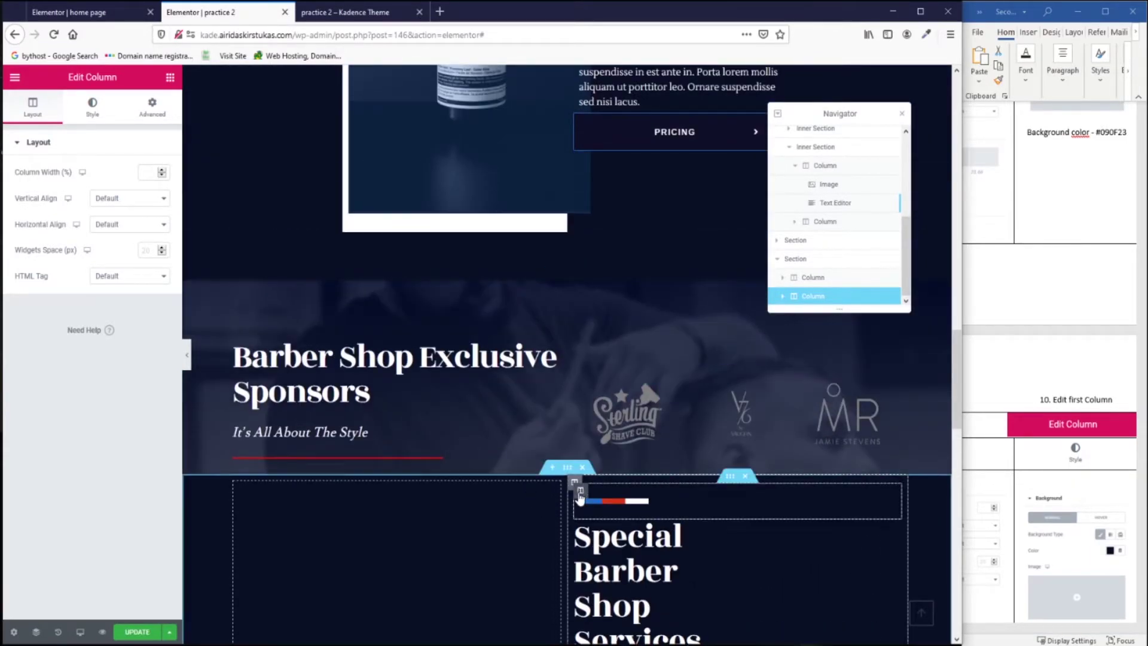
click(574, 483)
click(157, 109)
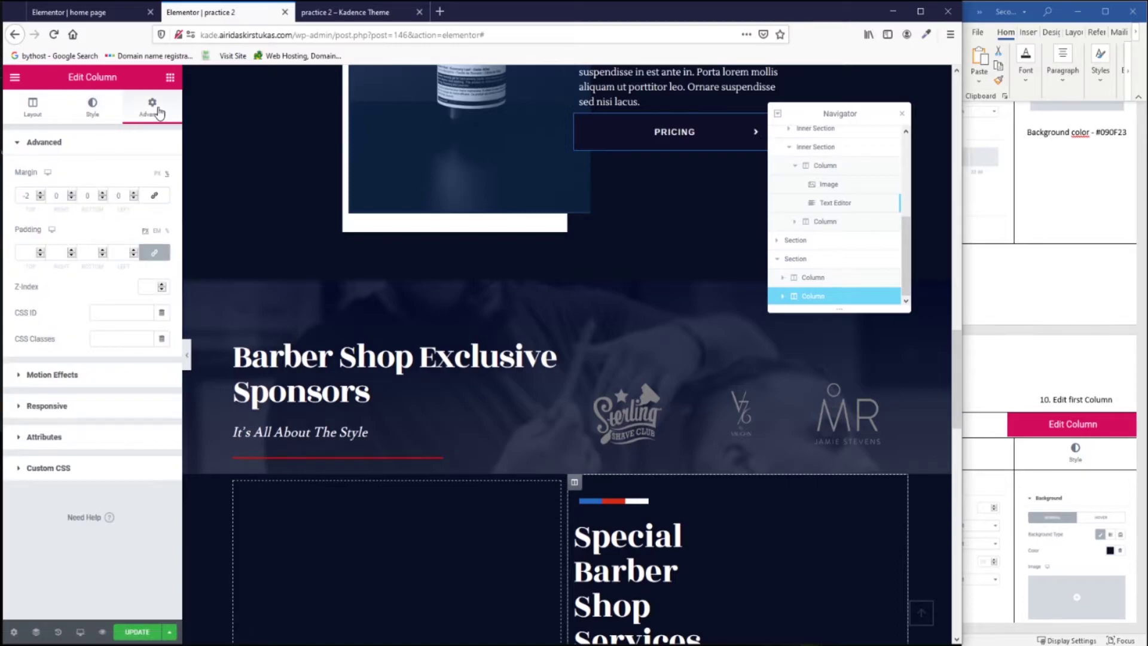
click(15, 376)
click(160, 227)
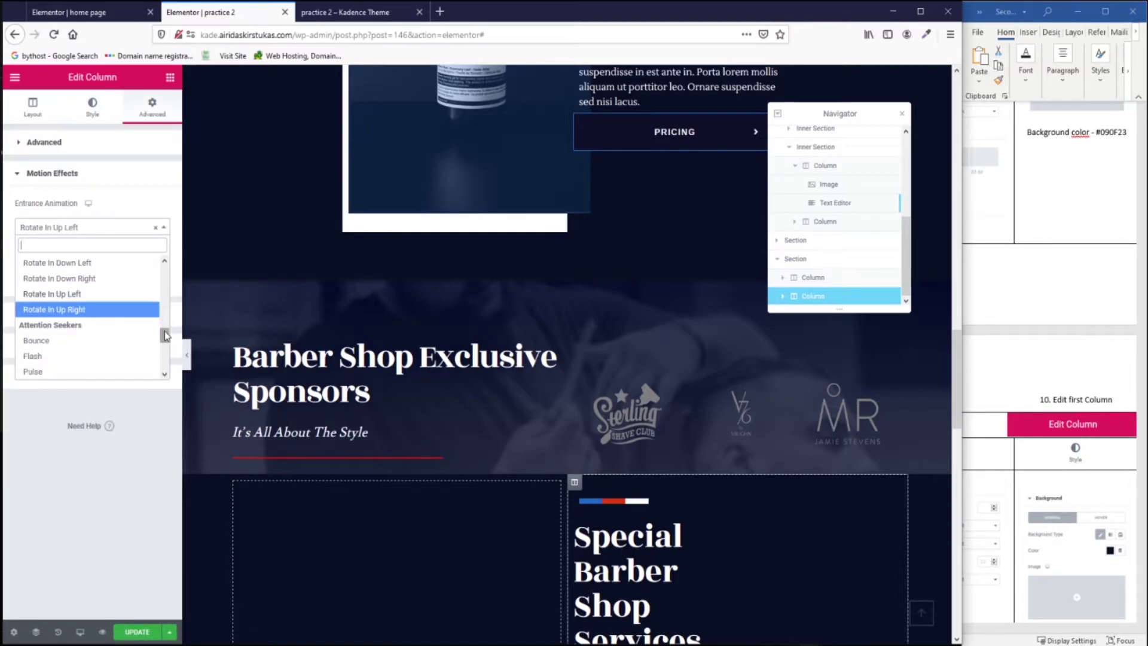
drag(166, 336, 165, 266)
click(27, 262)
Remove the service and image inner sections below the paragraph in the pasted column.
scroll(827, 527, down, 6)
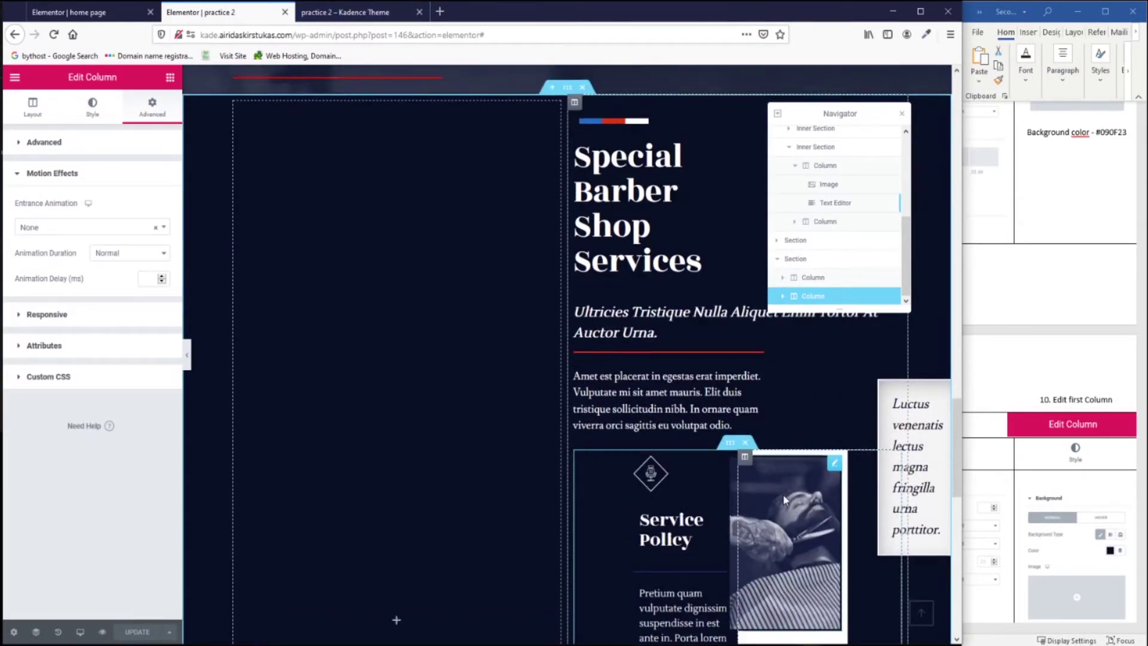
scroll(748, 514, up, 1)
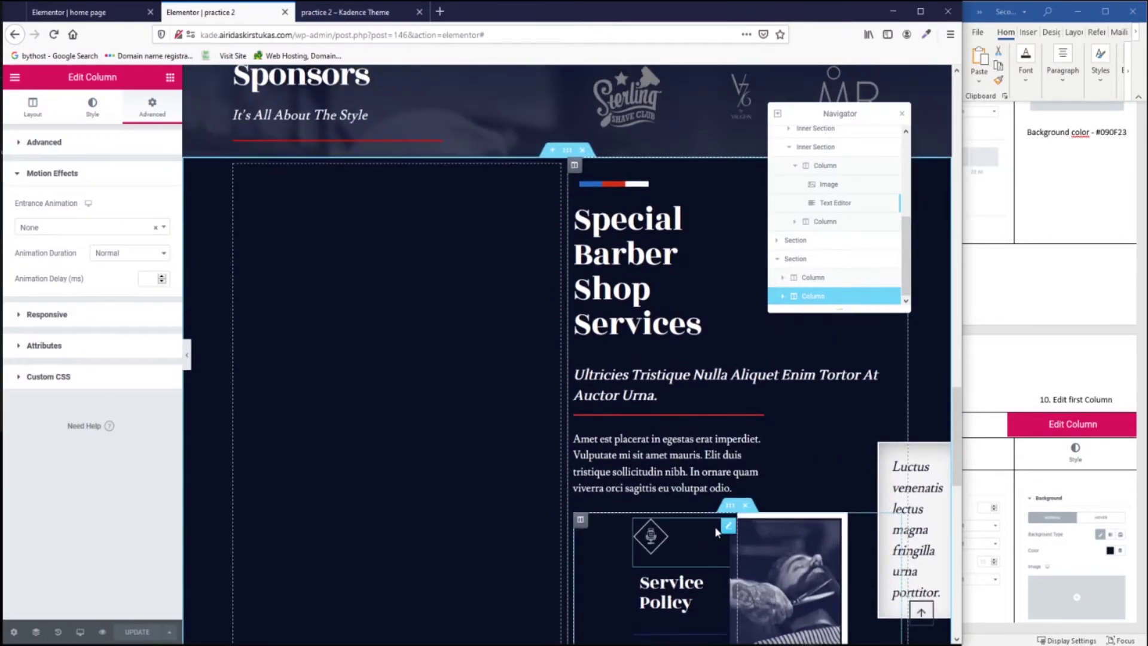
click(745, 507)
click(745, 507)
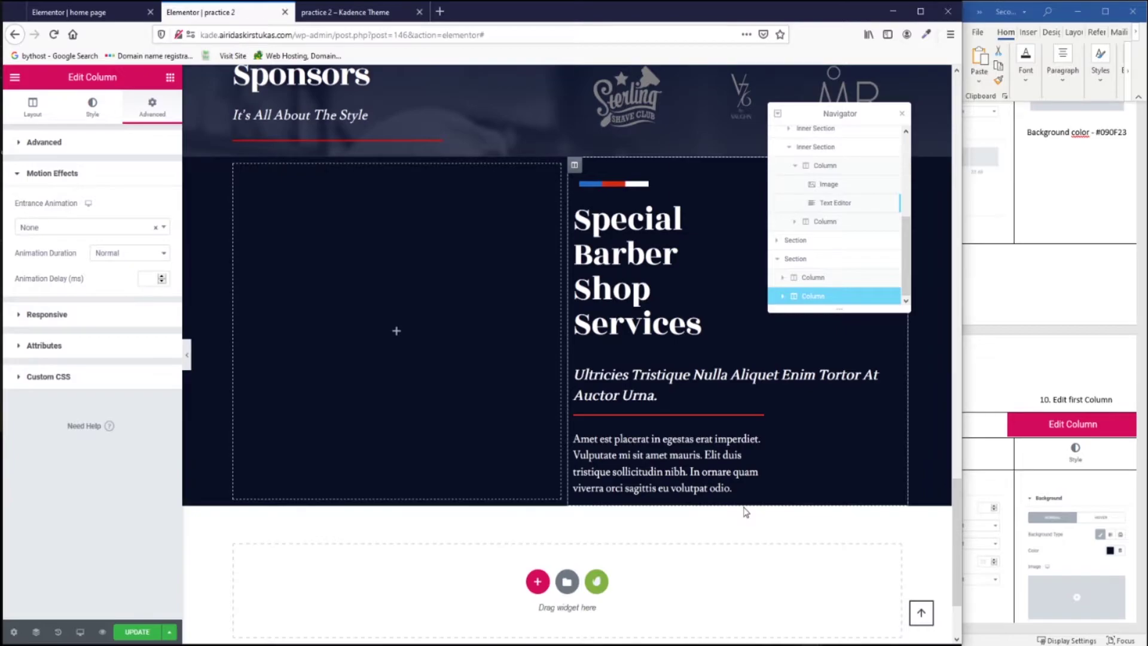
Move the Navigator off the pasted column and set the coloured stripe column's margins to 0% right and 75% left.
scroll(774, 405, up, 3)
scroll(776, 401, down, 1)
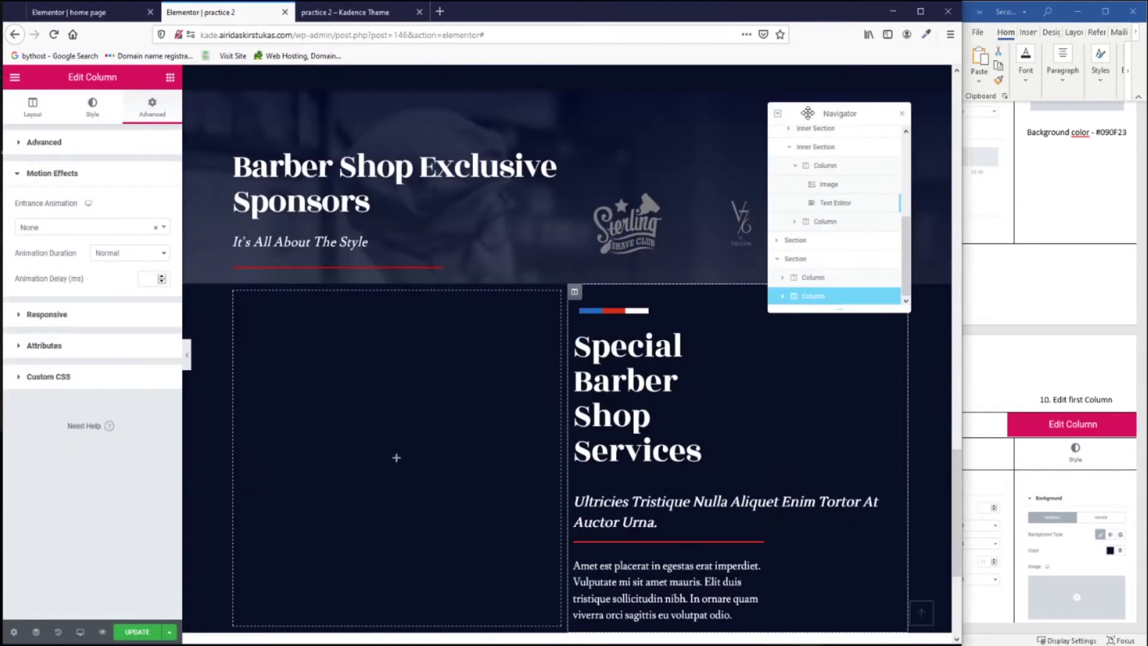
drag(768, 113, 358, 96)
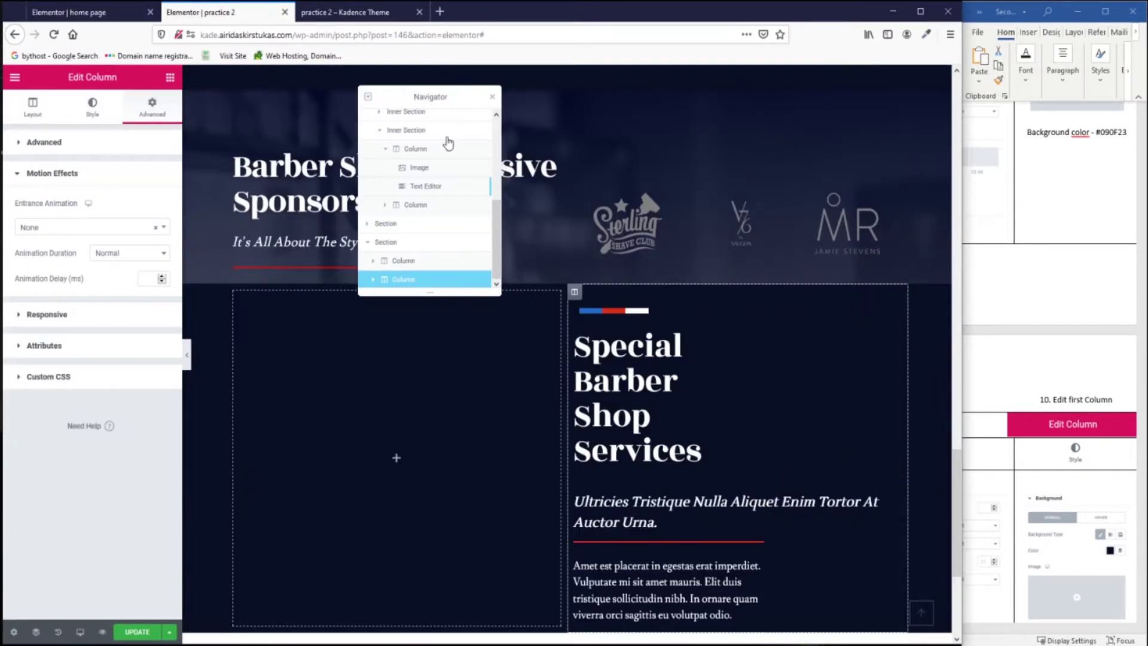
click(879, 359)
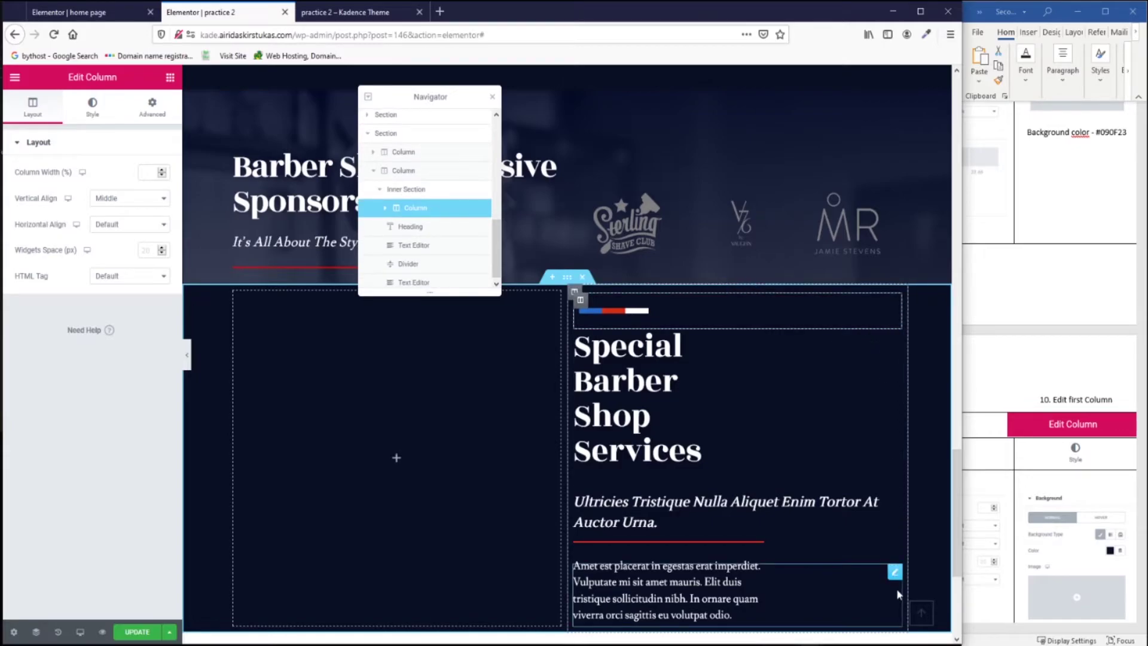
click(152, 111)
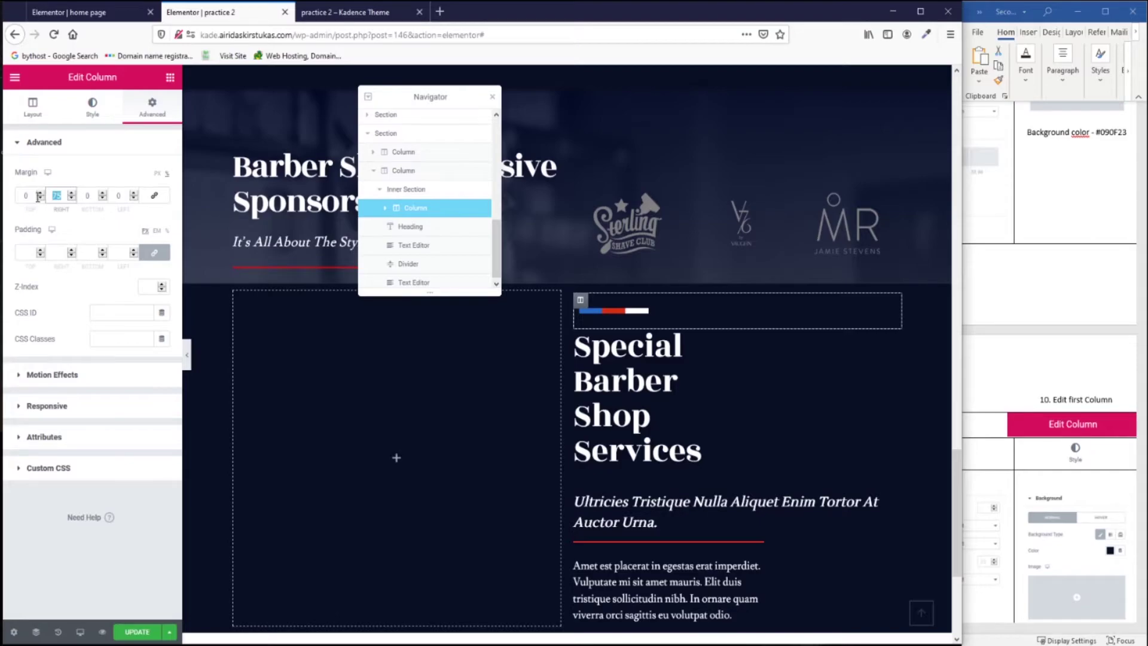
text(0)
click(120, 195)
text(75)
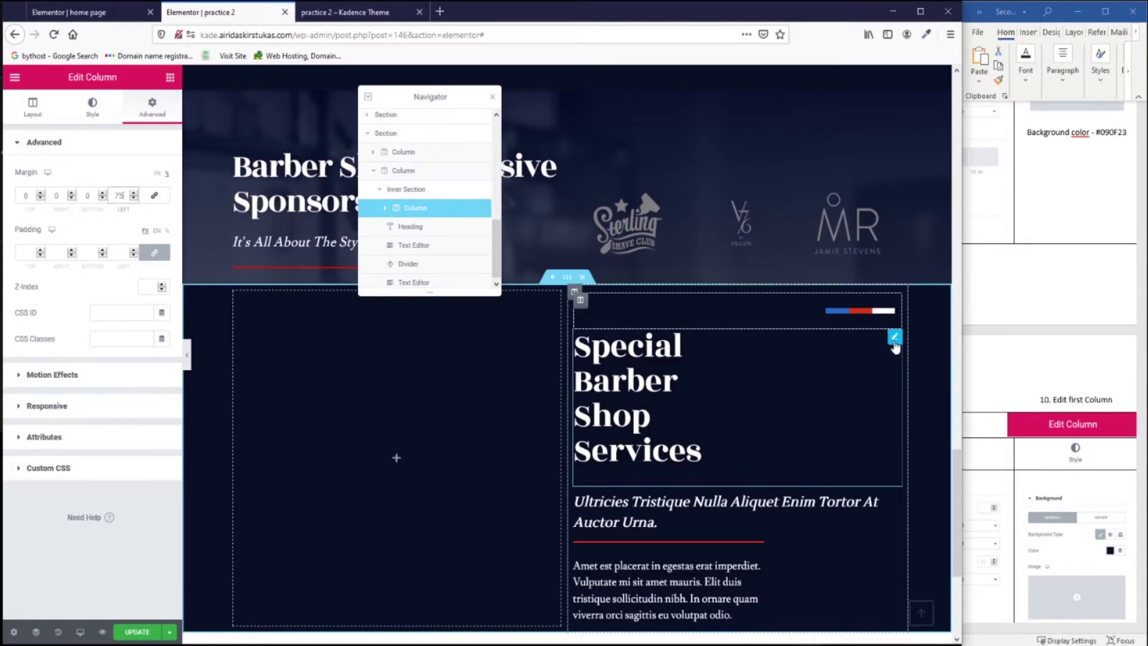
Replace the pasted column's heading with "What our <br>clients say" from the home page, align it right and set its right margin to 0.
click(894, 337)
key(ctrl+shift+Tab)
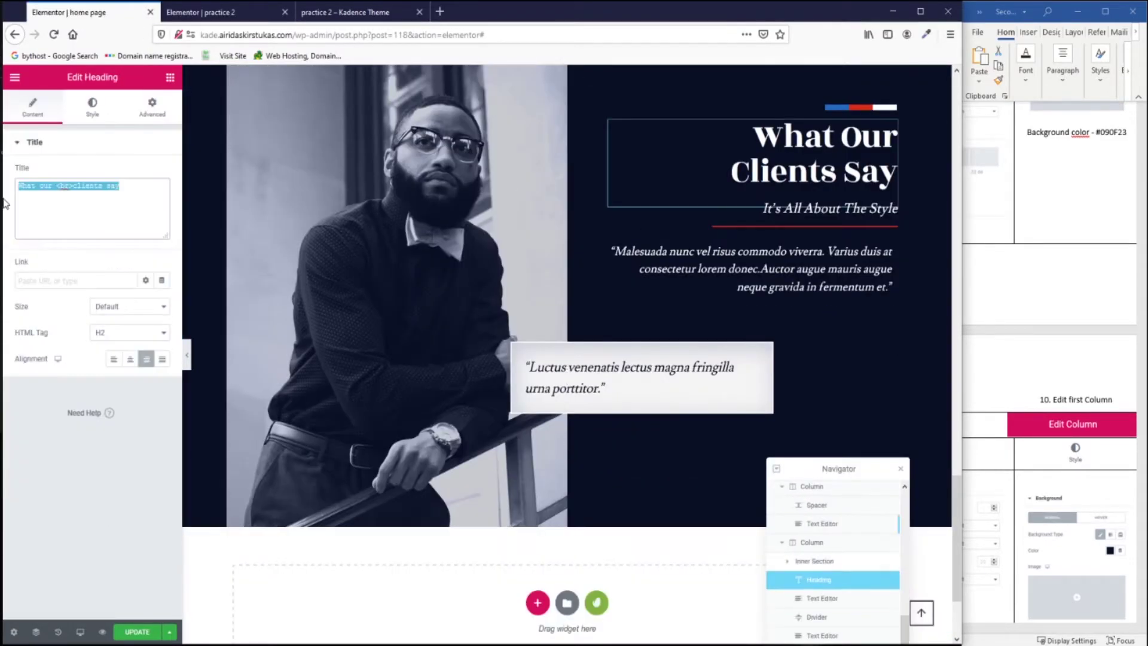
click(264, 15)
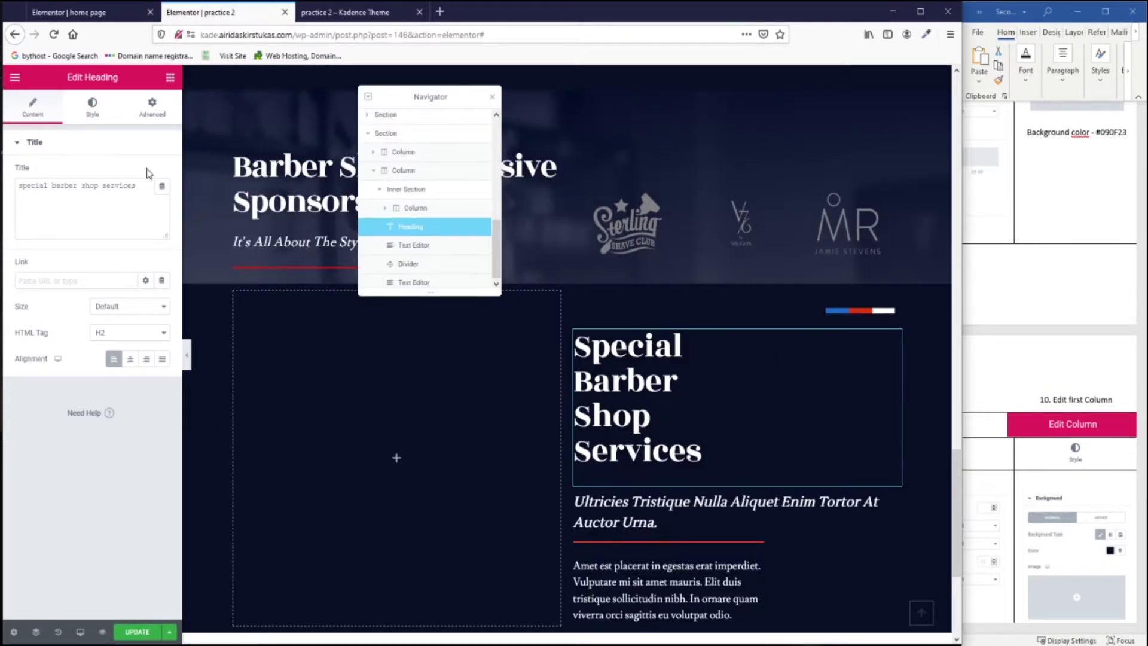
key(ctrl+a)
key(ctrl+v)
click(146, 359)
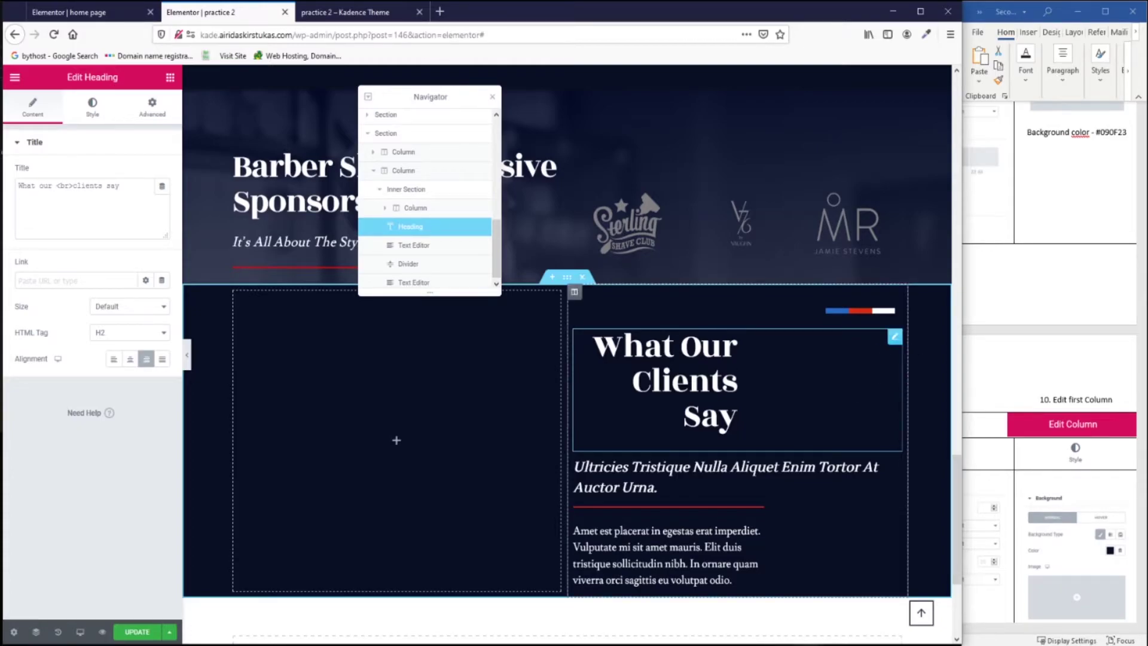
click(153, 107)
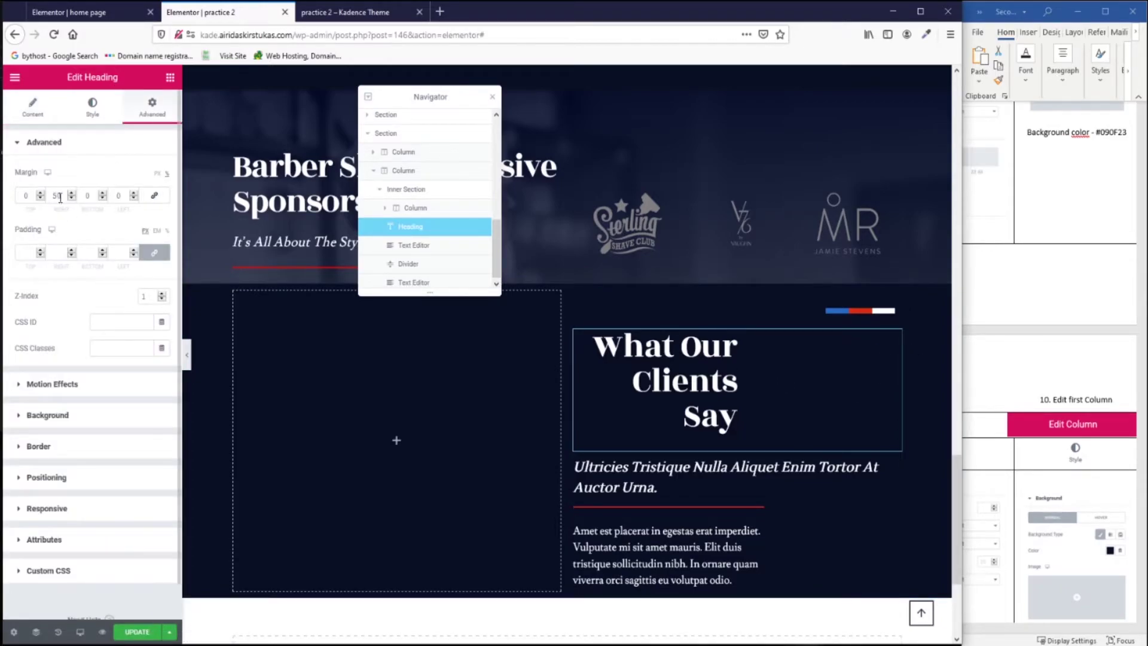
text(0)
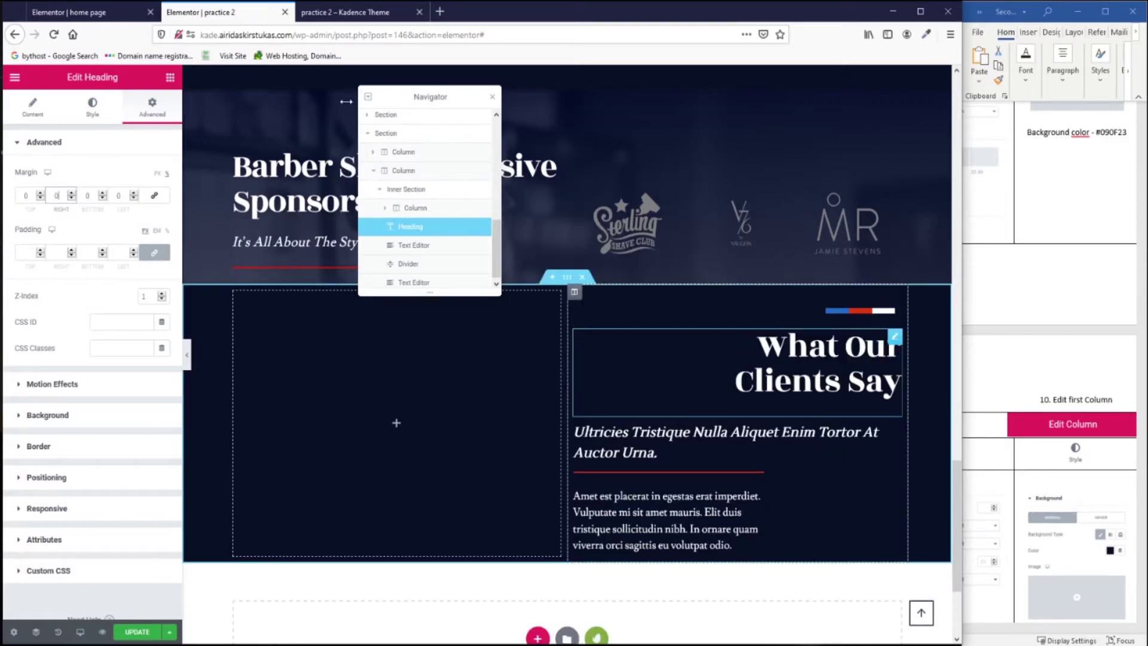
Replace the pasted column's subheading with "it's all about the style" from the home page and align it right.
click(68, 11)
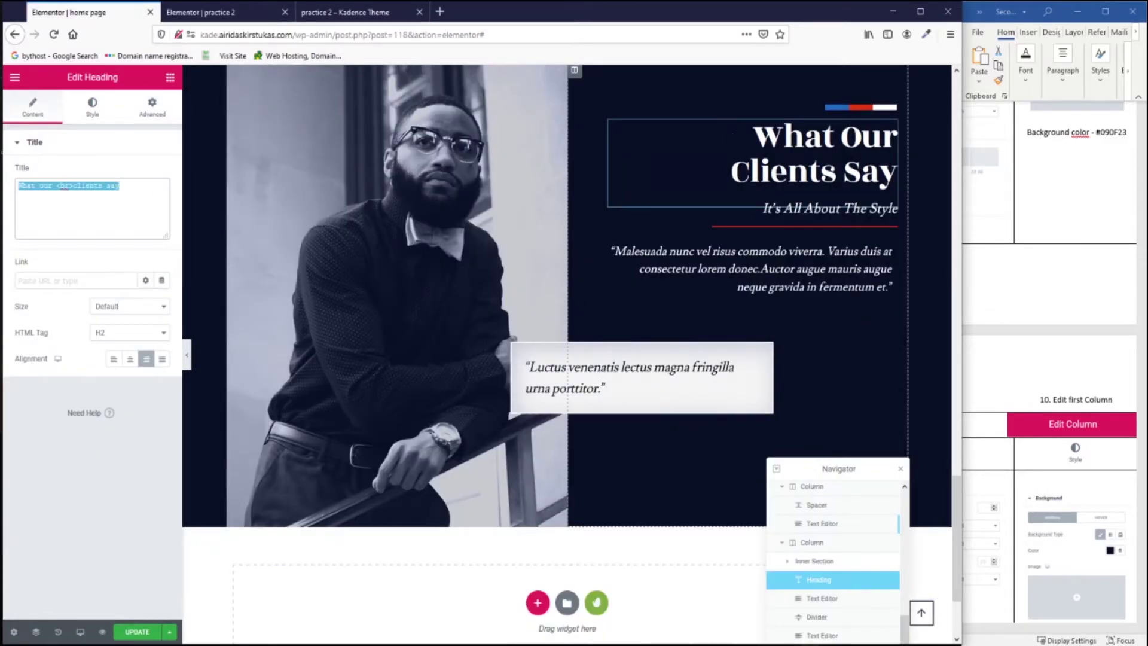
click(244, 12)
click(69, 12)
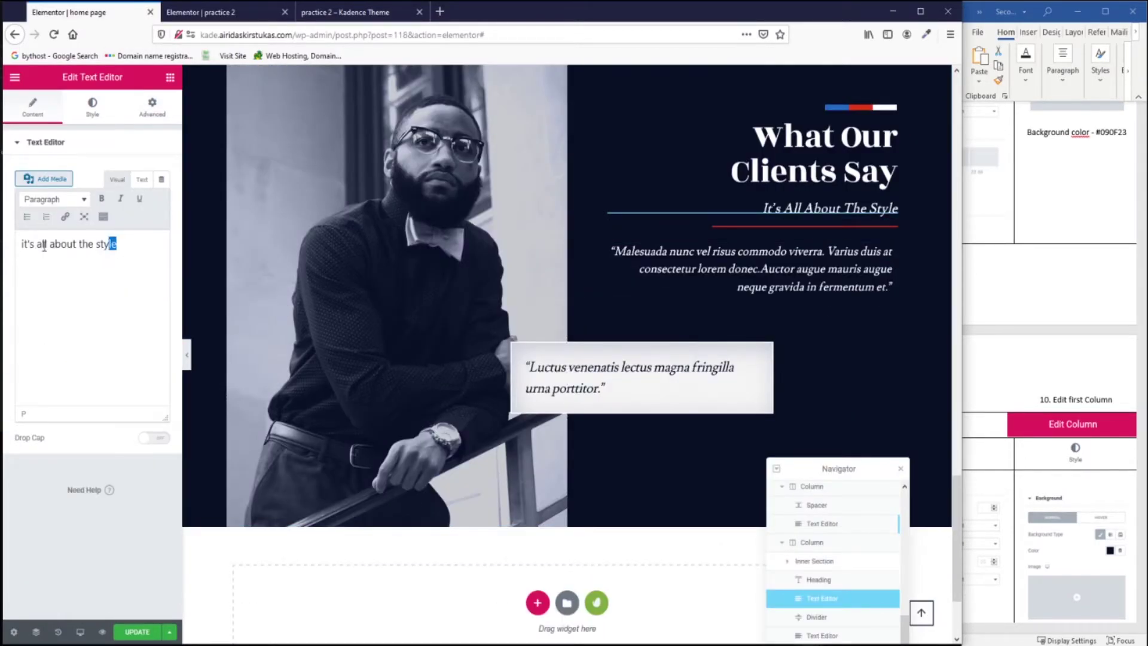
drag(51, 246, 18, 247)
key(ctrl+c)
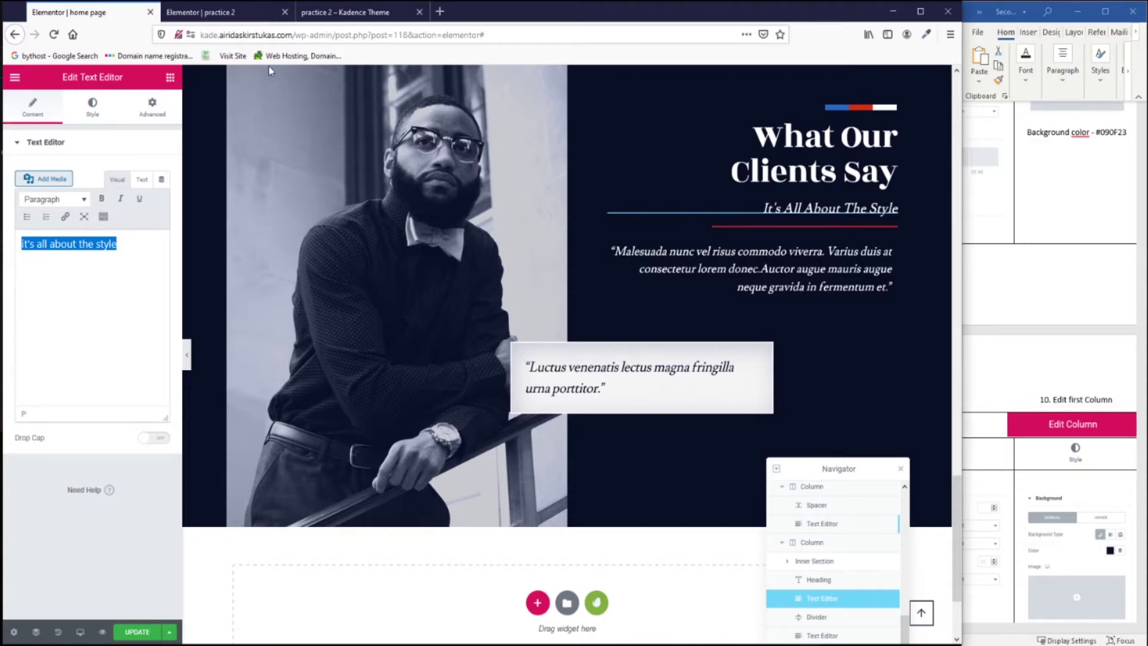
click(344, 9)
click(201, 12)
click(413, 245)
drag(143, 262, 5, 237)
key(ctrl+v)
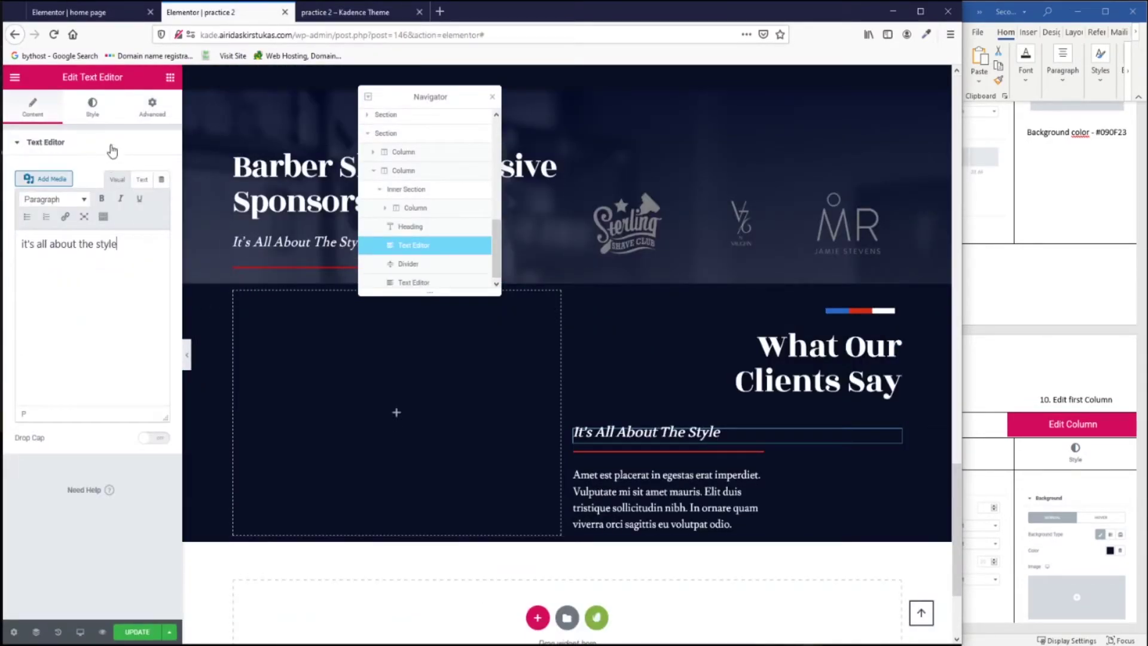
click(92, 108)
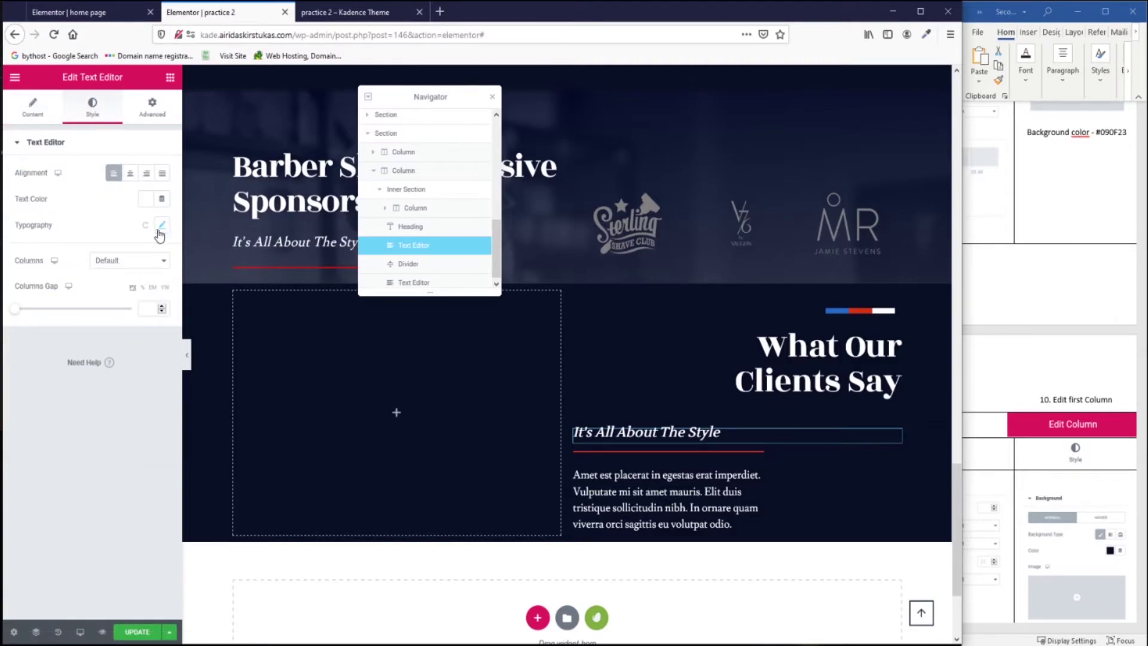
click(147, 175)
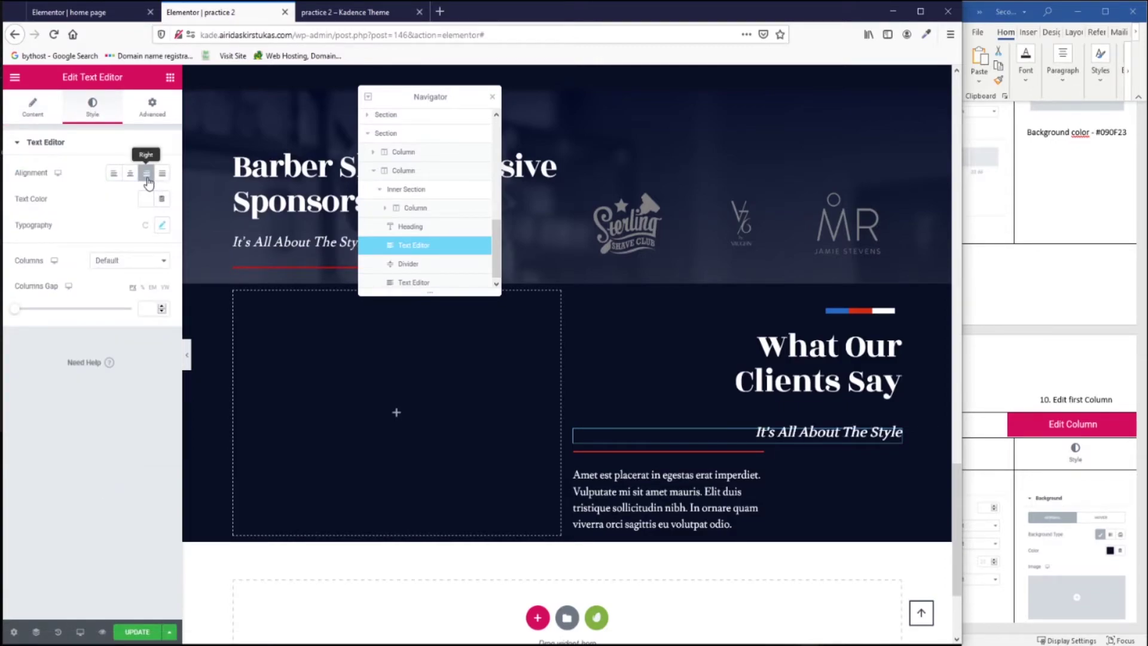
Set the pasted column's subheading top margin to -4% and align the red divider below it right.
click(157, 111)
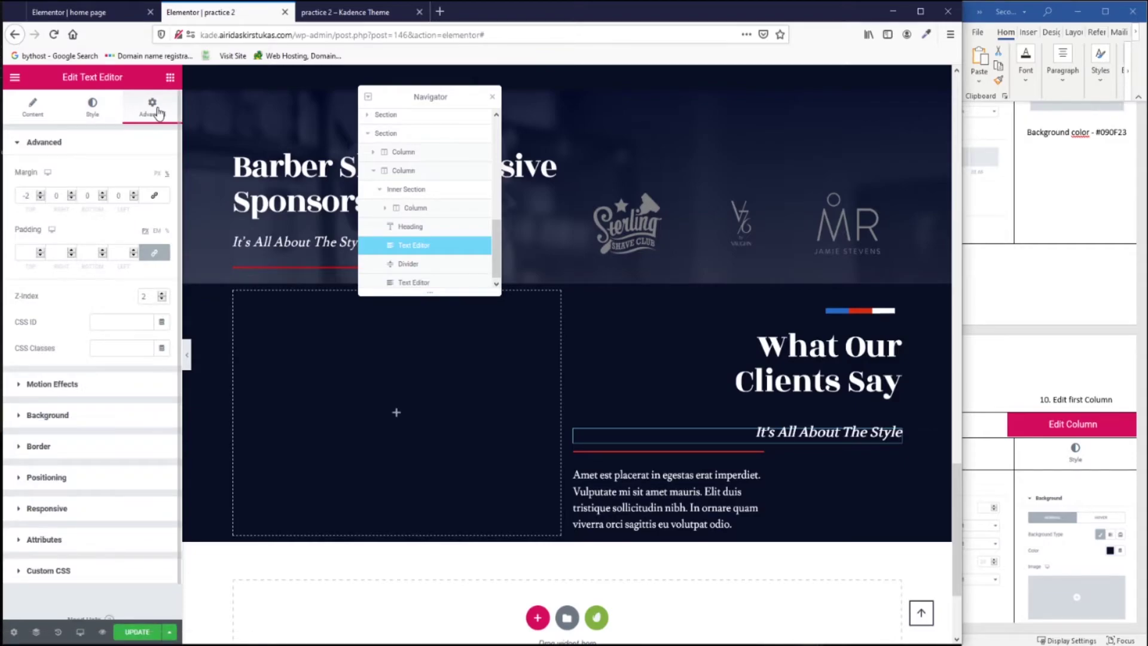
click(40, 198)
click(40, 198)
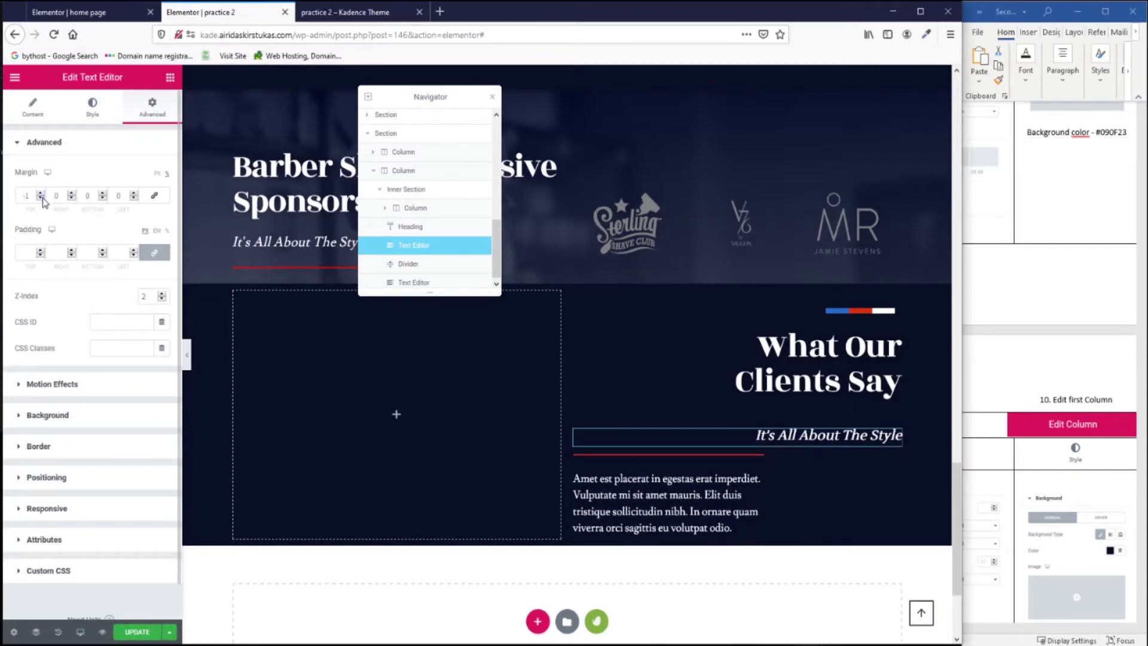
click(41, 198)
click(40, 199)
click(41, 199)
click(42, 193)
click(42, 194)
click(42, 193)
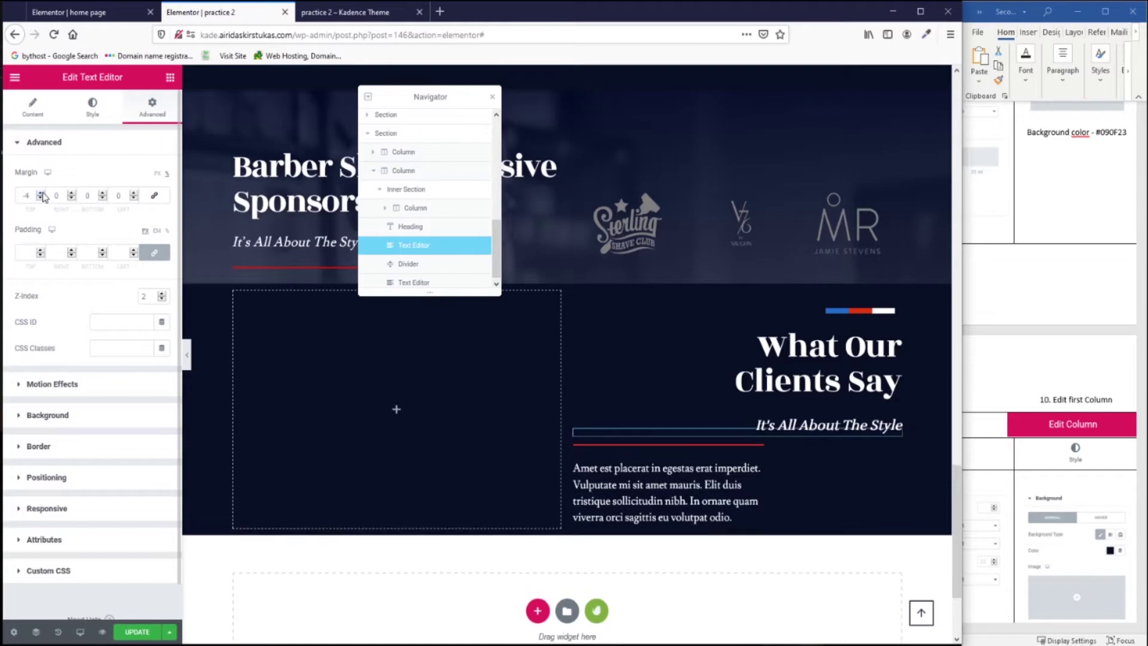
click(891, 454)
click(164, 247)
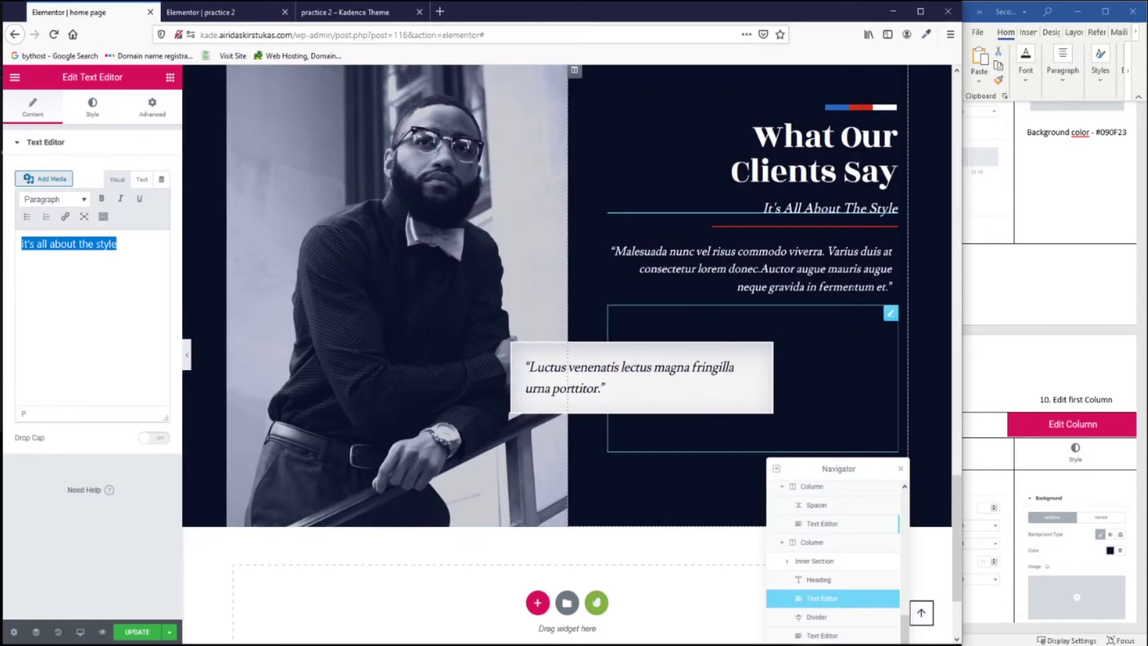
Replace the pasted column's paragraph with the "Malesuada nunc vel risus commodo viverra" quote copied from the home page.
click(892, 253)
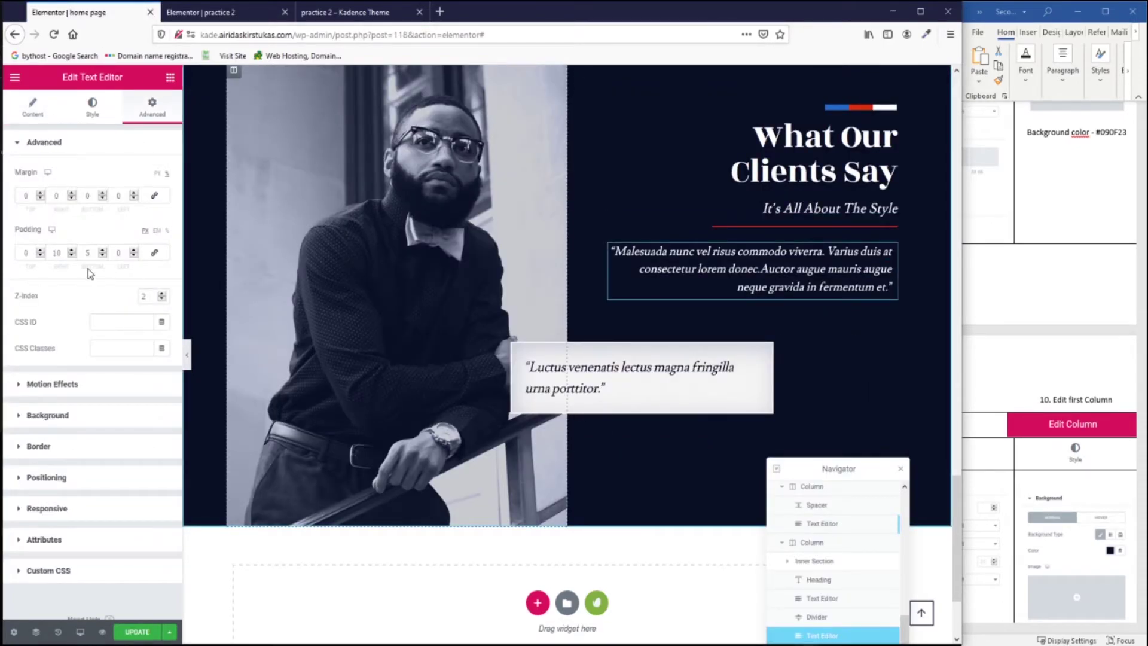
click(33, 106)
drag(98, 335, 3, 239)
key(ctrl+c)
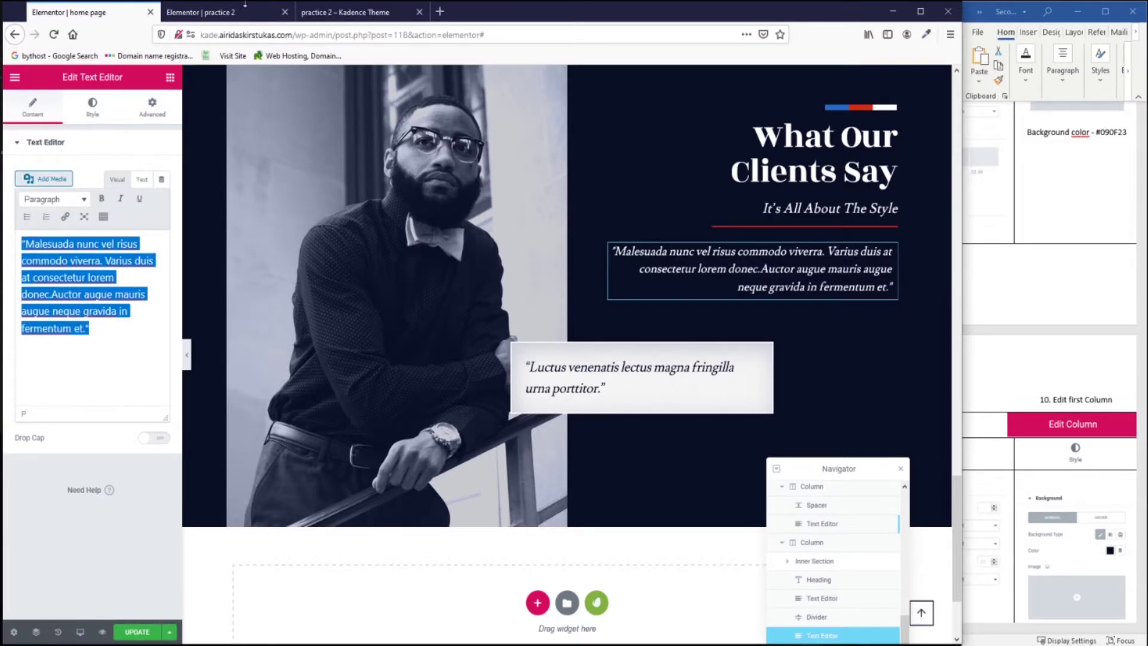
click(335, 15)
click(242, 10)
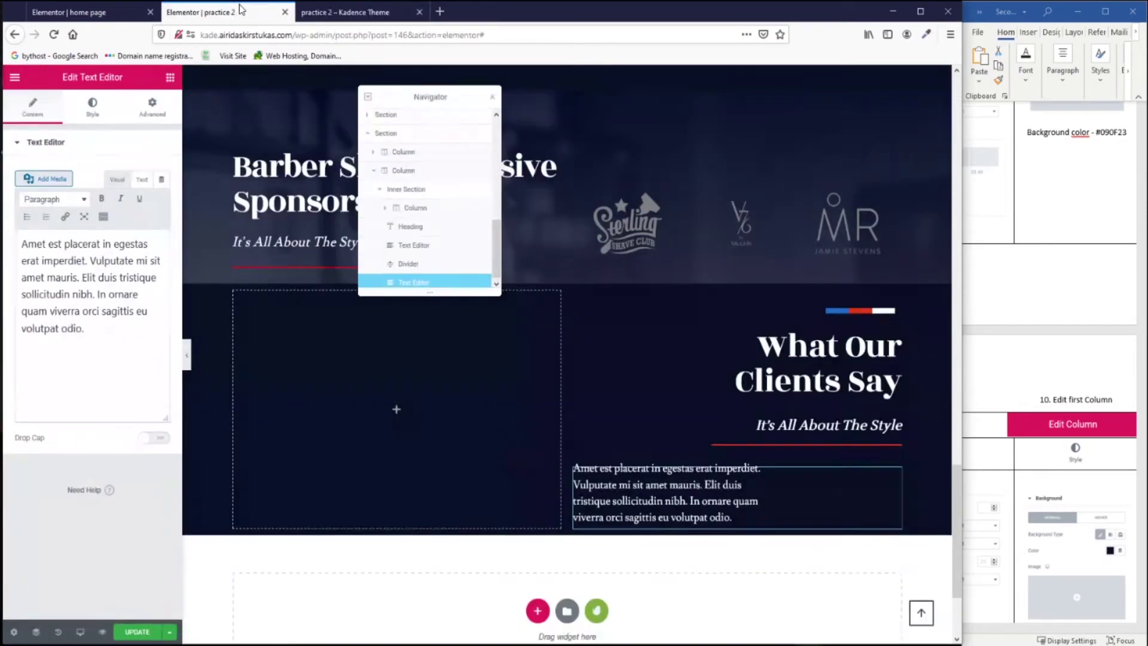
drag(92, 329, 3, 240)
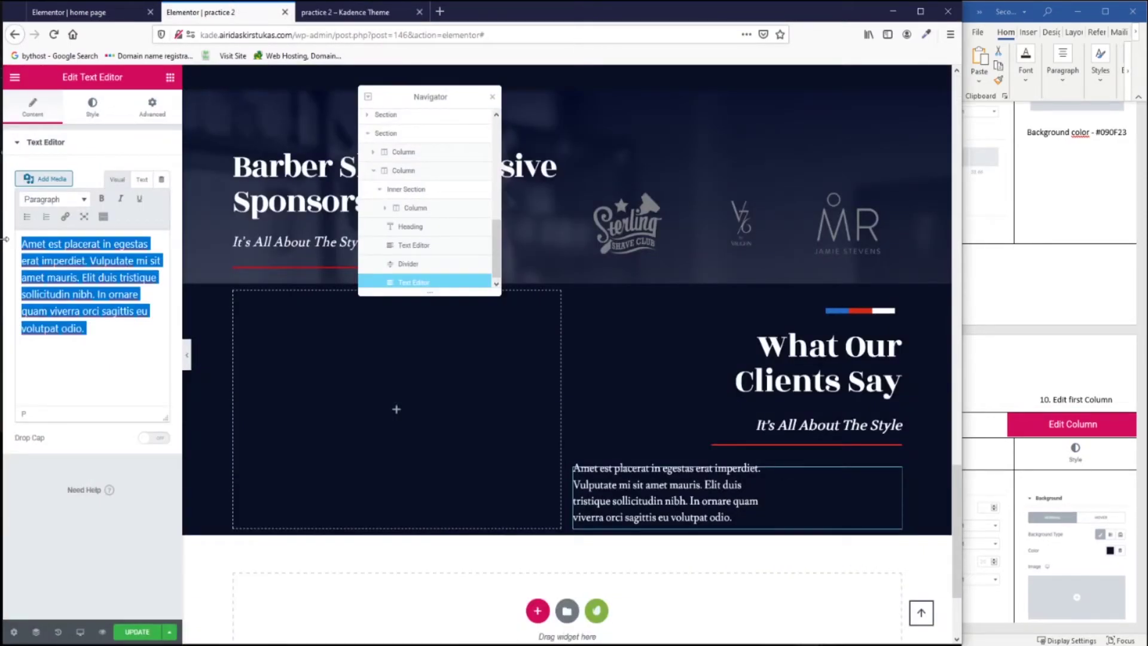
key(ctrl+v)
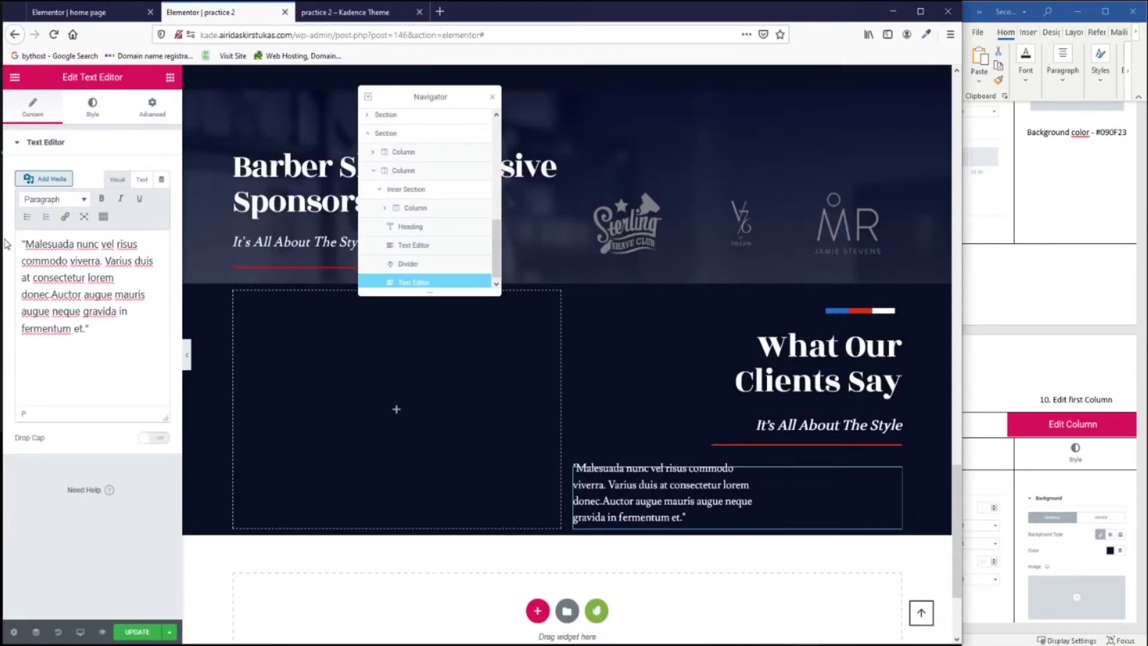
Align the quote paragraph right and set its right margin to 0.
click(93, 108)
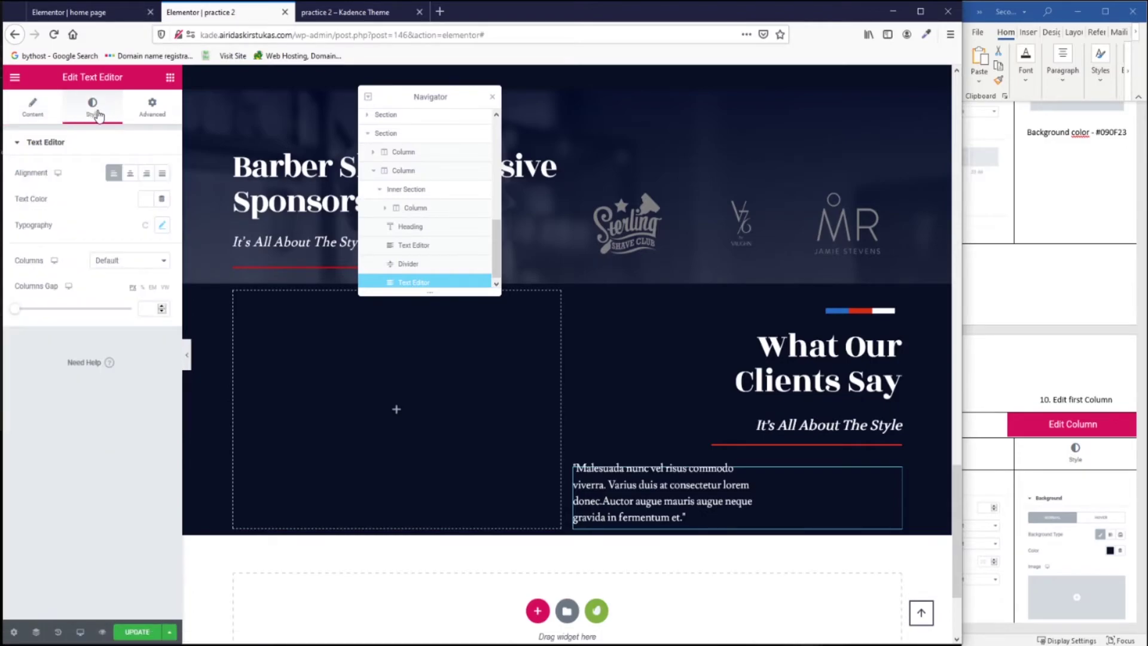
click(146, 174)
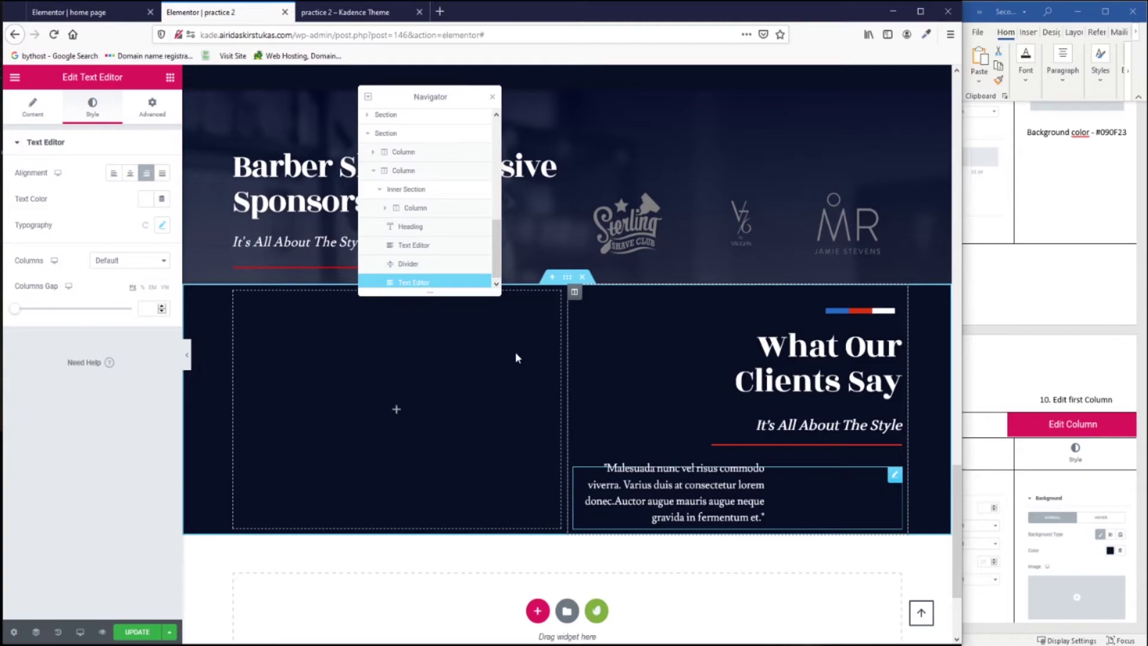
click(152, 110)
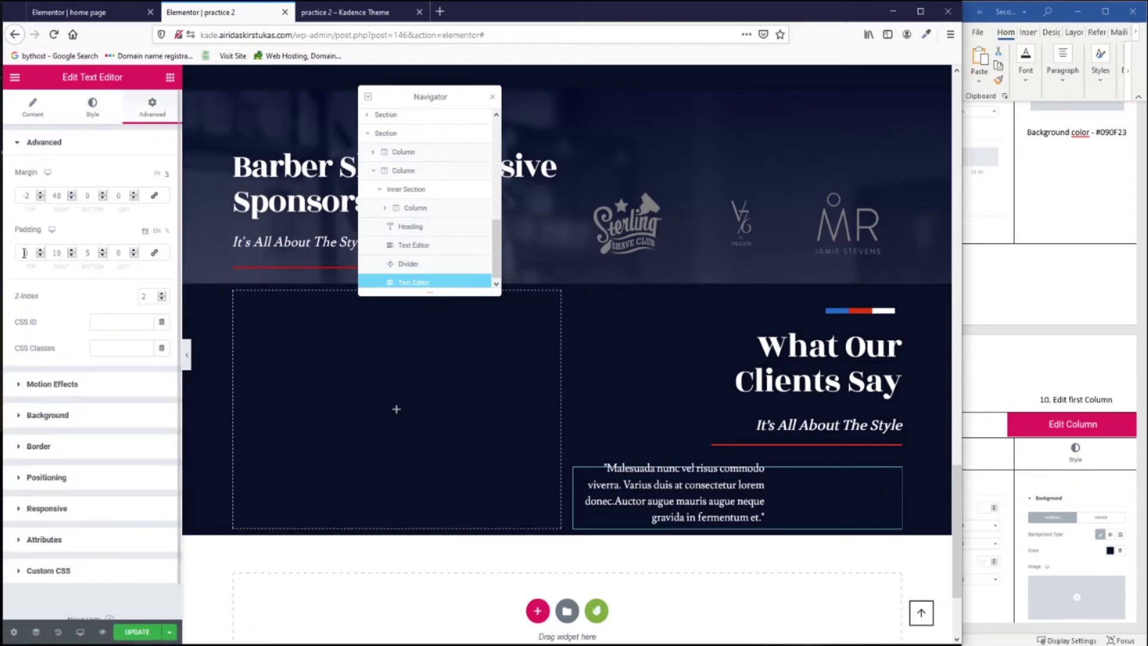
text(0)
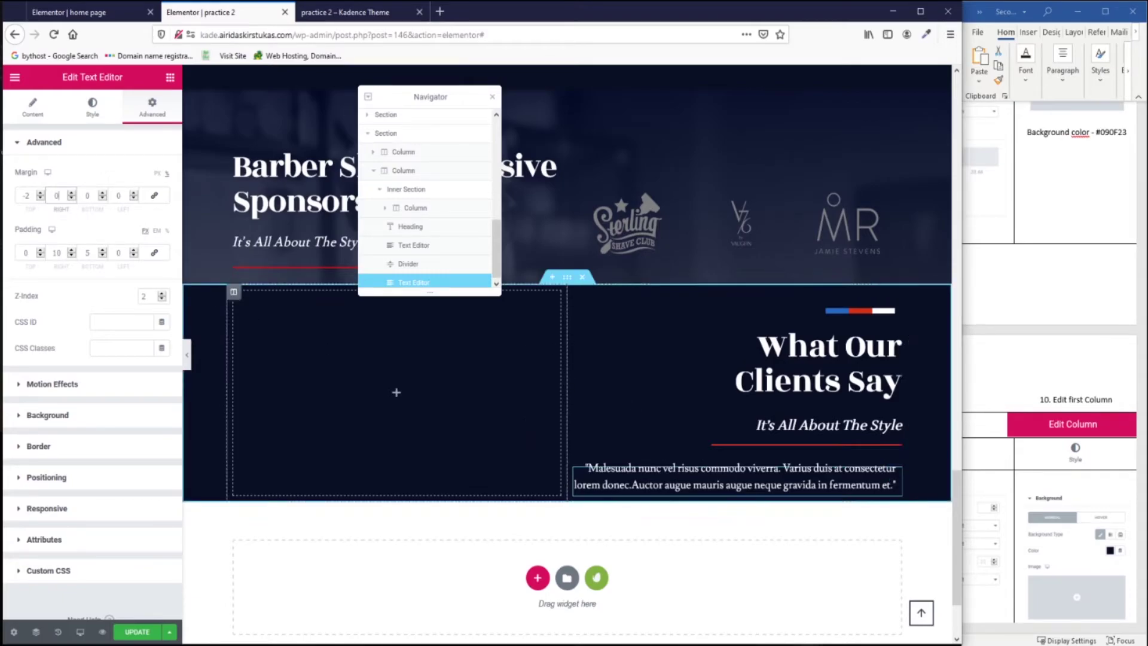
Set the quote paragraph's padding to 0 right, 0 bottom and 61 px left to match the home page's line breaks.
click(113, 16)
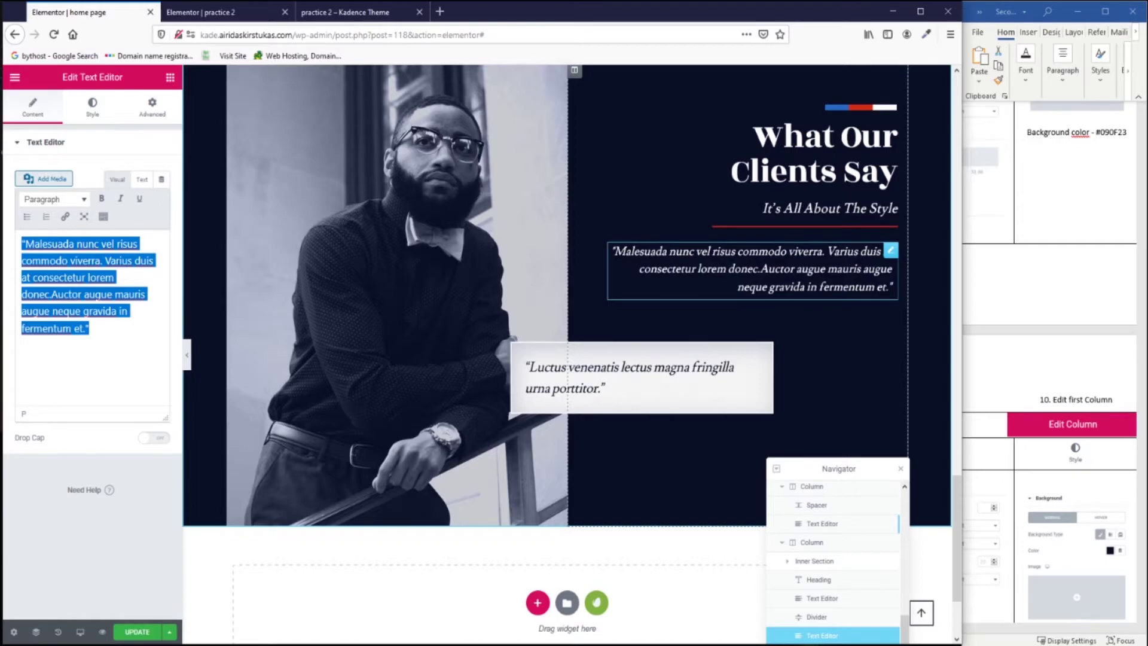
click(224, 12)
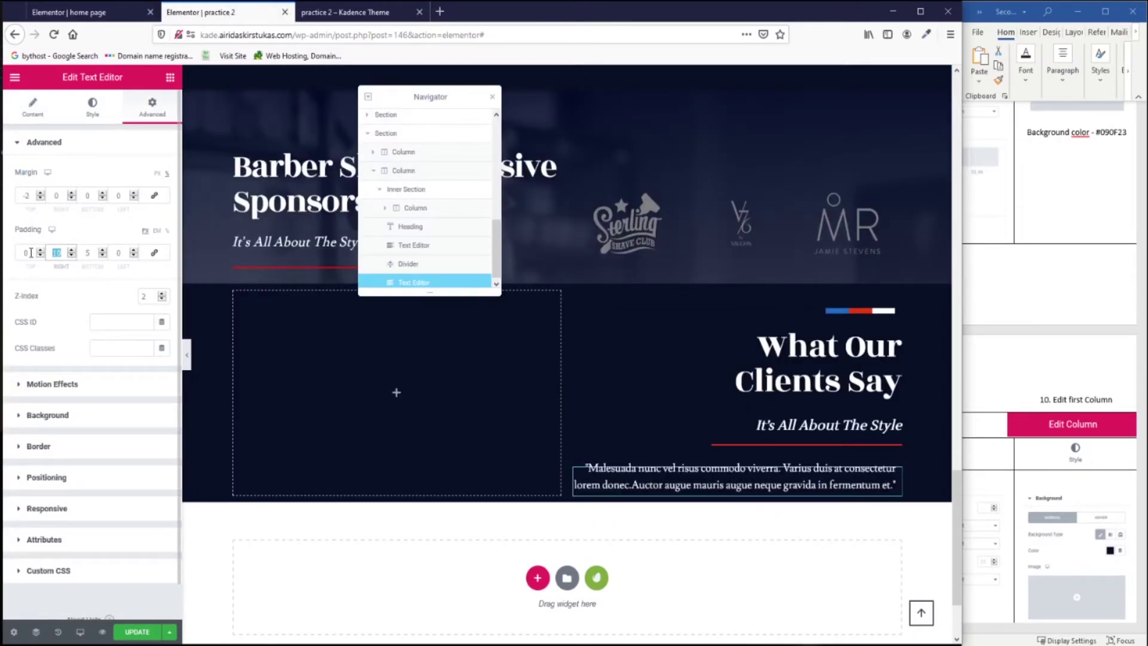
text(0)
double_click(96, 254)
text(0)
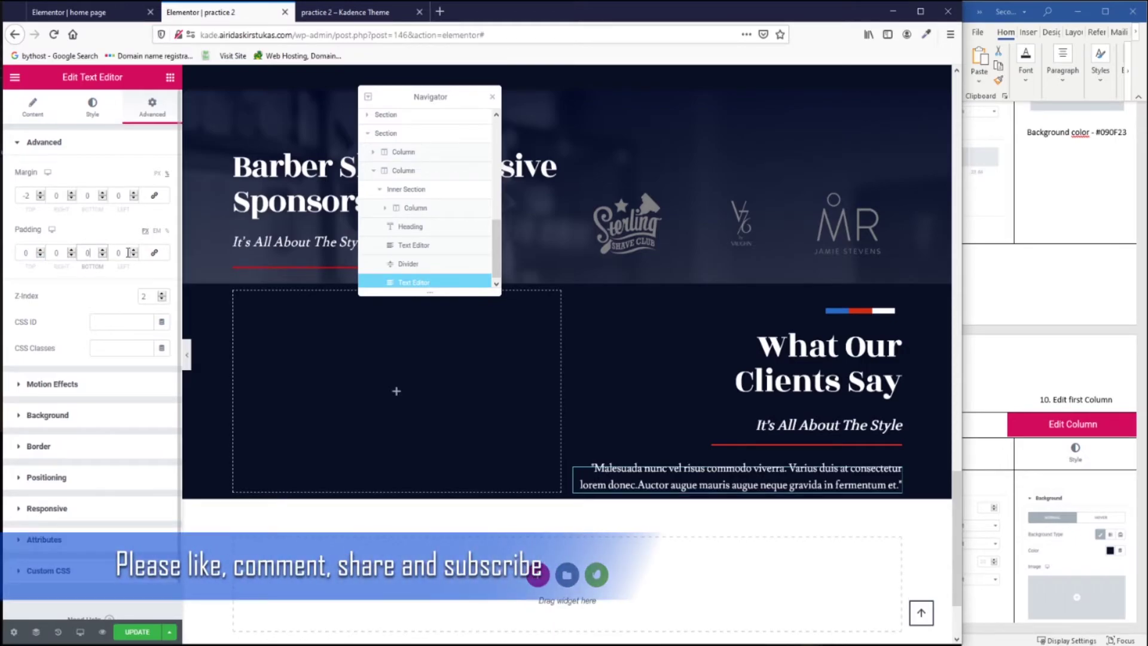
double_click(126, 251)
text(15)
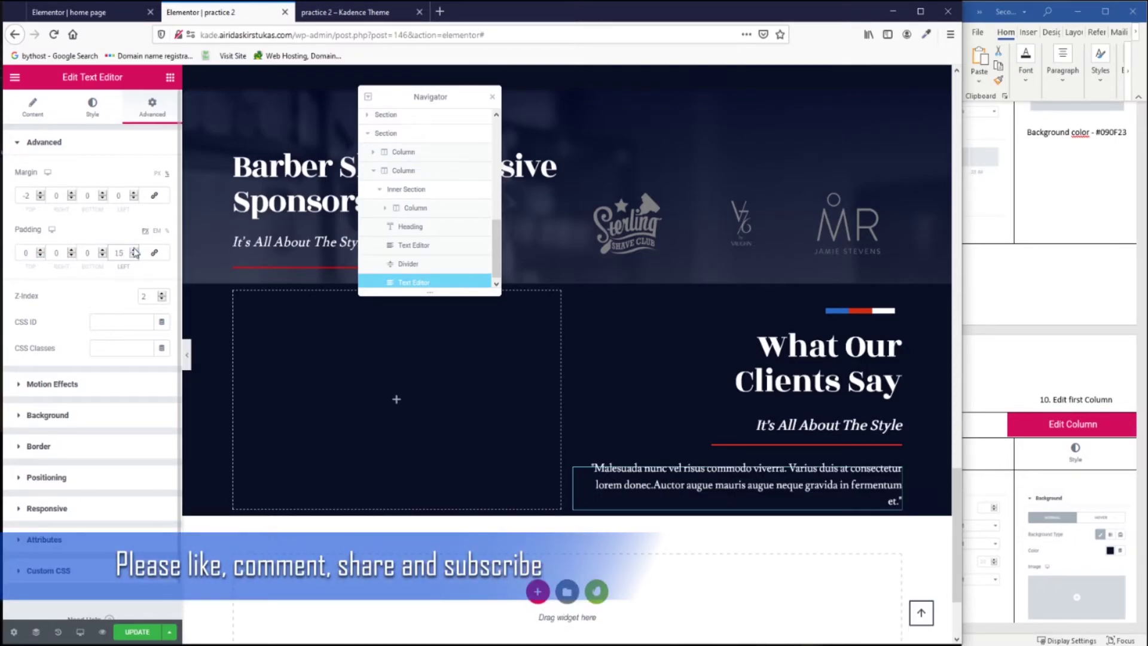
drag(135, 250, 135, 250)
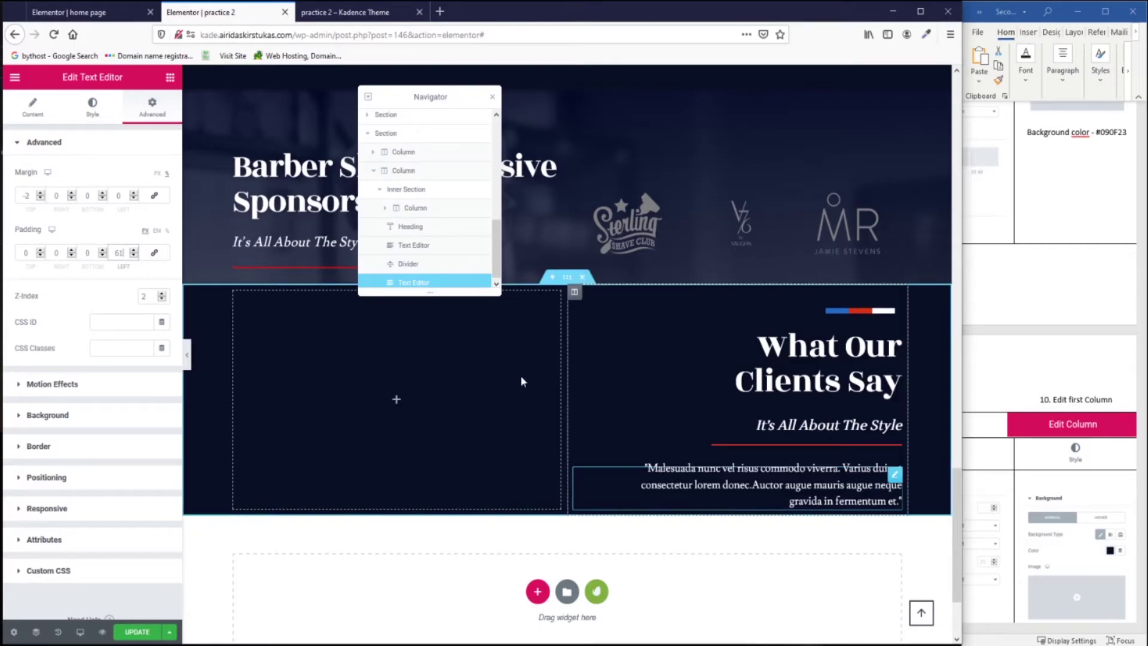
Add a Spacer below the quote paragraph, stay on the page, and set its space to about 216 px.
click(170, 79)
drag(135, 367, 810, 506)
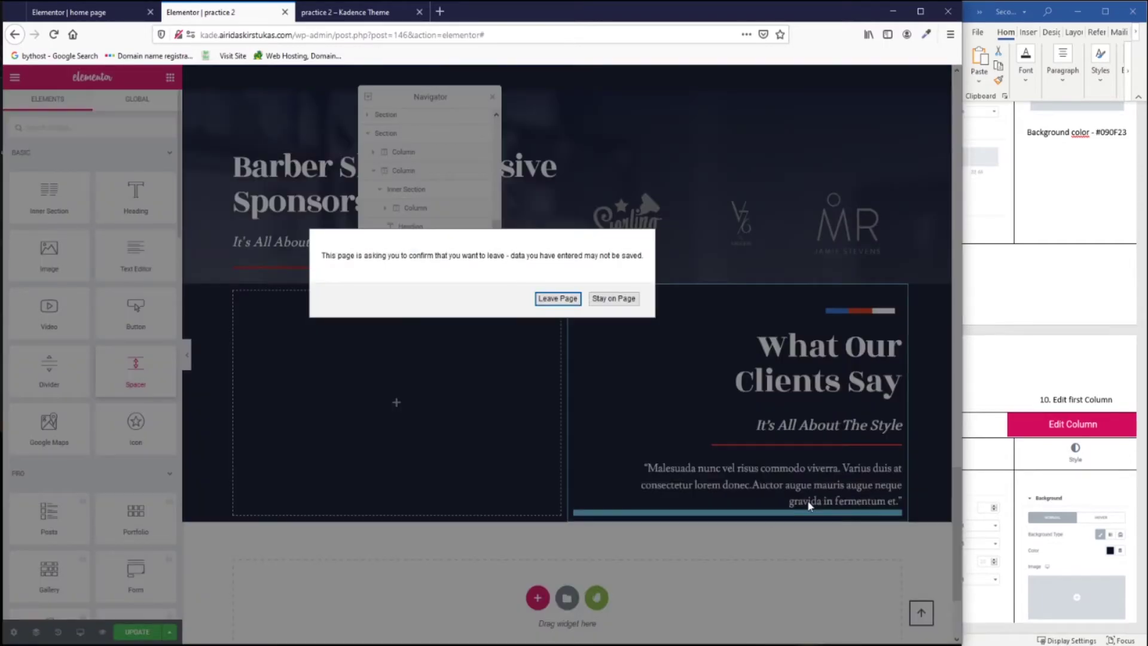
click(611, 299)
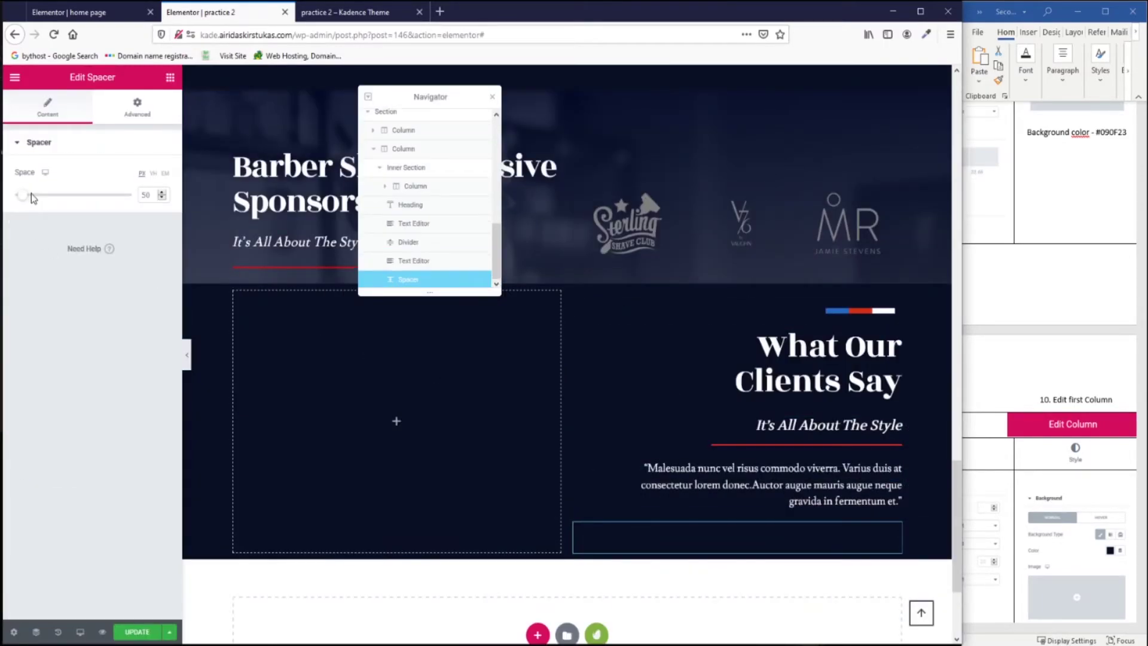
drag(26, 199, 62, 211)
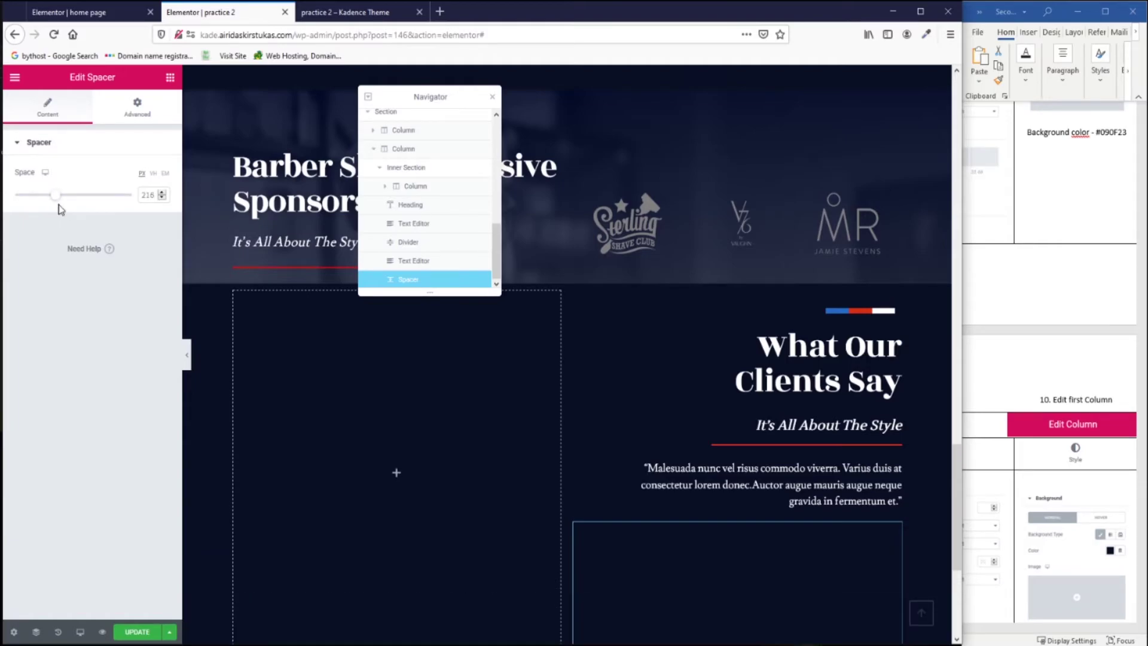
scroll(769, 397, down, 5)
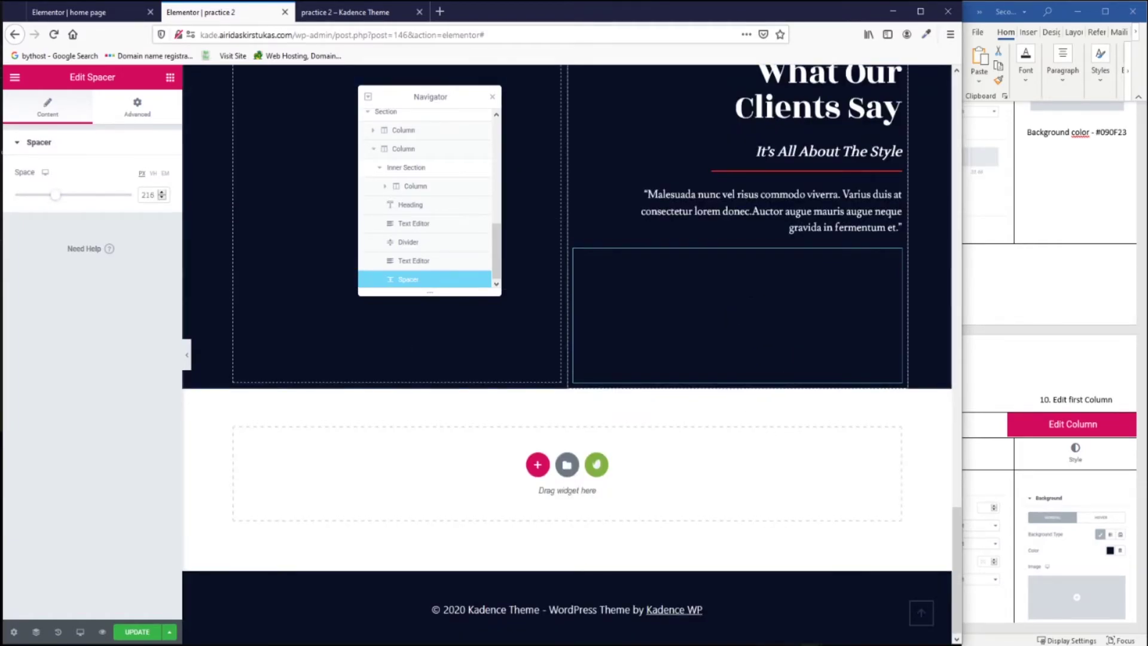
Copy the Pricing button from the section above the sponsors and paste it below the spacer.
scroll(691, 320, up, 9)
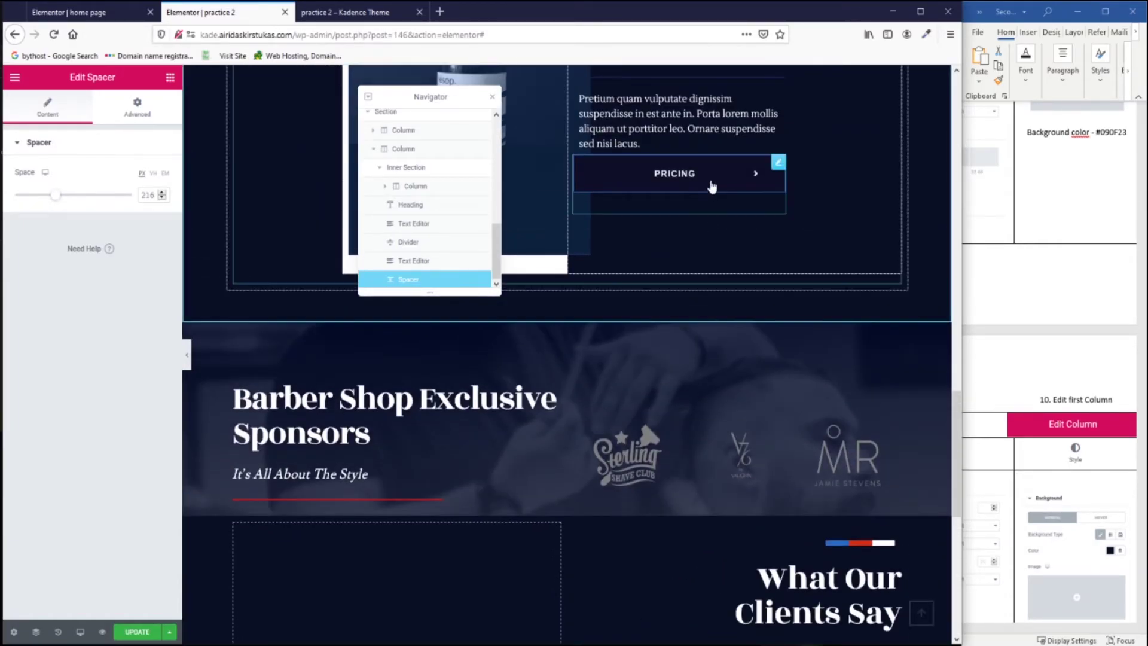
right_click(776, 167)
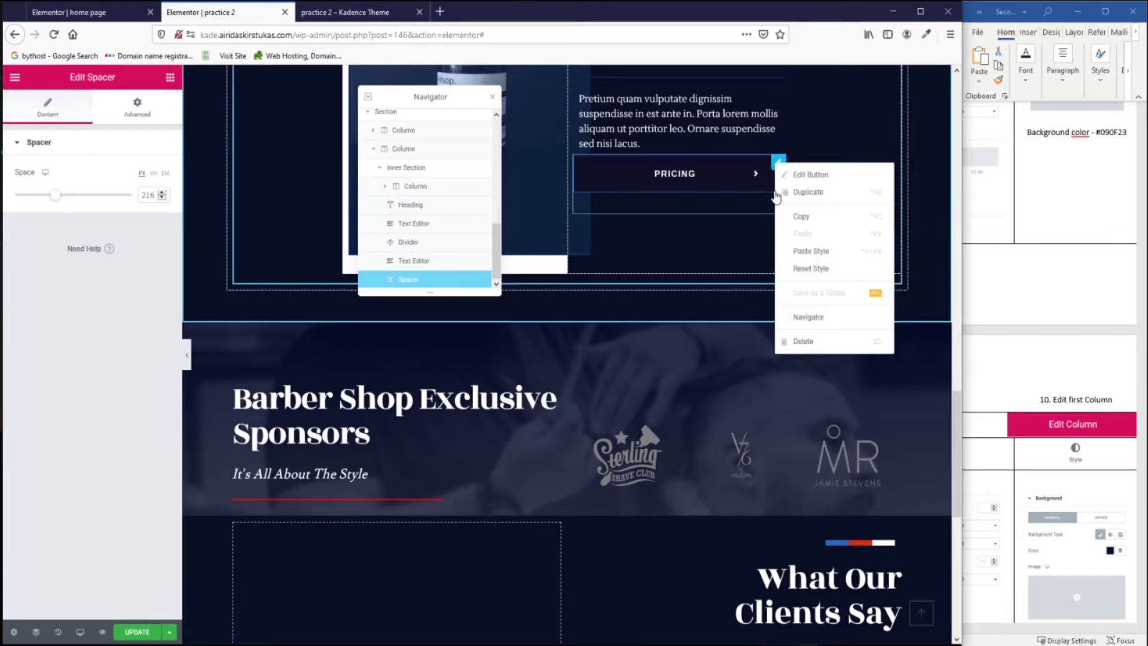
click(792, 220)
scroll(777, 339, down, 9)
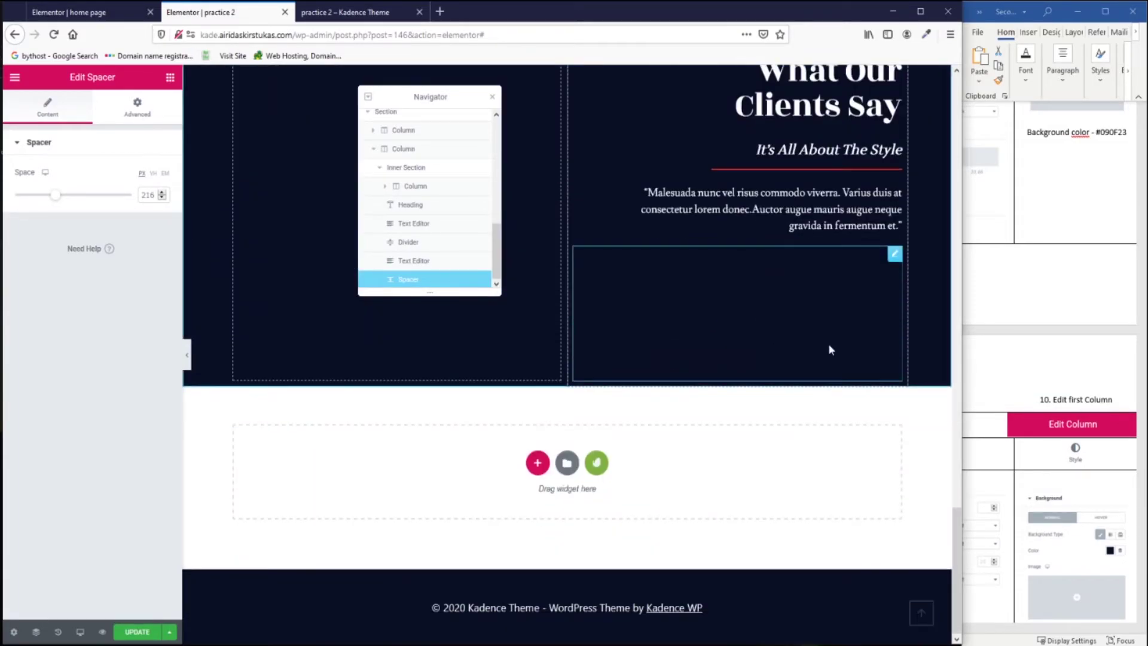
right_click(884, 378)
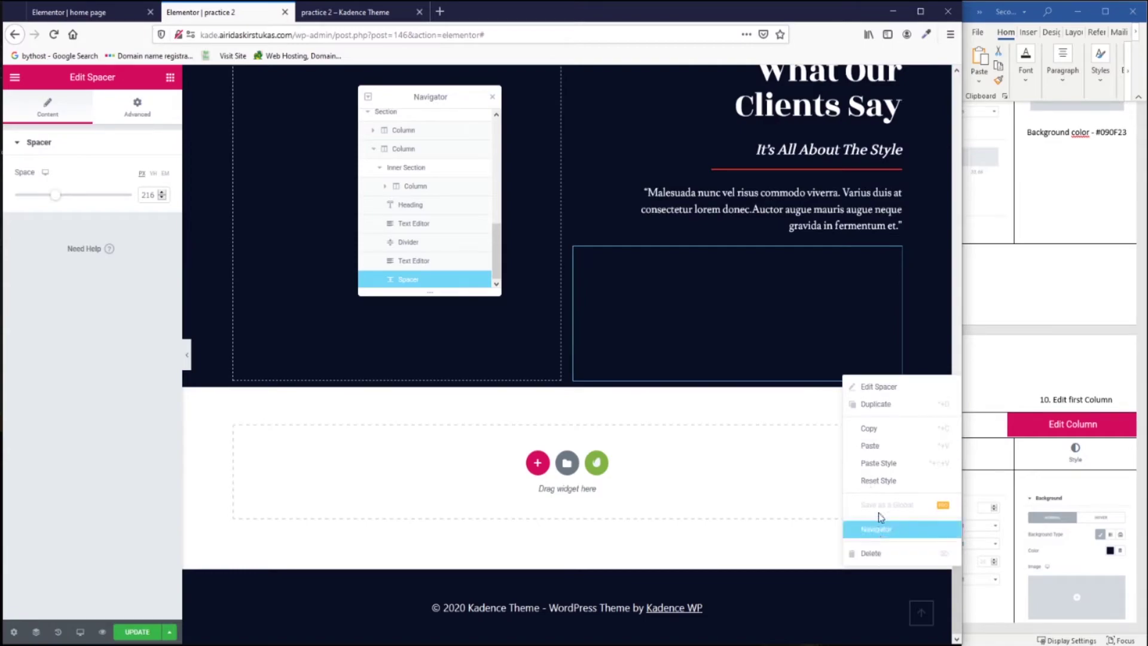
click(885, 441)
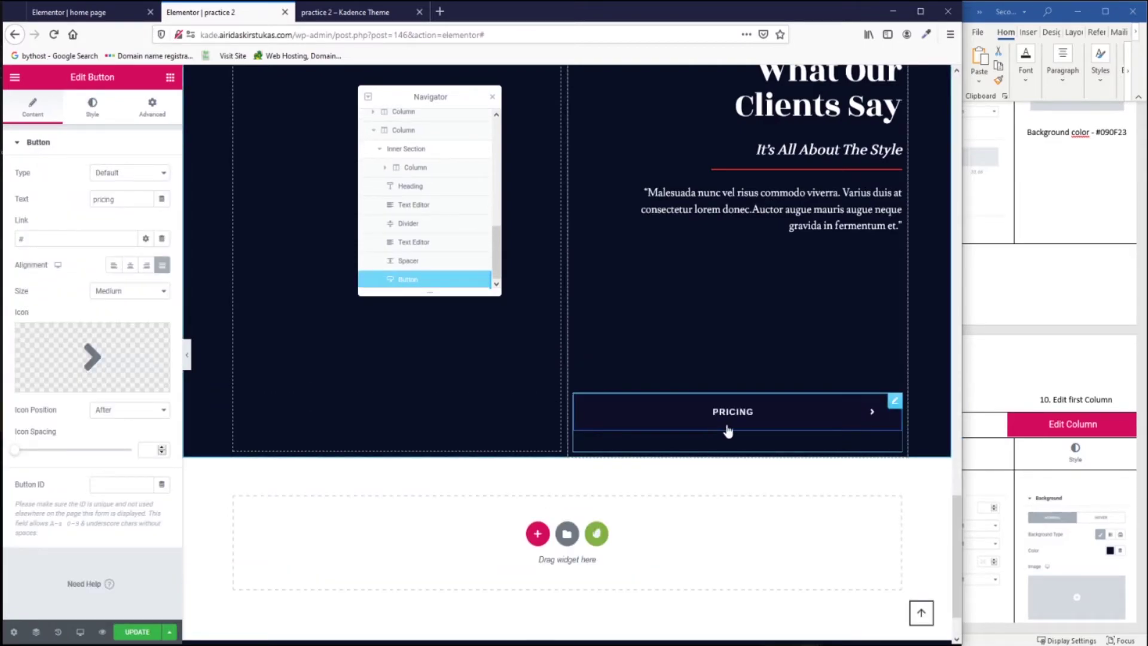
Change the pasted button's text to "book", give it the Cut scissors icon and align it right.
click(97, 200)
text(Book)
click(116, 354)
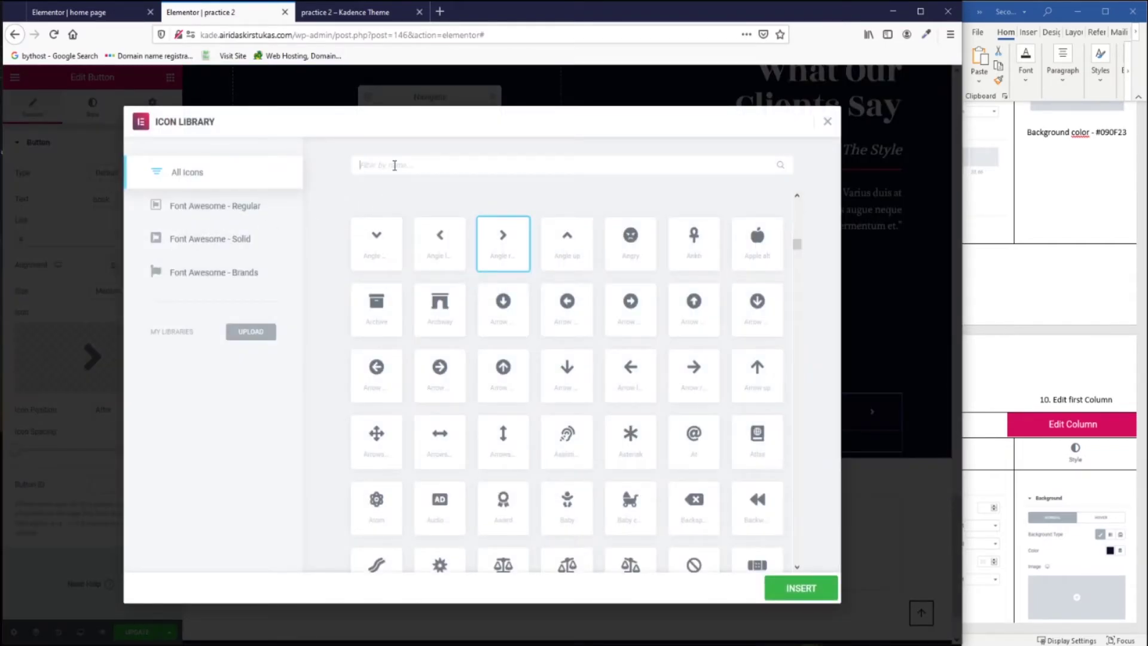
click(395, 165)
text(cut)
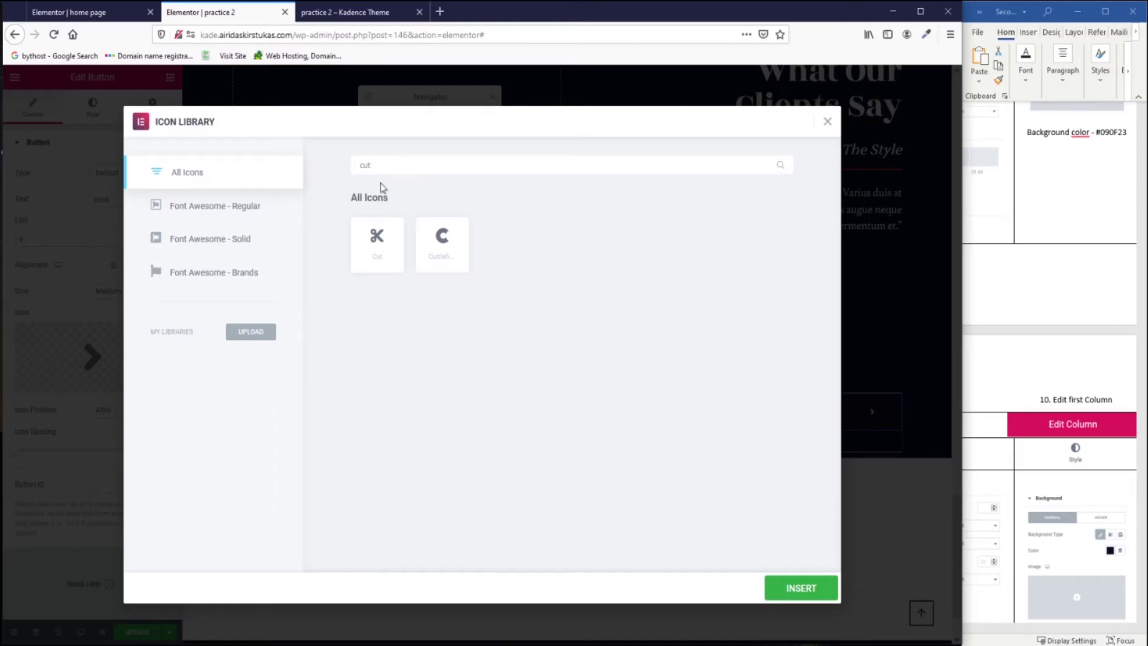
double_click(377, 239)
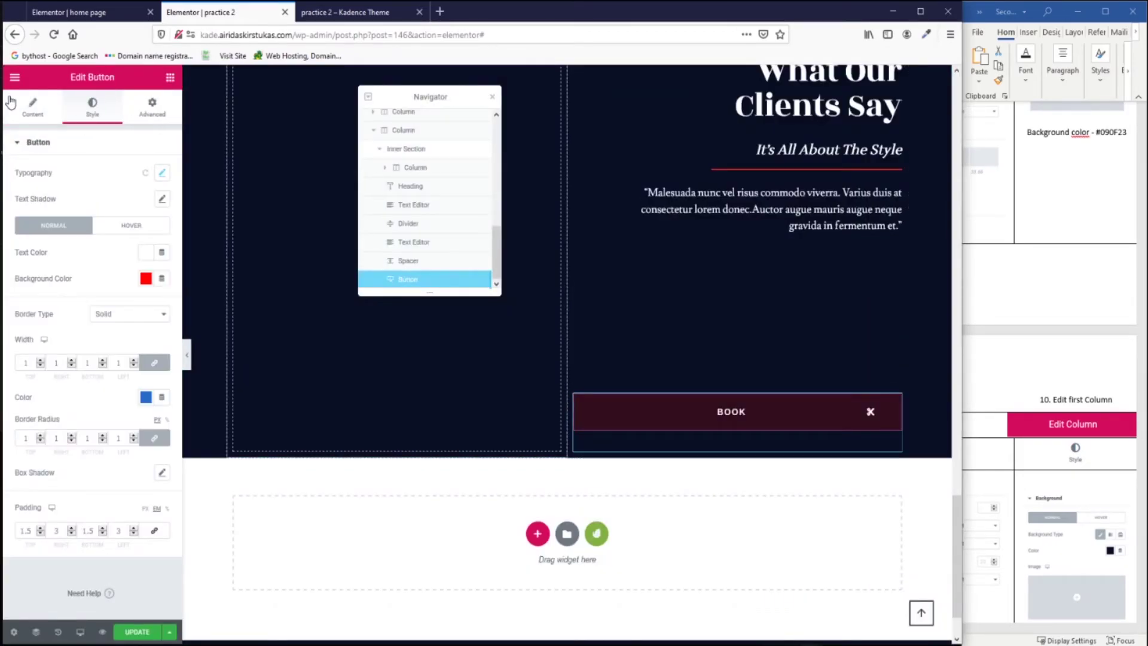
click(42, 111)
click(149, 267)
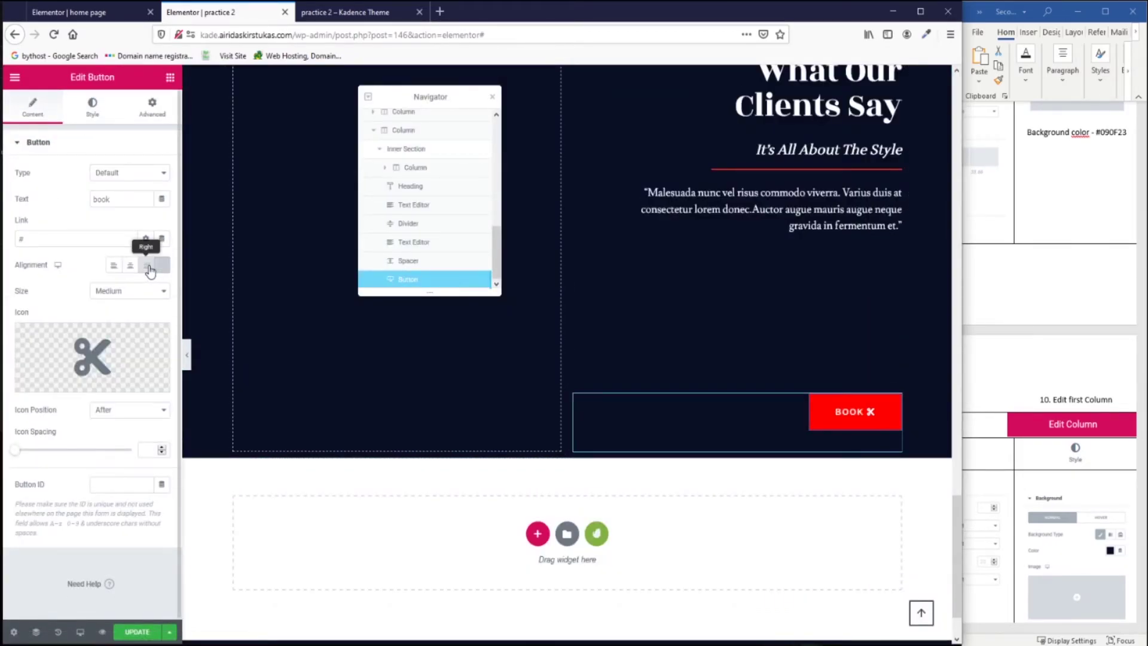
Copy the background color code of the Book Now button on the home page.
click(107, 12)
scroll(626, 262, down, 2)
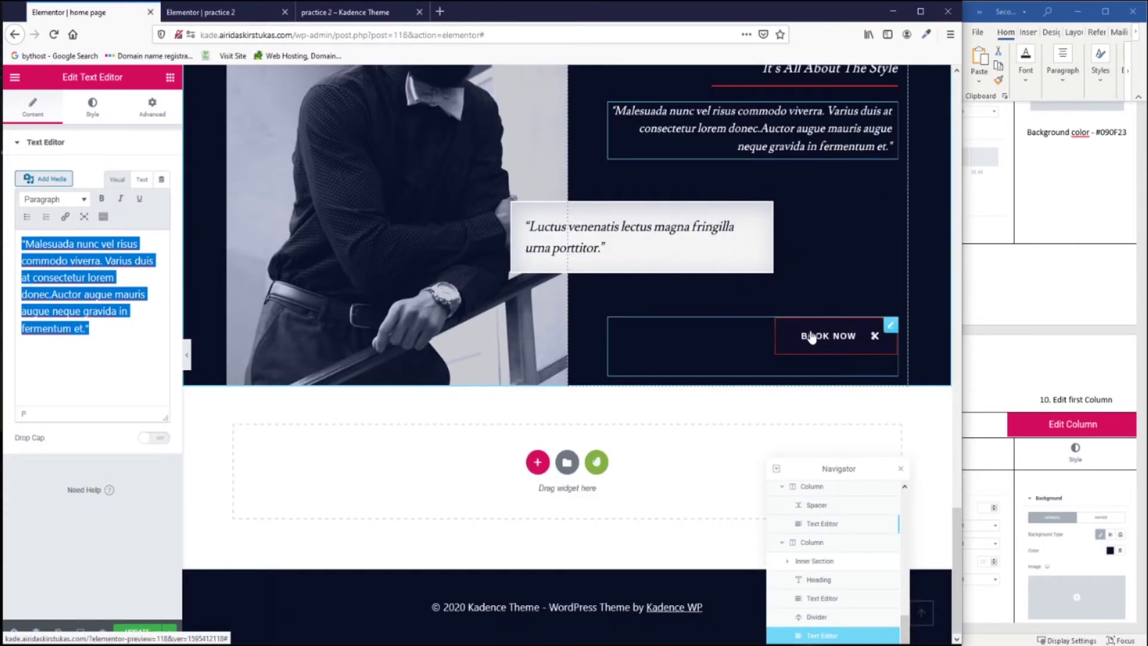
click(891, 326)
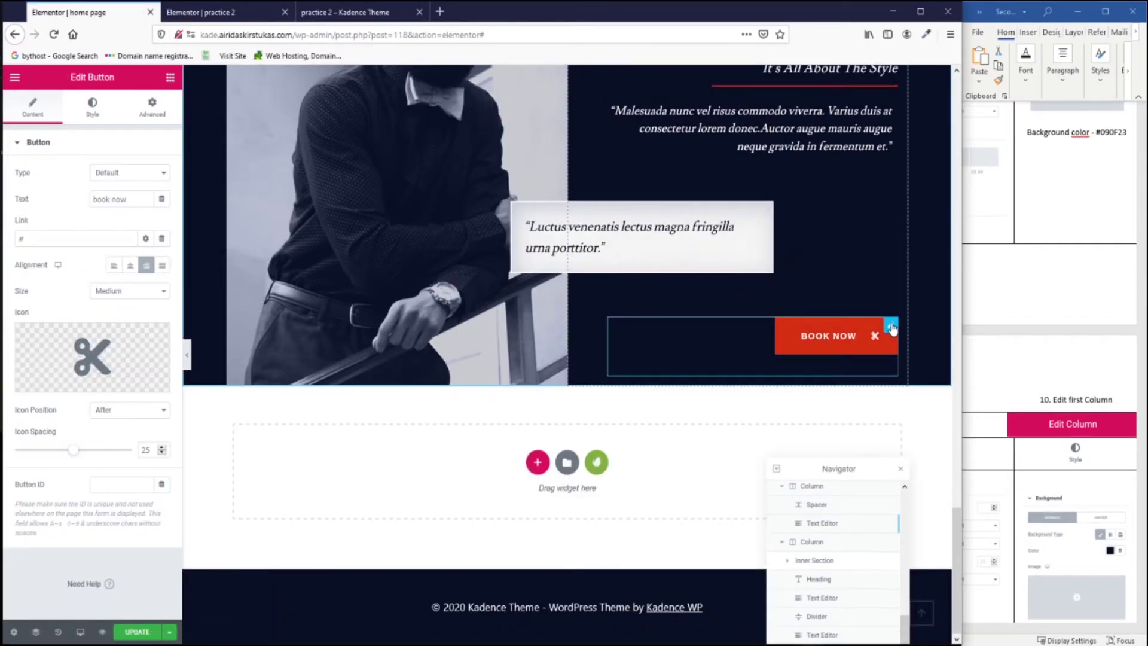
click(92, 107)
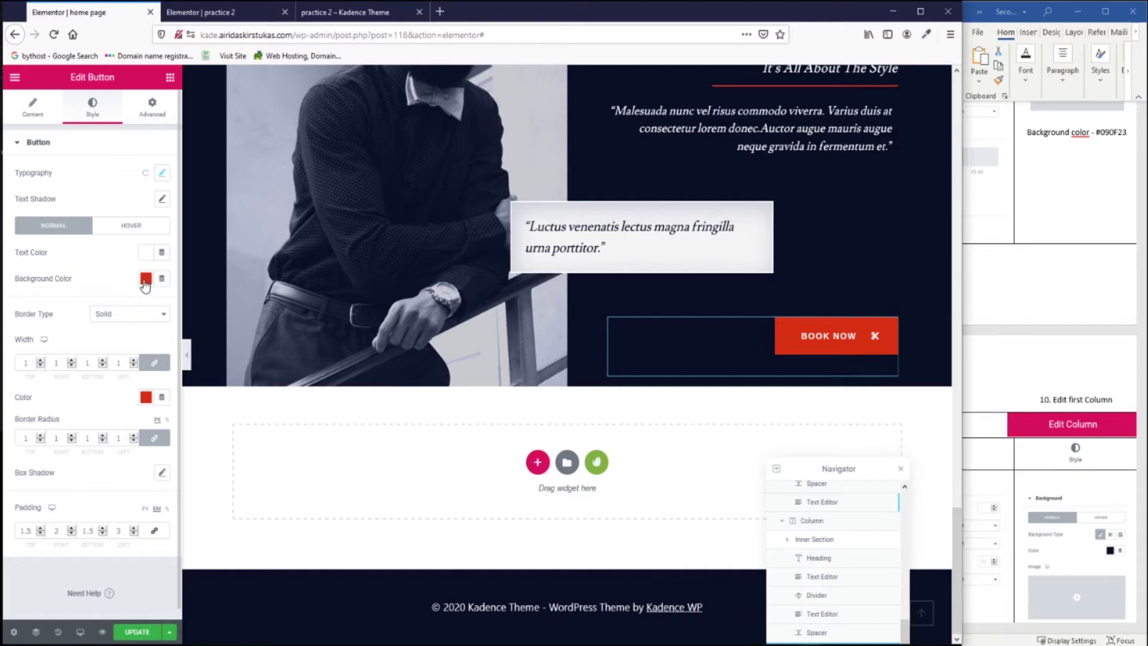
click(144, 279)
key(ctrl+c)
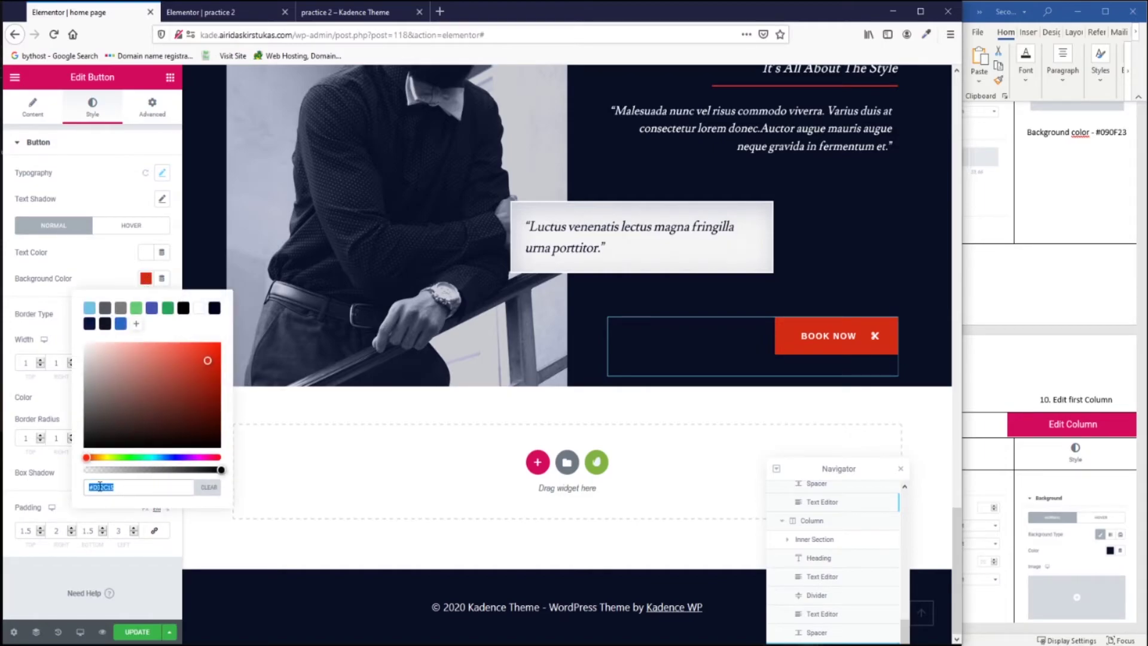
Apply the copied red as the background color of the practice page's Book button.
click(251, 13)
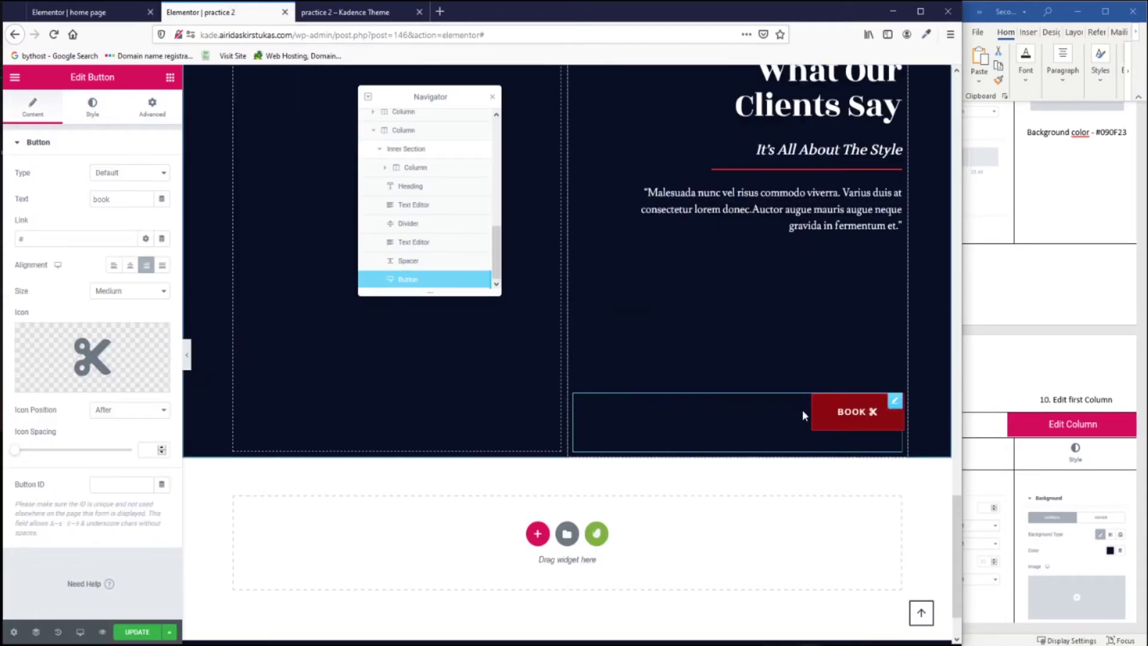
click(89, 108)
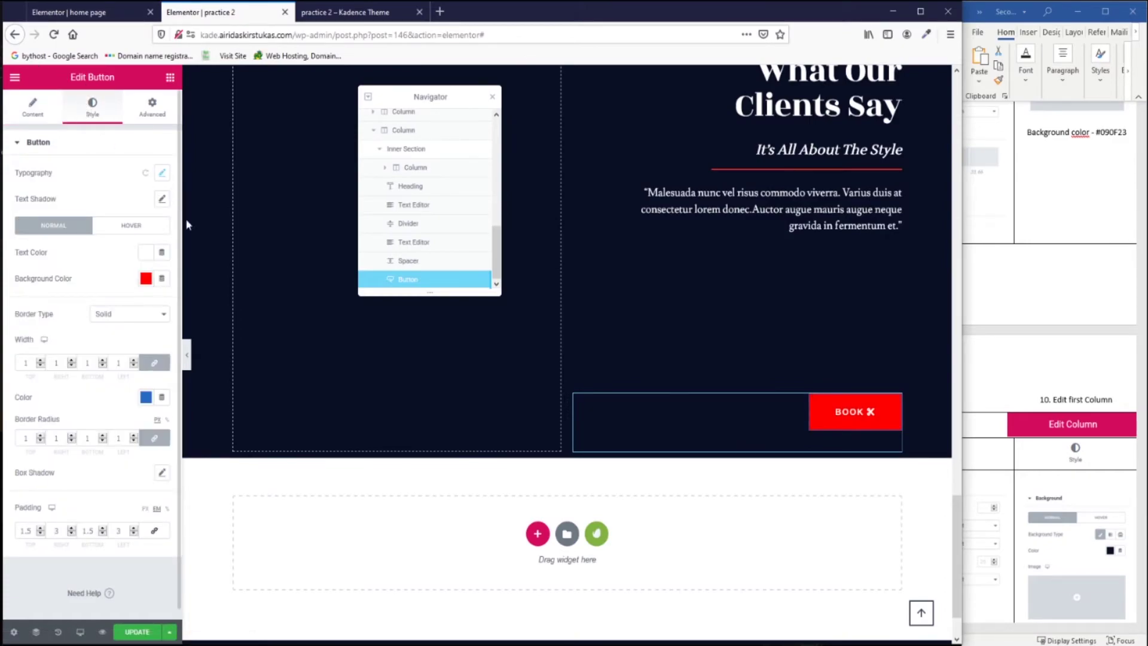
click(146, 279)
right_click(101, 488)
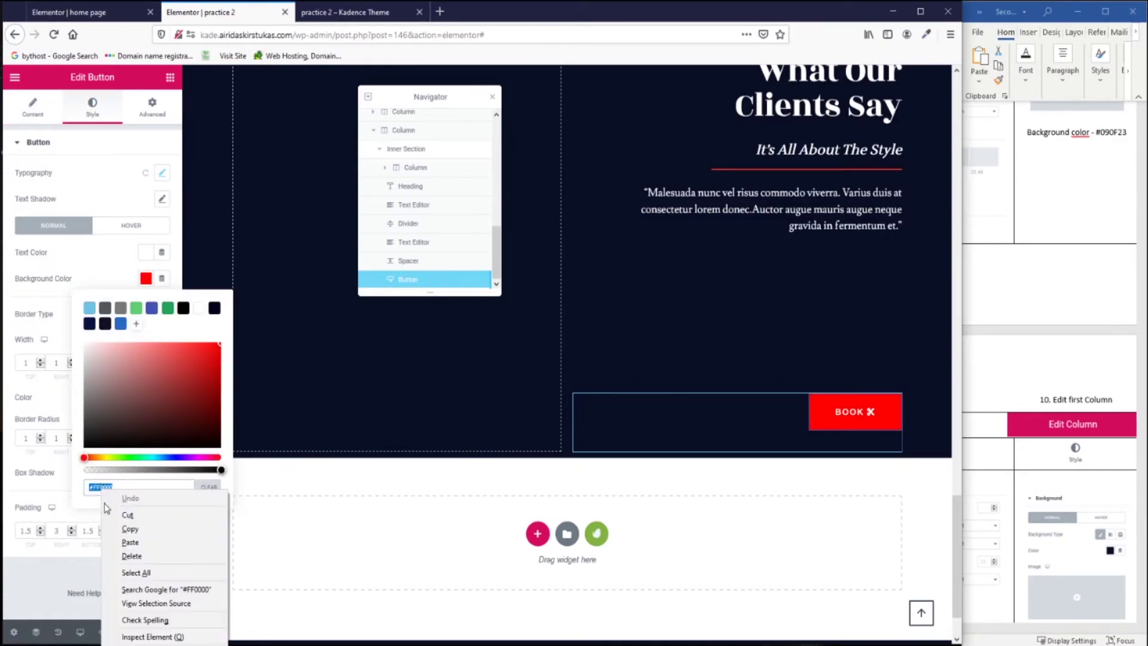
click(132, 545)
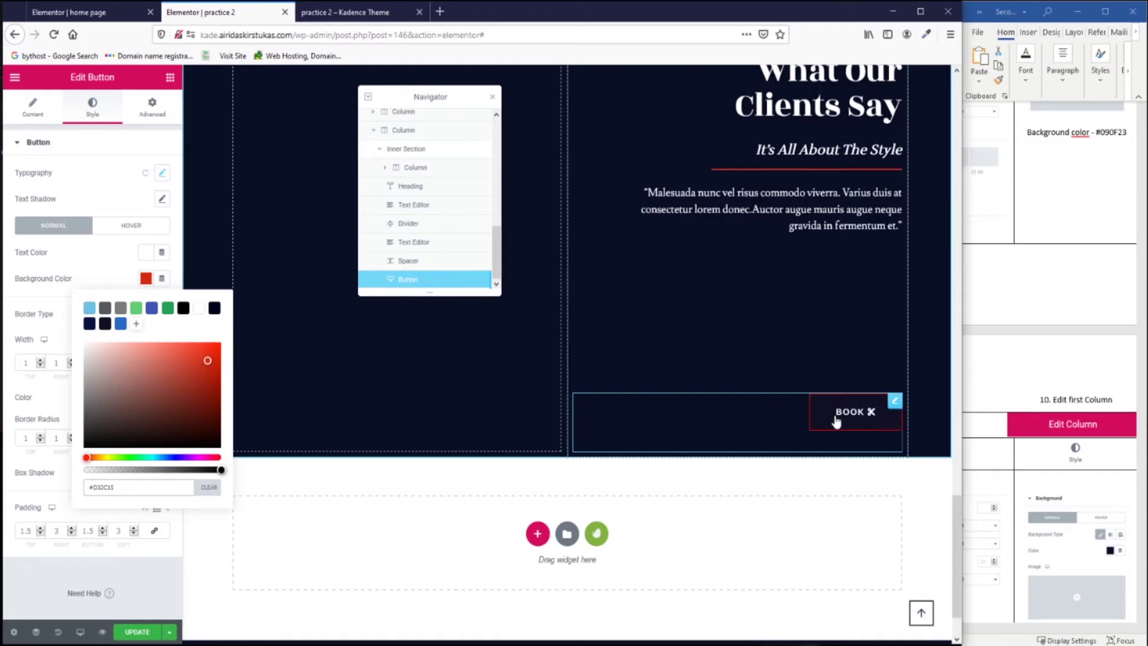
click(110, 265)
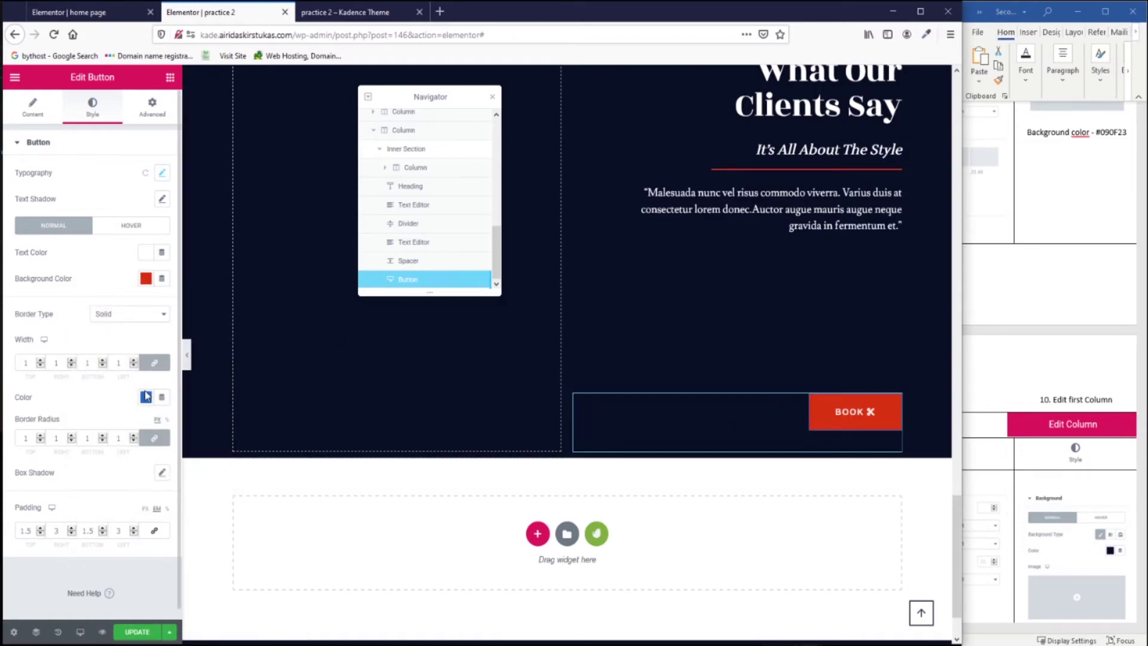
Set the Book button's border color to the same copied red.
right_click(145, 399)
click(146, 398)
right_click(95, 606)
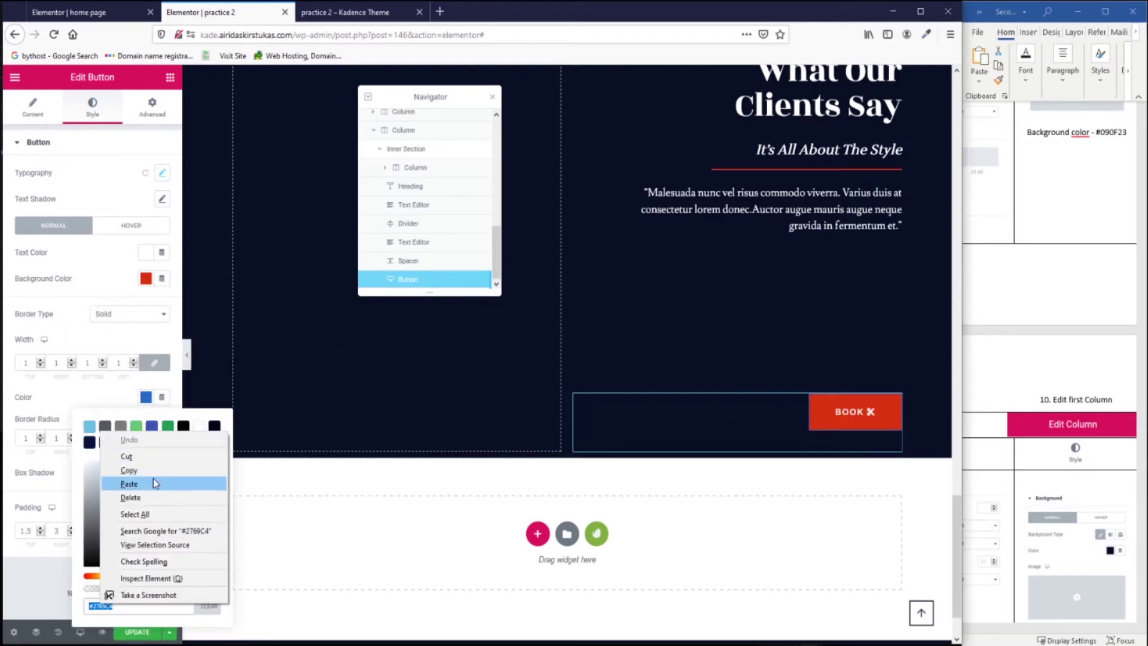
click(153, 479)
click(789, 364)
Set the Book button's hover border color to the copied red.
click(408, 279)
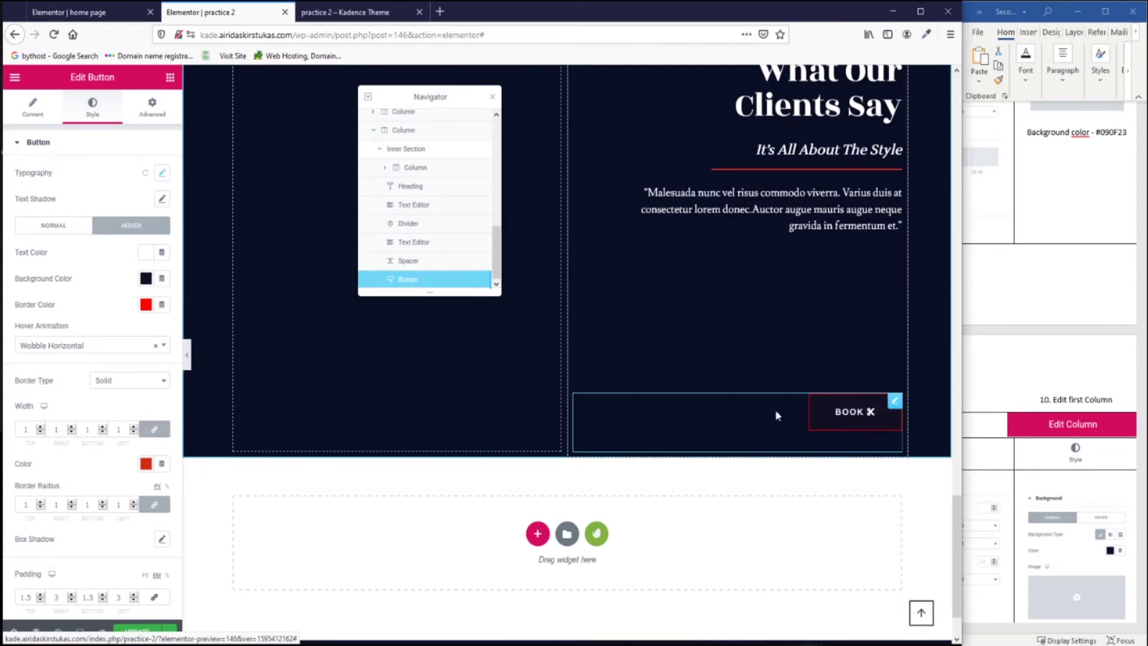
click(145, 304)
right_click(108, 507)
click(131, 387)
click(843, 427)
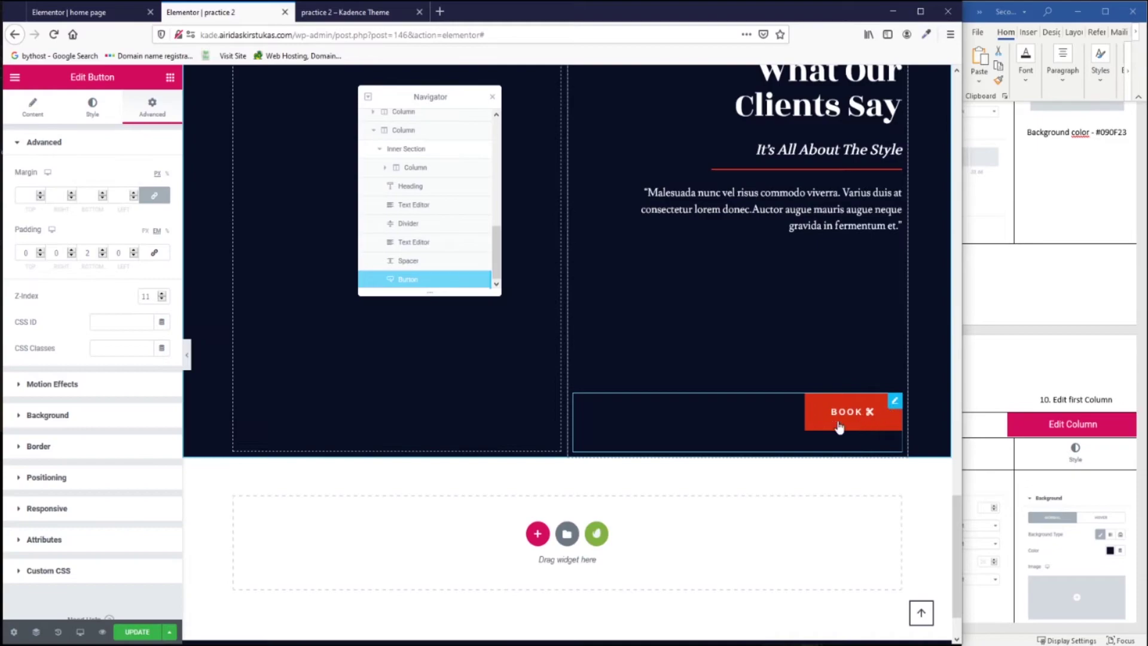
Set the Book button's padding to 1.5 em top and bottom and 4 em right and left, comparing it with the home page.
click(92, 107)
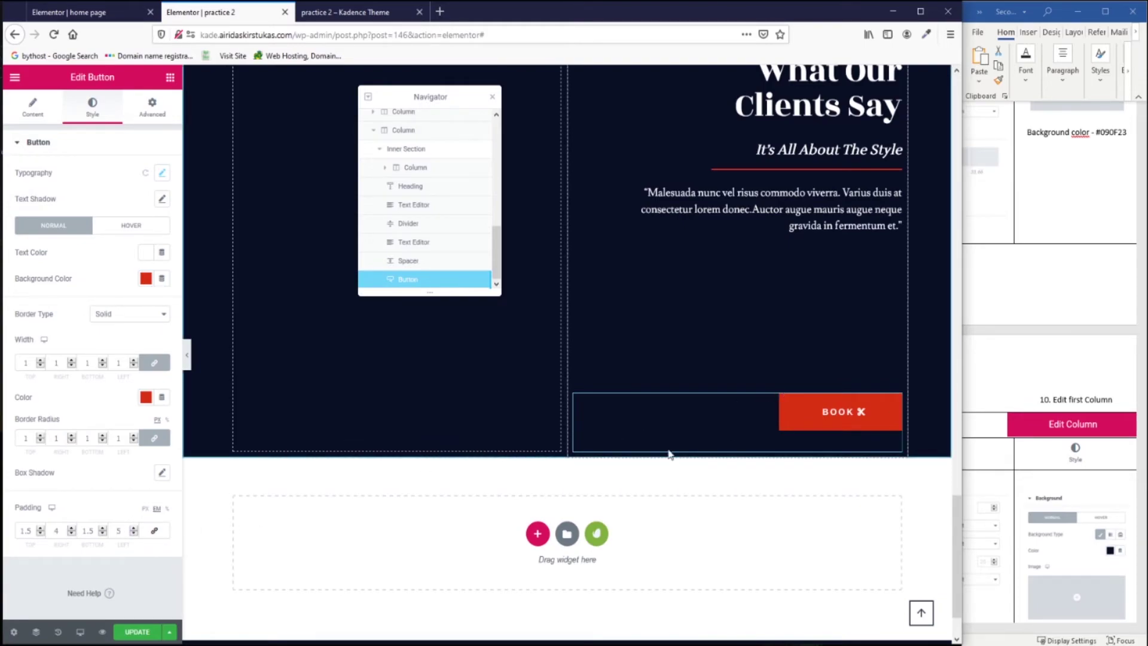
click(72, 528)
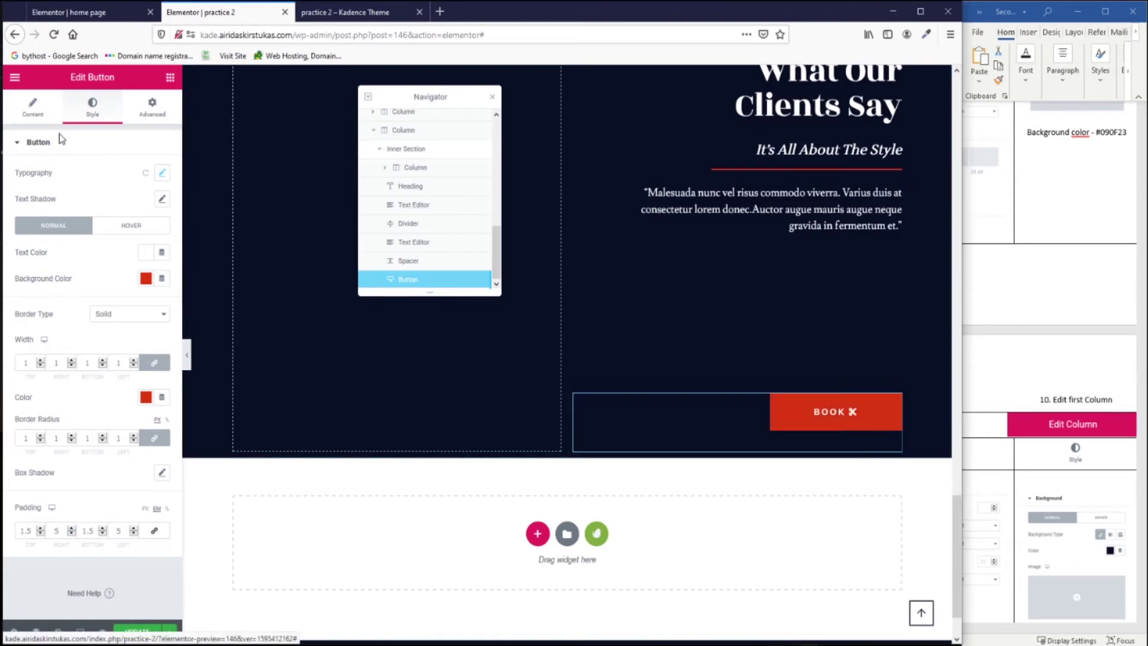
click(60, 17)
click(201, 12)
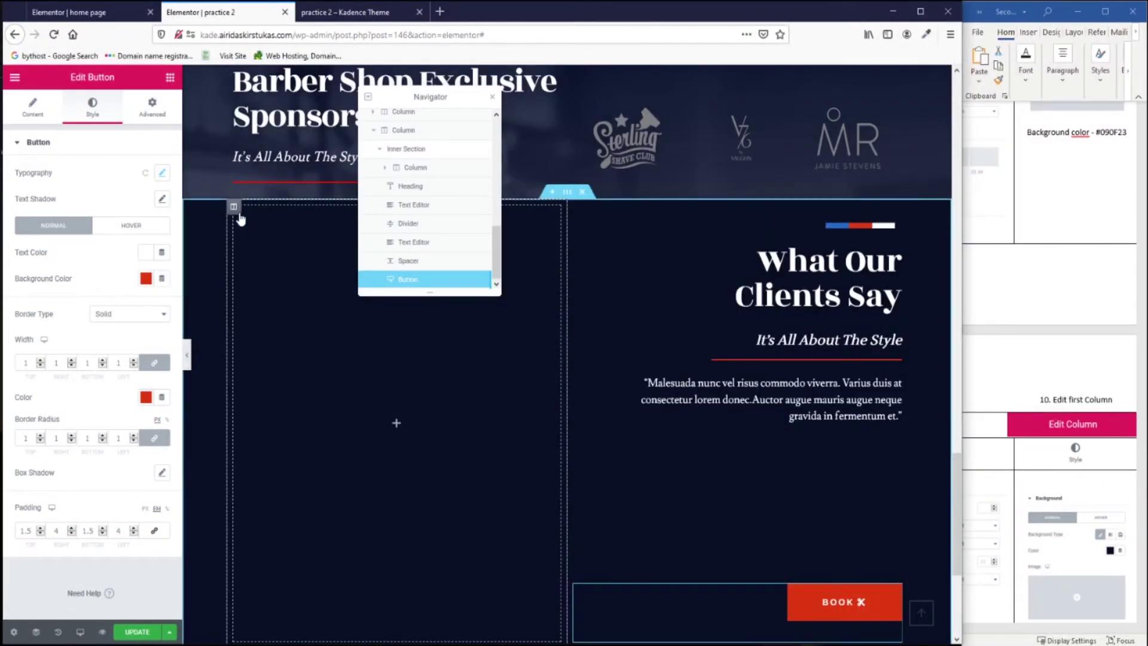
Give the empty column beside "What Our Clients Say" a classic background in #090F23, copied from the notes document.
click(234, 207)
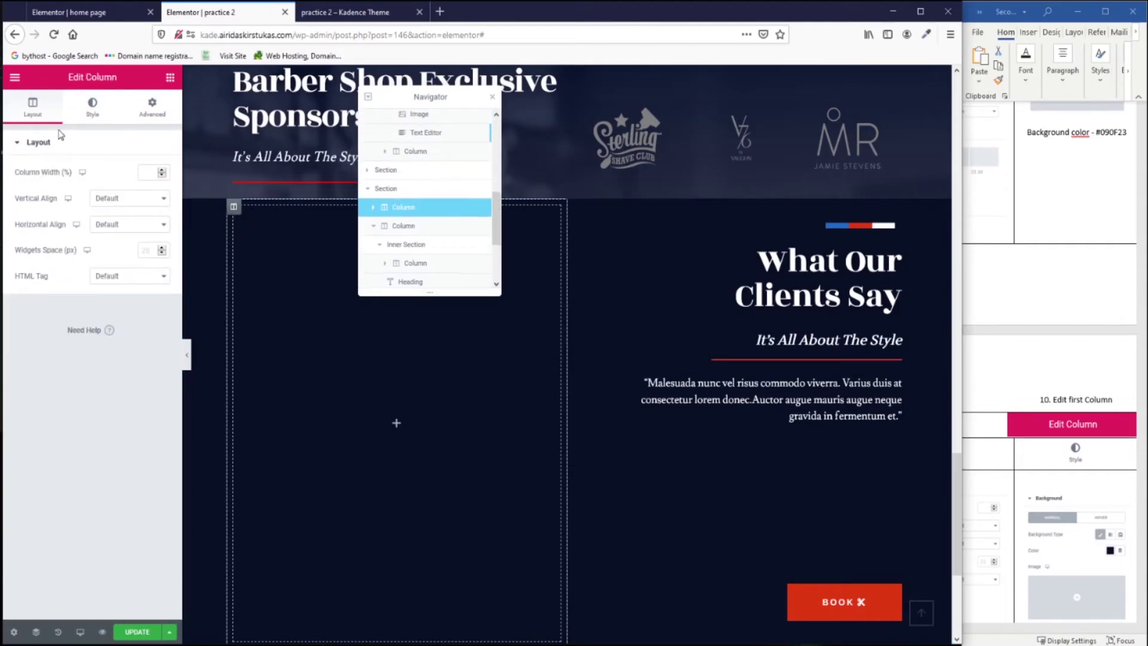
click(93, 108)
drag(431, 97, 749, 113)
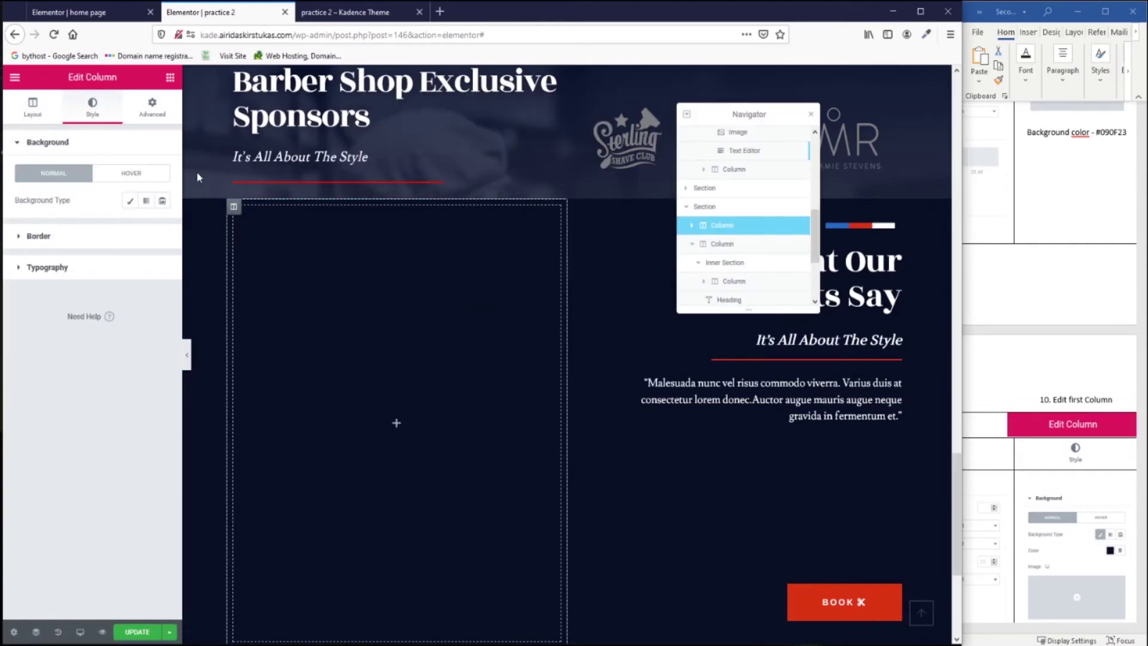
click(129, 201)
click(1056, 545)
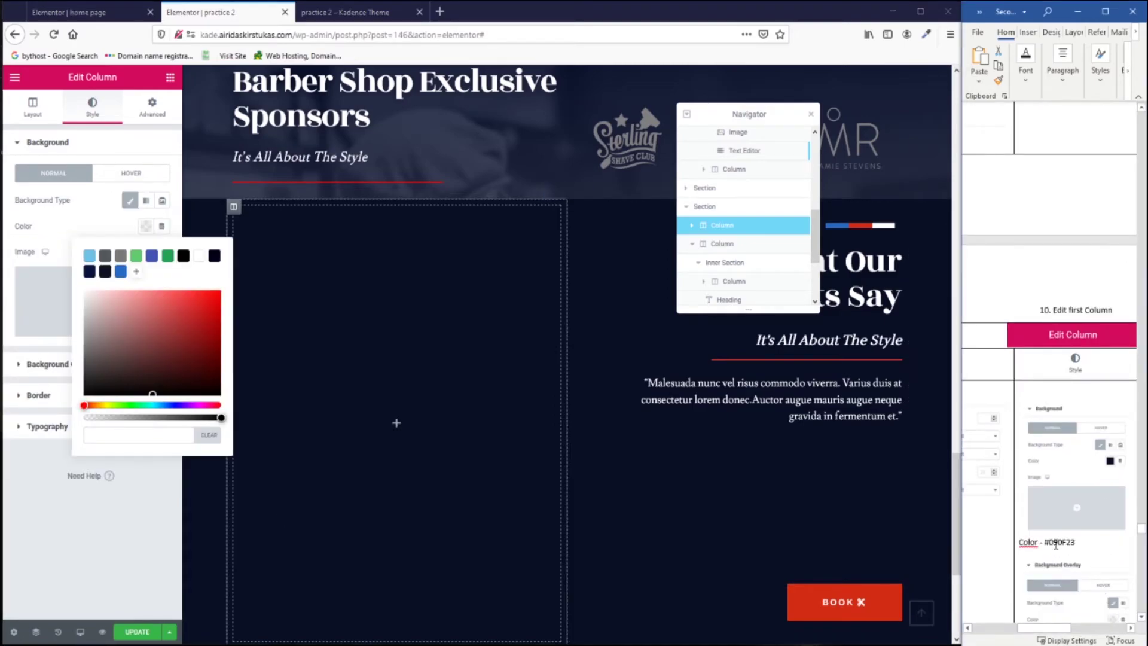
key(ctrl+c)
click(122, 435)
key(ctrl+v)
click(118, 529)
Add a classic background overlay to the empty column using the photo of the bearded man in a dark sweater.
click(20, 366)
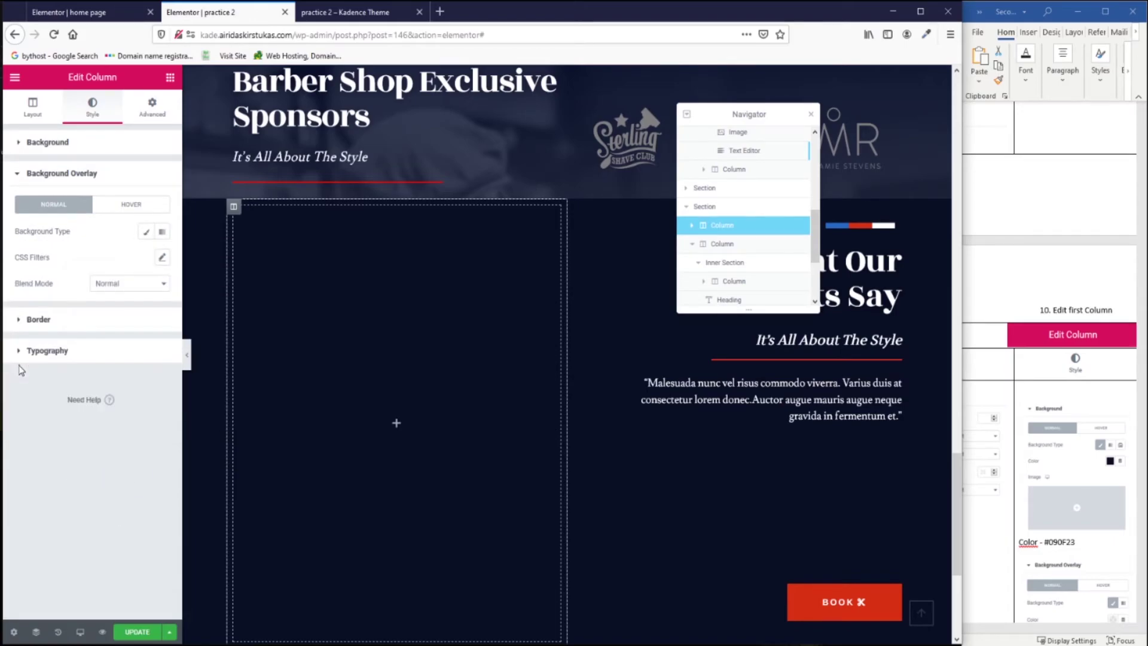
click(146, 232)
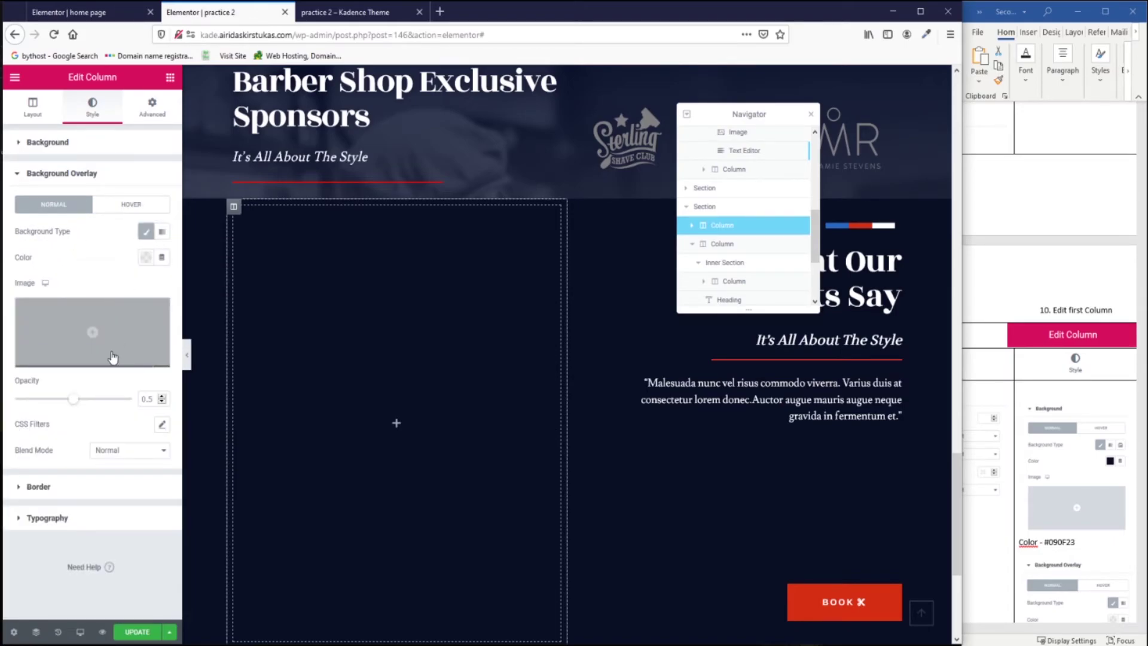
click(102, 338)
click(241, 424)
click(905, 608)
Set the overlay image to Center Center position, Scroll attachment, No-repeat, Cover size, 0.76 opacity and Luminosity blend mode.
click(129, 384)
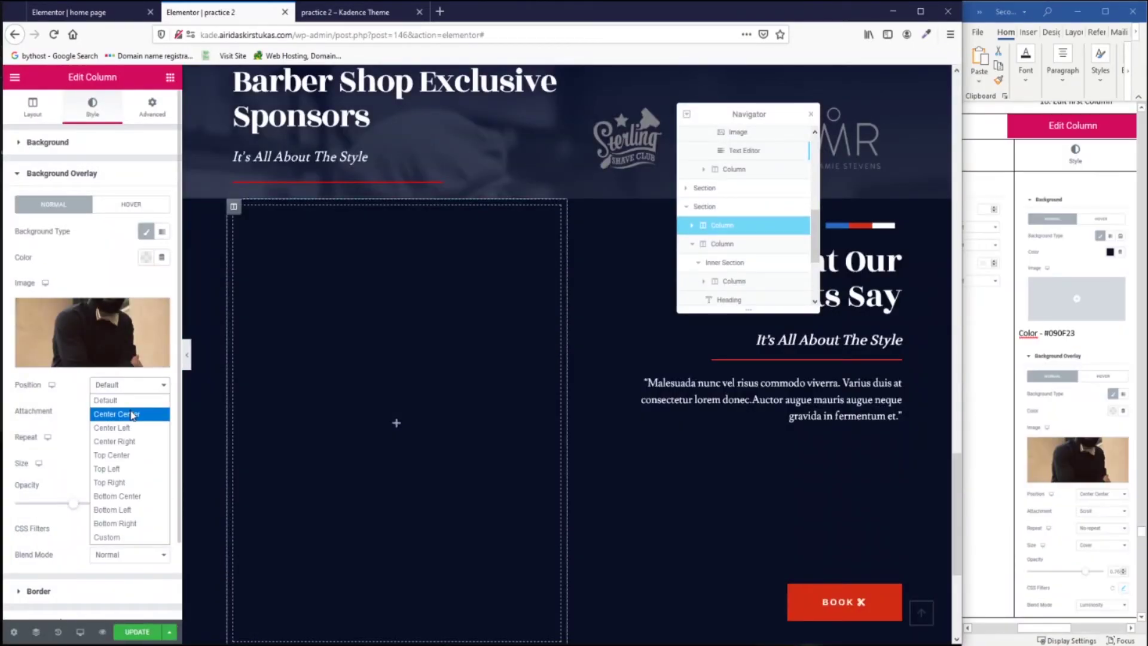
click(133, 414)
click(127, 411)
click(123, 436)
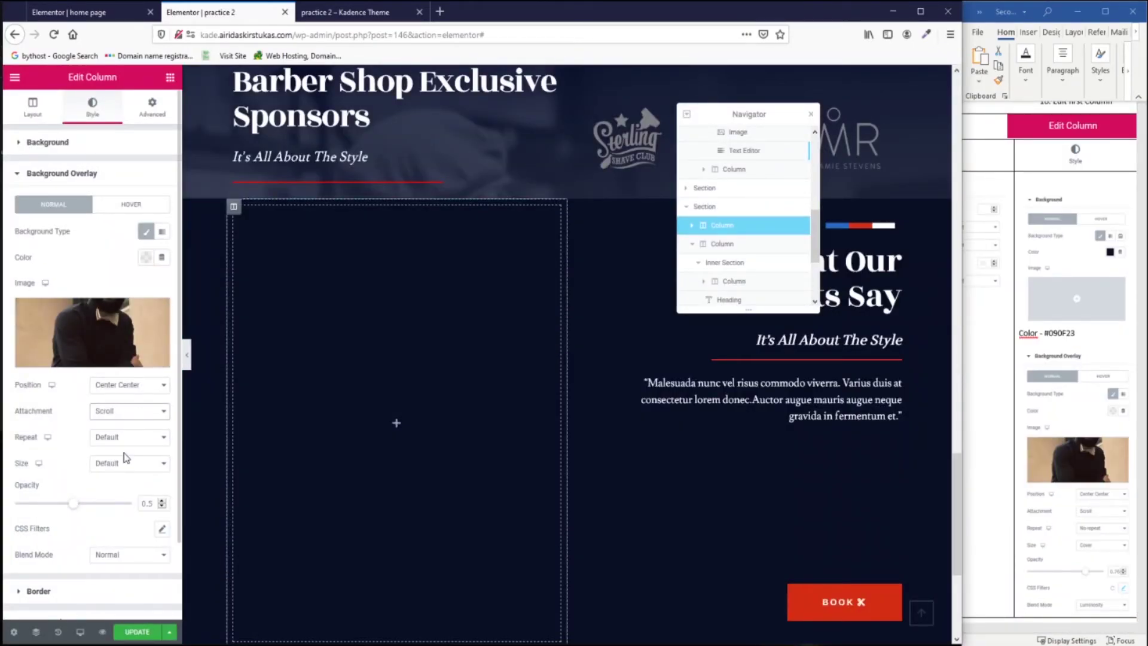
click(132, 437)
click(126, 466)
click(128, 464)
click(128, 496)
click(120, 558)
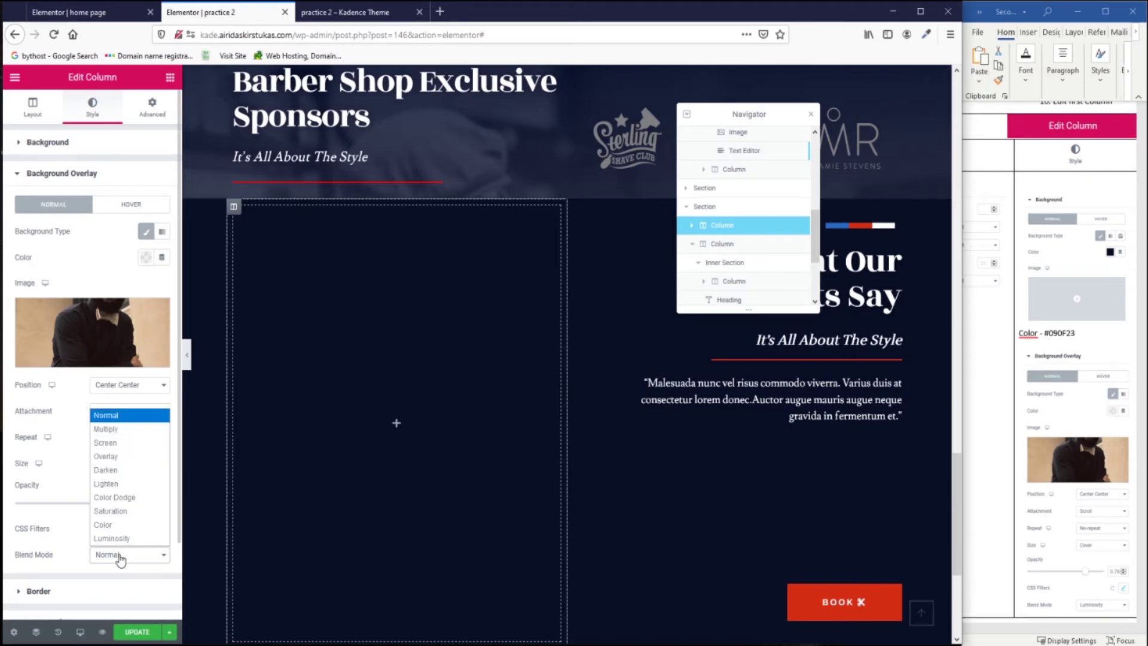
click(123, 540)
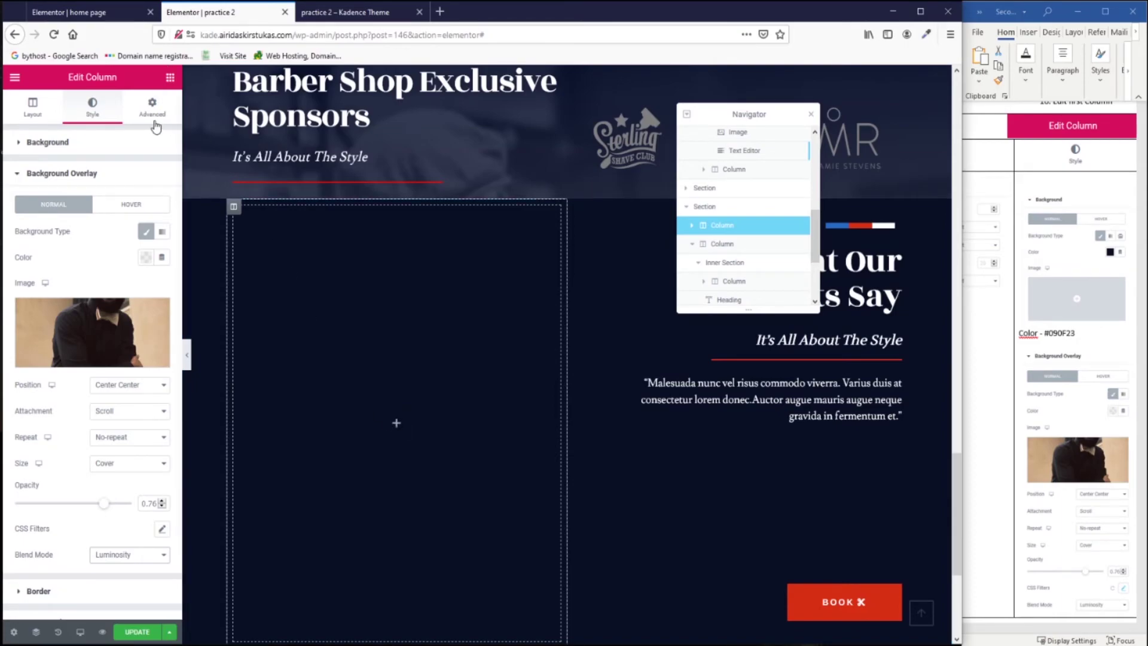
Add a Spacer to the photo column and set its space to about 119 px.
click(170, 78)
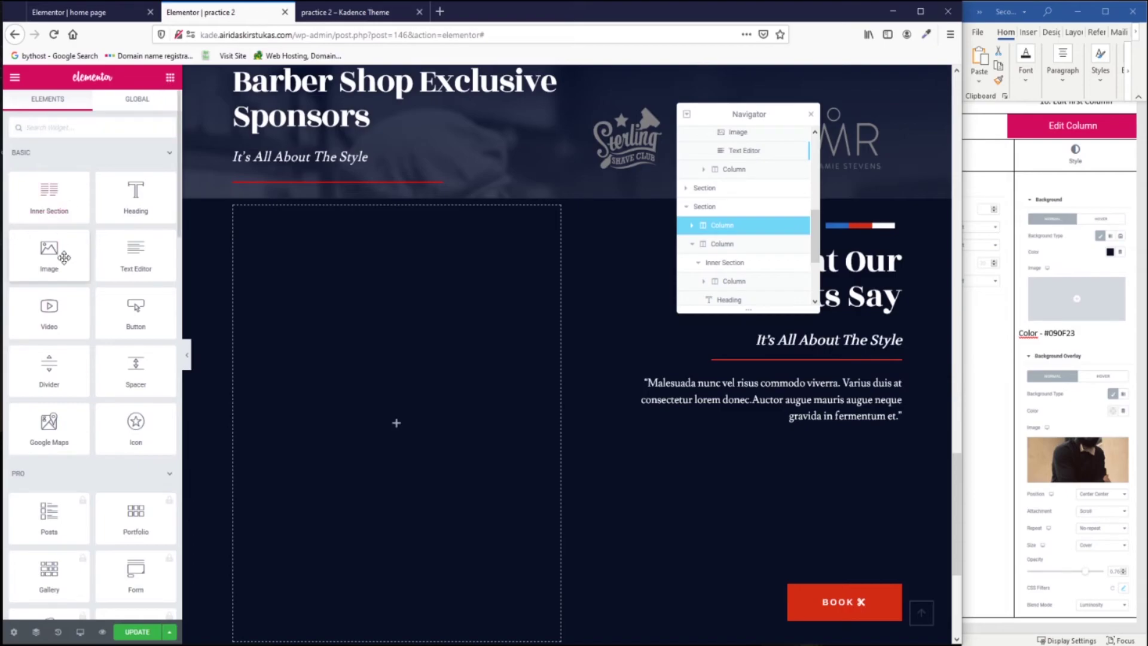
drag(135, 376, 401, 429)
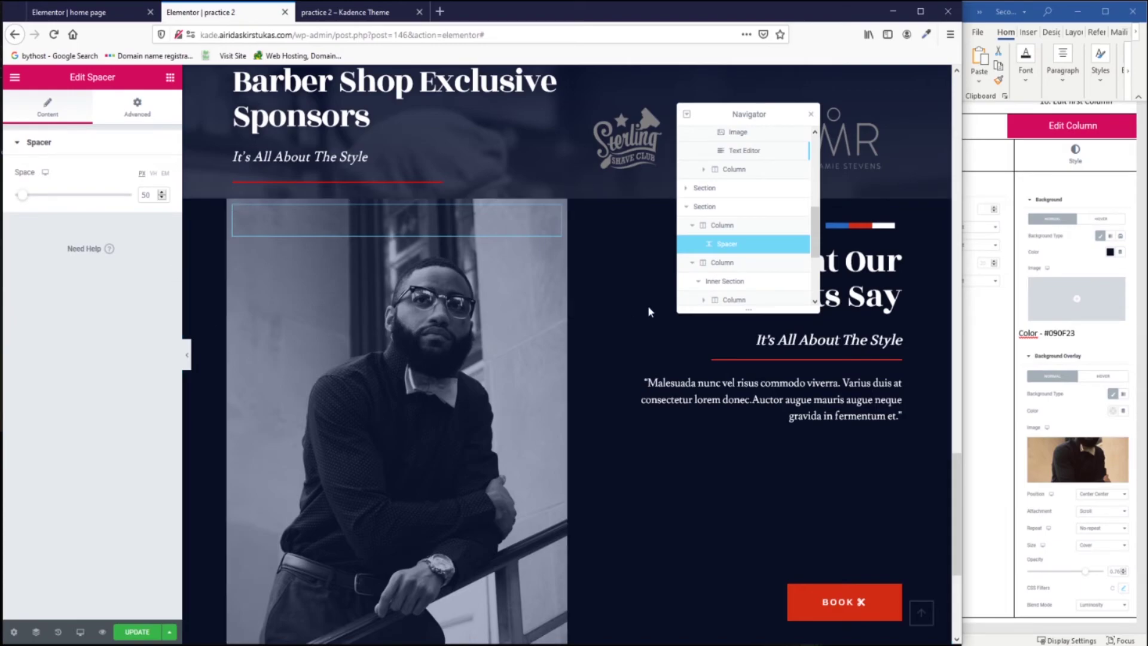
scroll(618, 341, down, 3)
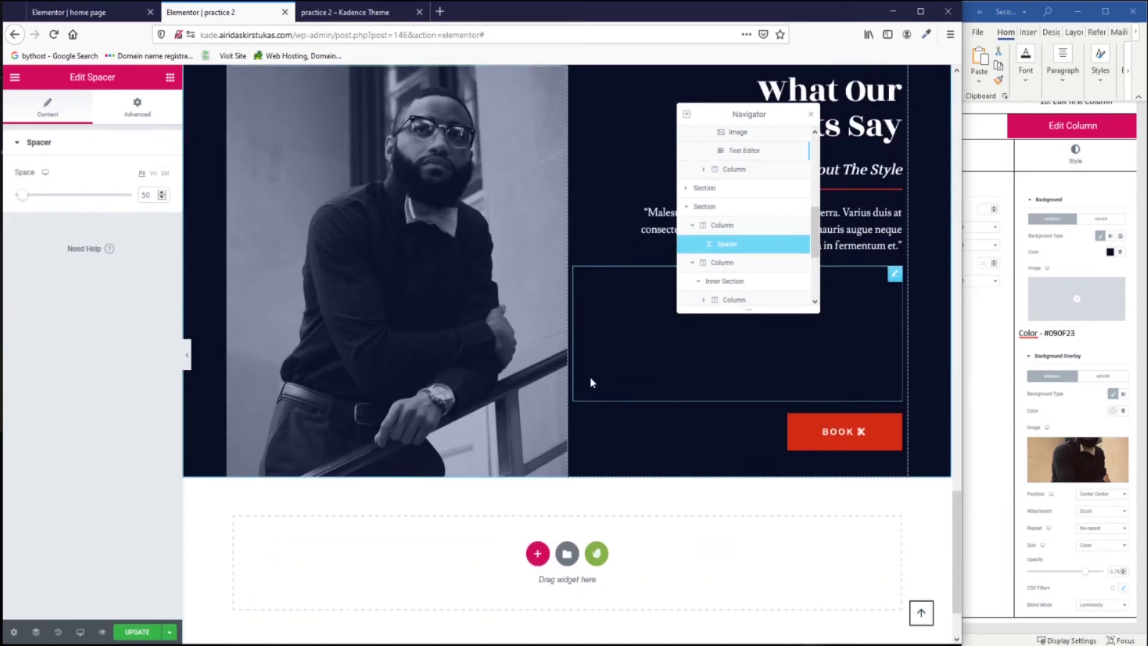
scroll(590, 383, up, 2)
drag(24, 196, 39, 202)
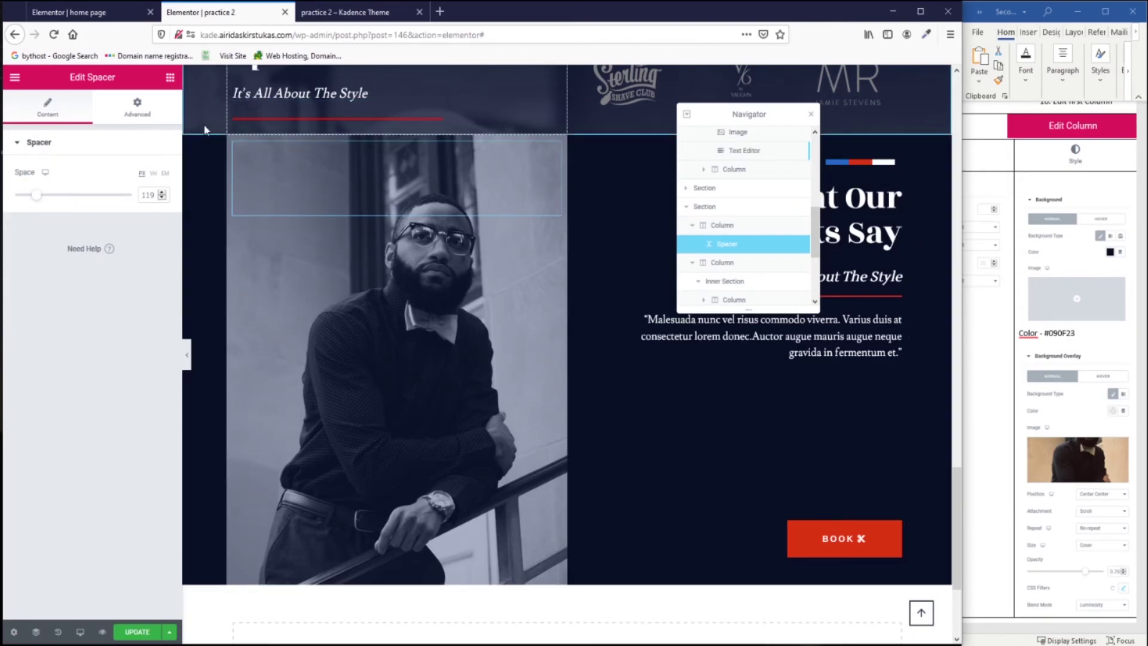
Unlink the photo column's margins, switch them to percent and set the top margin to -9 so it overlaps the sponsors section.
click(233, 144)
click(152, 111)
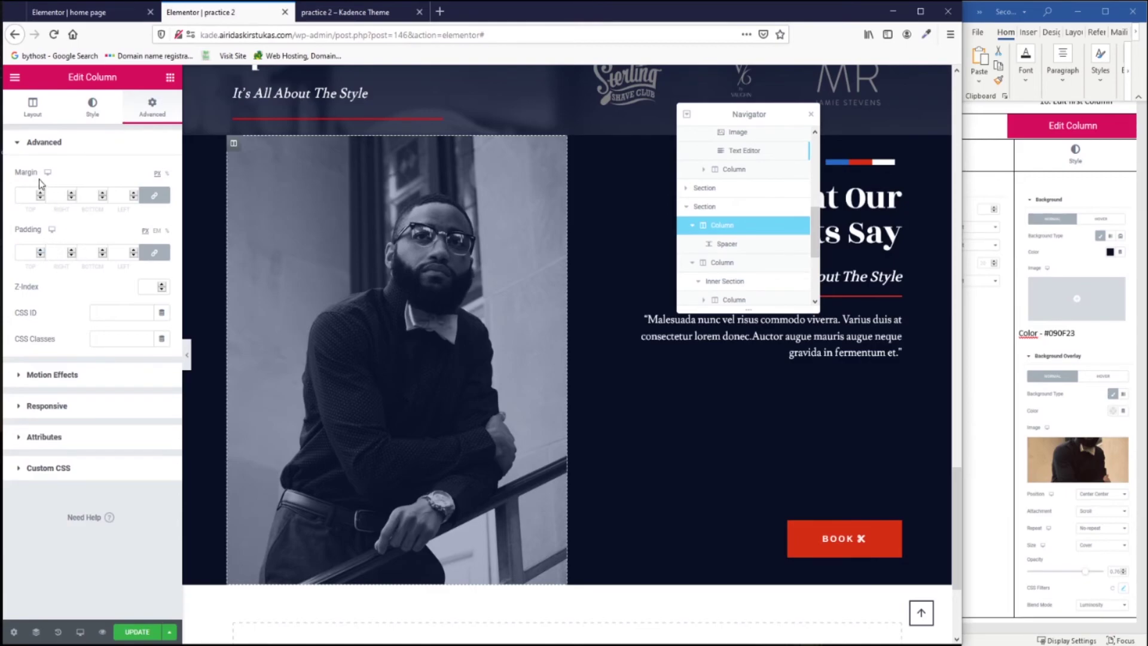
click(154, 195)
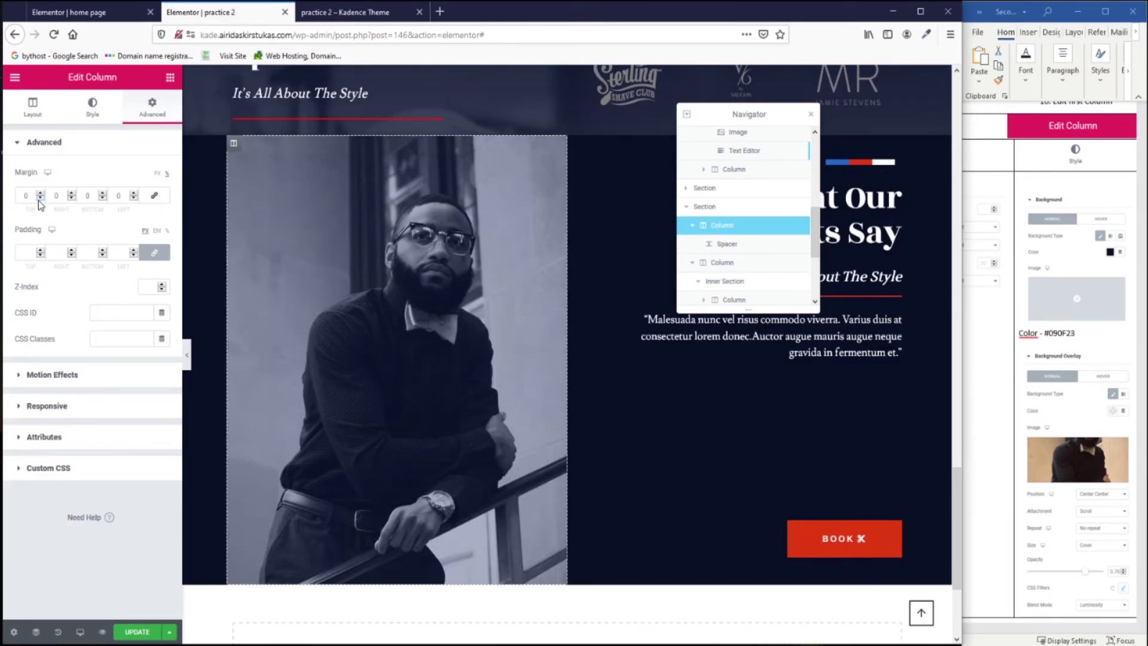
click(40, 198)
click(39, 198)
click(39, 198)
click(39, 198)
click(40, 198)
click(39, 198)
click(39, 197)
click(40, 198)
click(40, 198)
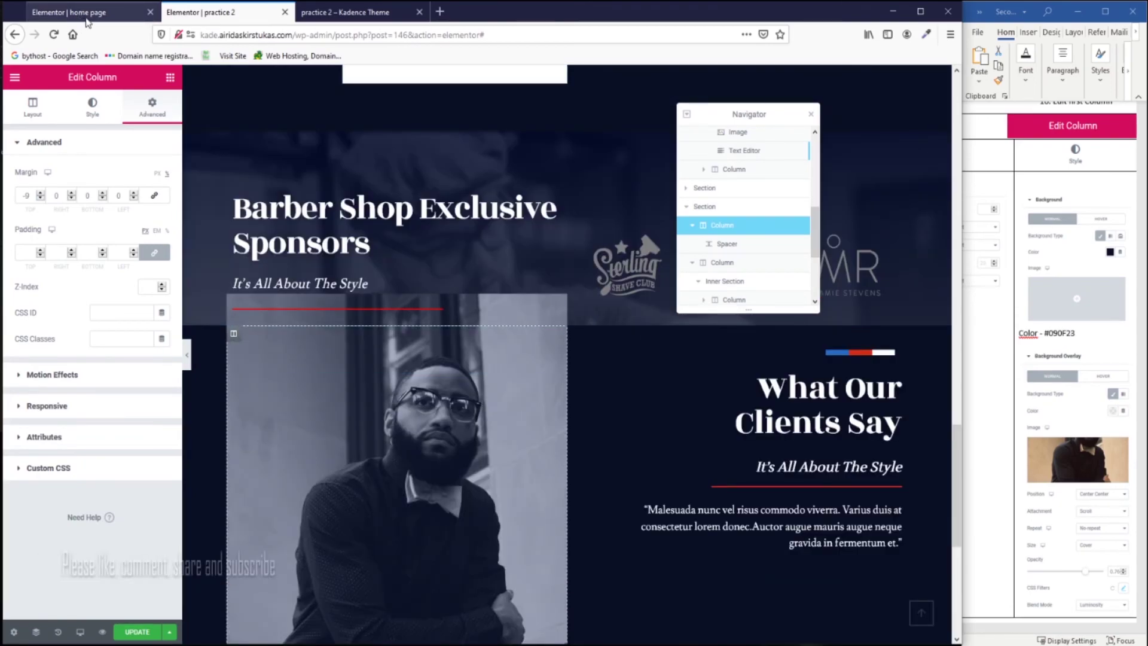
Check the clients section on the home page and copy the quote text box below the practice page's first Pricing button.
click(87, 22)
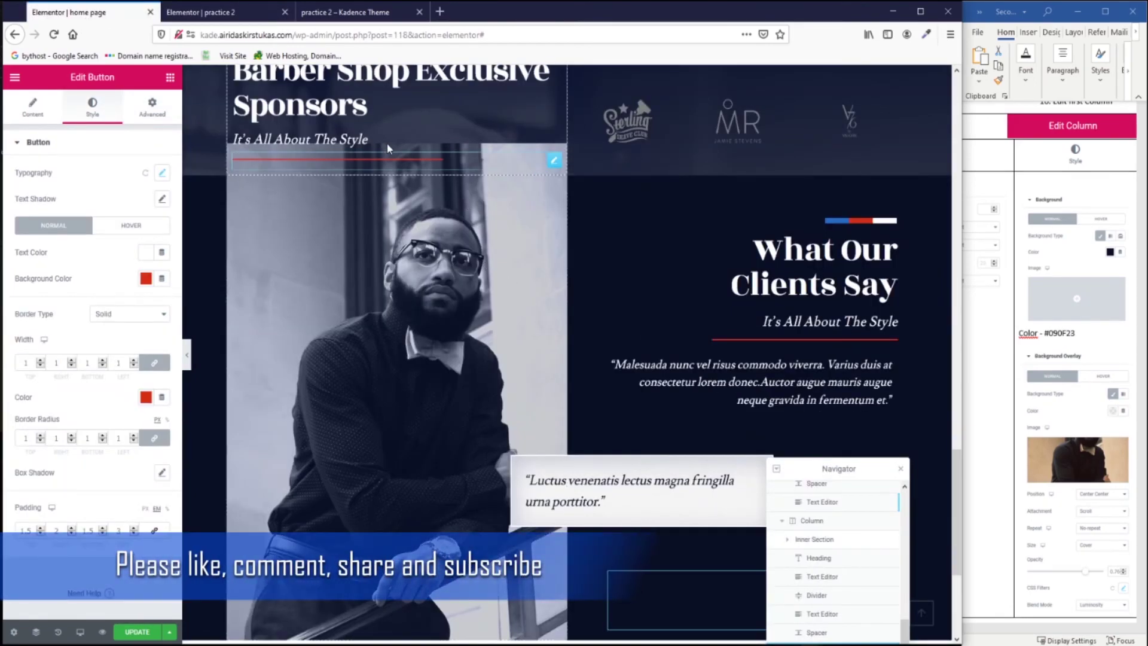
scroll(385, 146, up, 3)
scroll(385, 150, down, 4)
scroll(385, 155, down, 1)
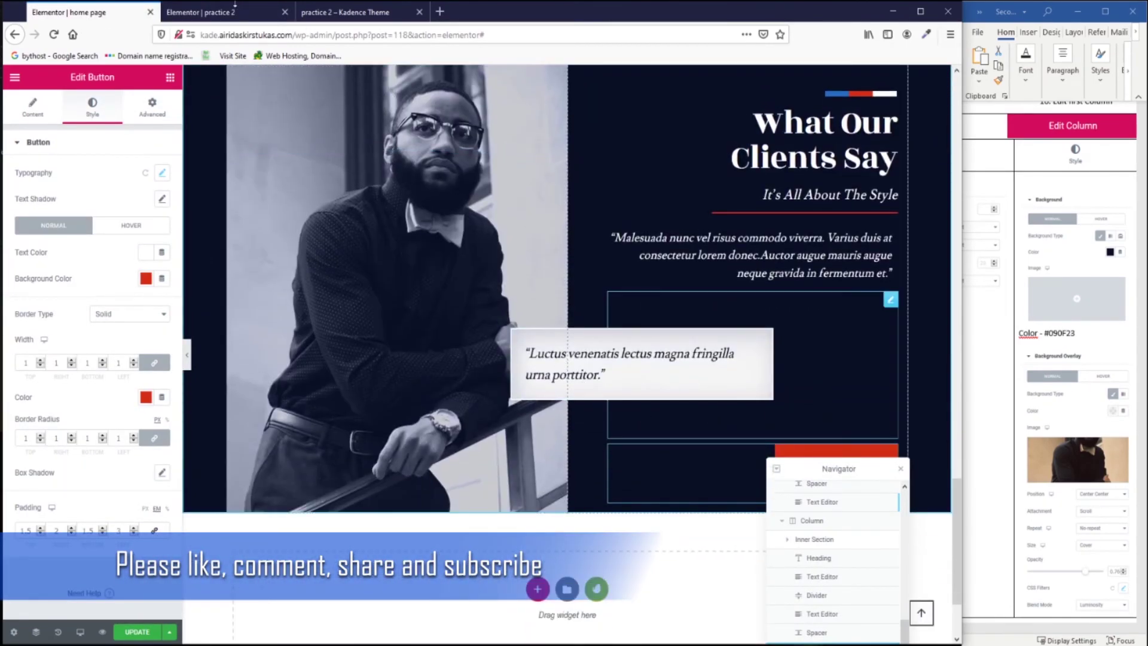
click(228, 12)
scroll(597, 456, up, 8)
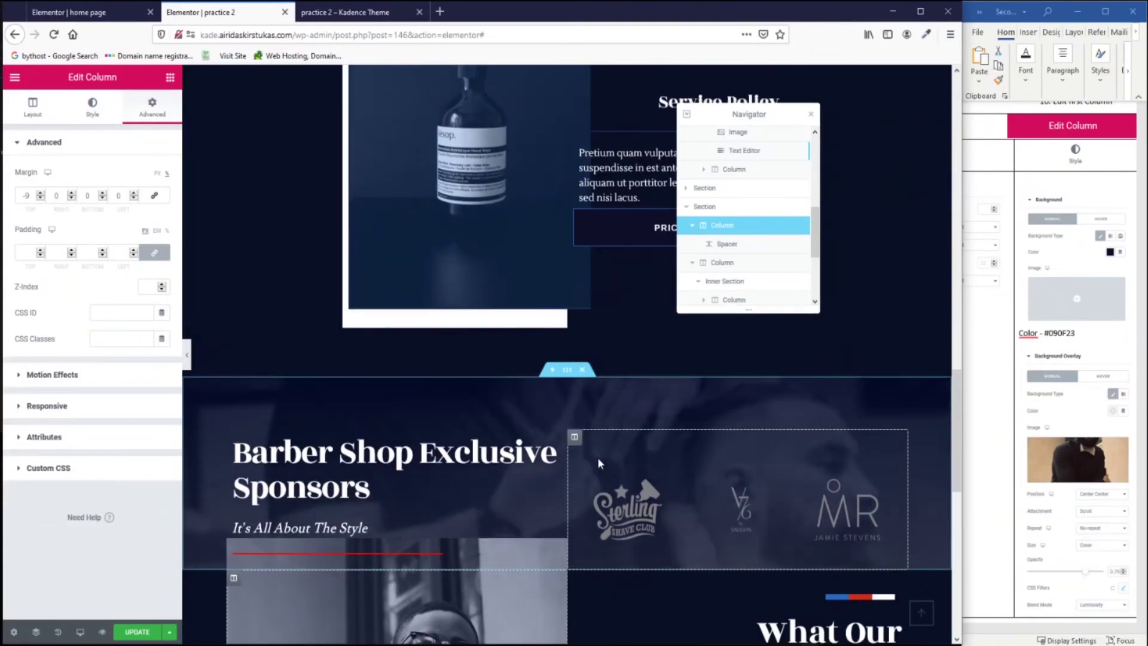
scroll(564, 421, up, 4)
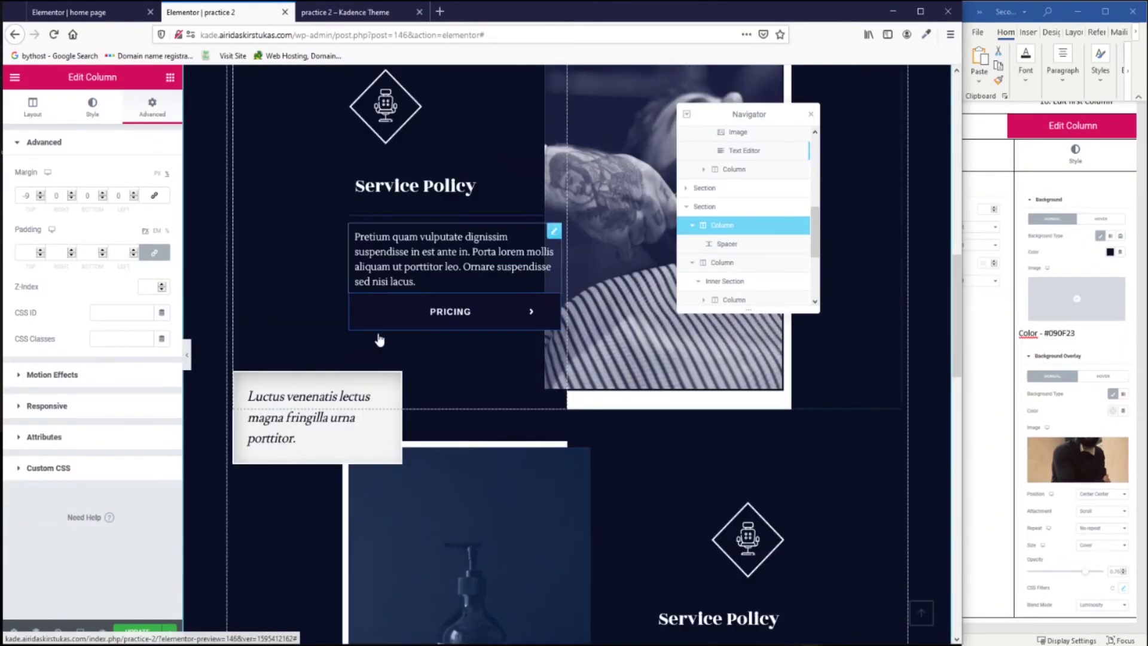
click(395, 380)
right_click(395, 380)
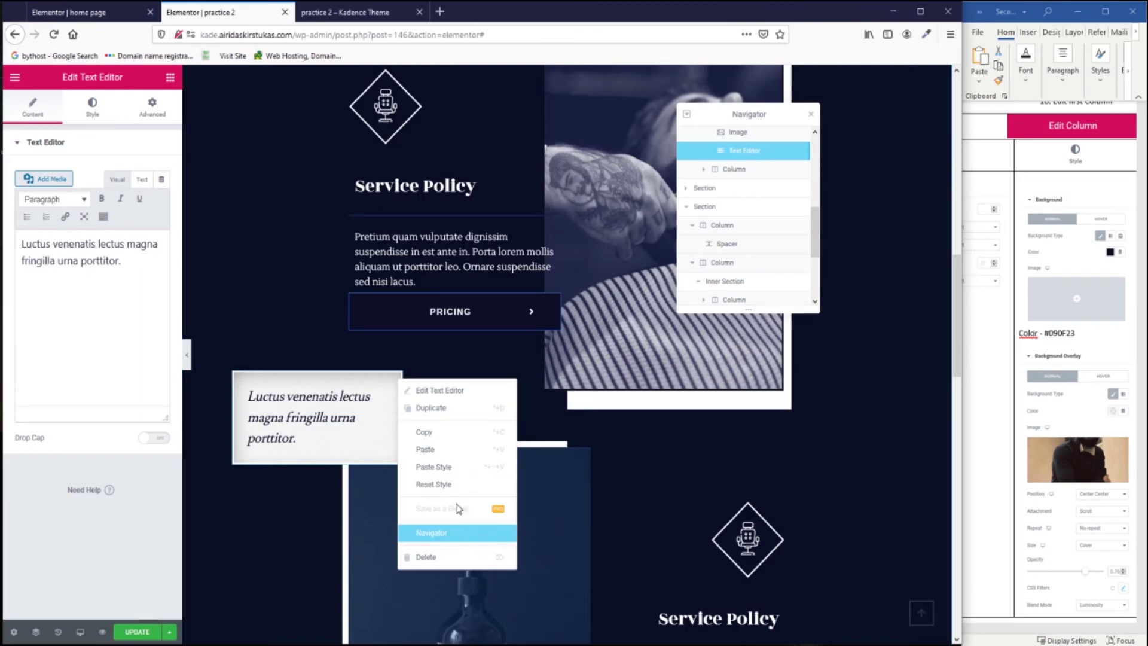
click(438, 438)
Paste the copied quote text box into the bearded man's photo column, below its spacer.
scroll(549, 400, down, 10)
scroll(549, 400, down, 5)
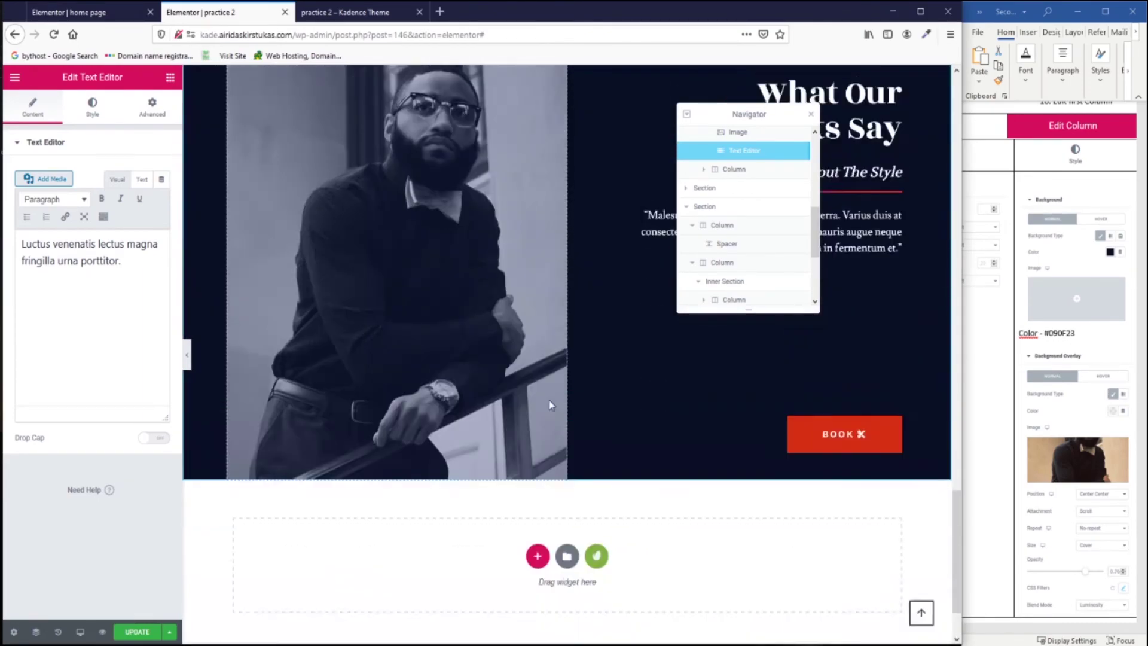
scroll(549, 400, up, 3)
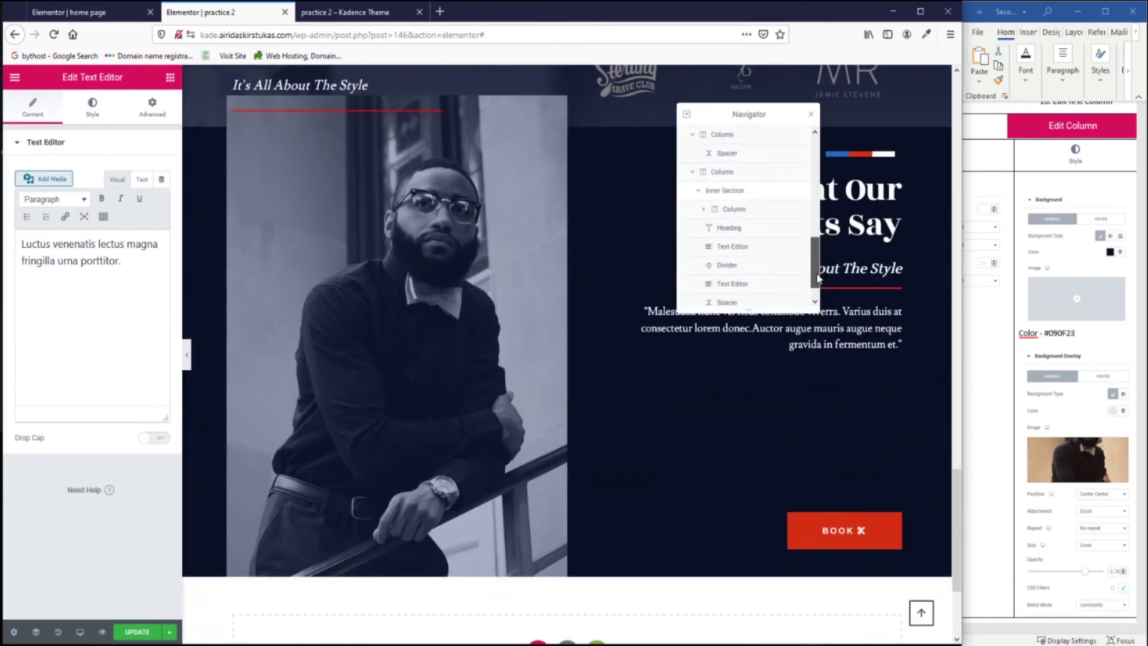
click(427, 166)
right_click(385, 191)
click(413, 282)
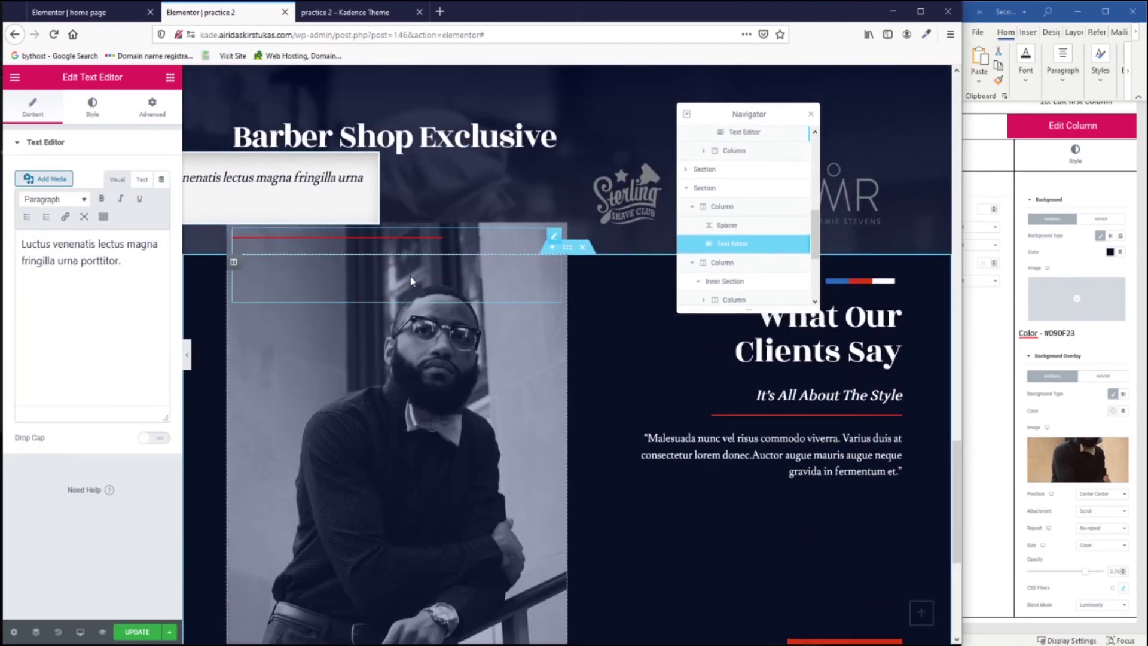
Replace the pasted box's text with the home page's quoted version, "Luctus venenatis lectus magna fringilla urna porttitor.".
click(108, 13)
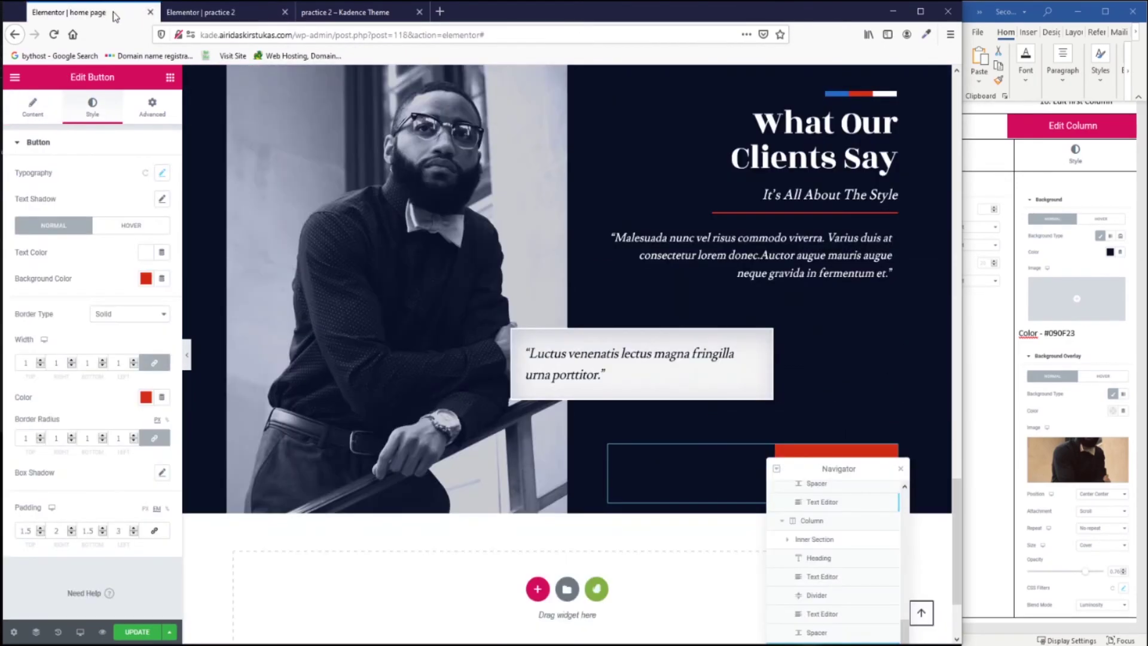
click(631, 375)
drag(124, 261, 23, 242)
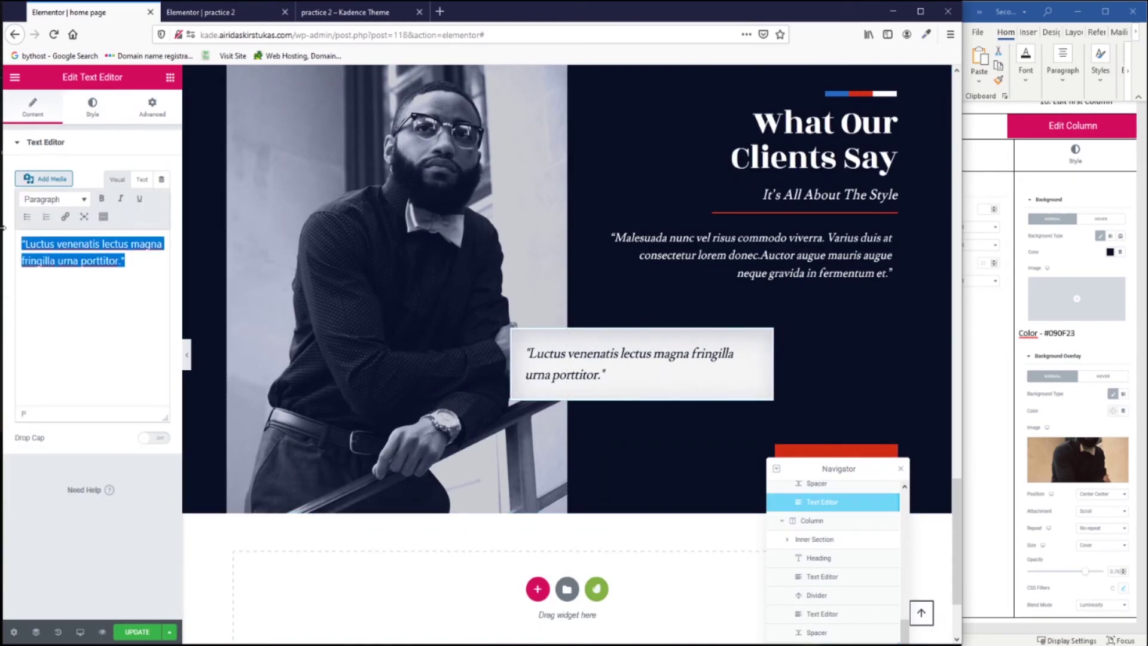
key(ctrl+Tab)
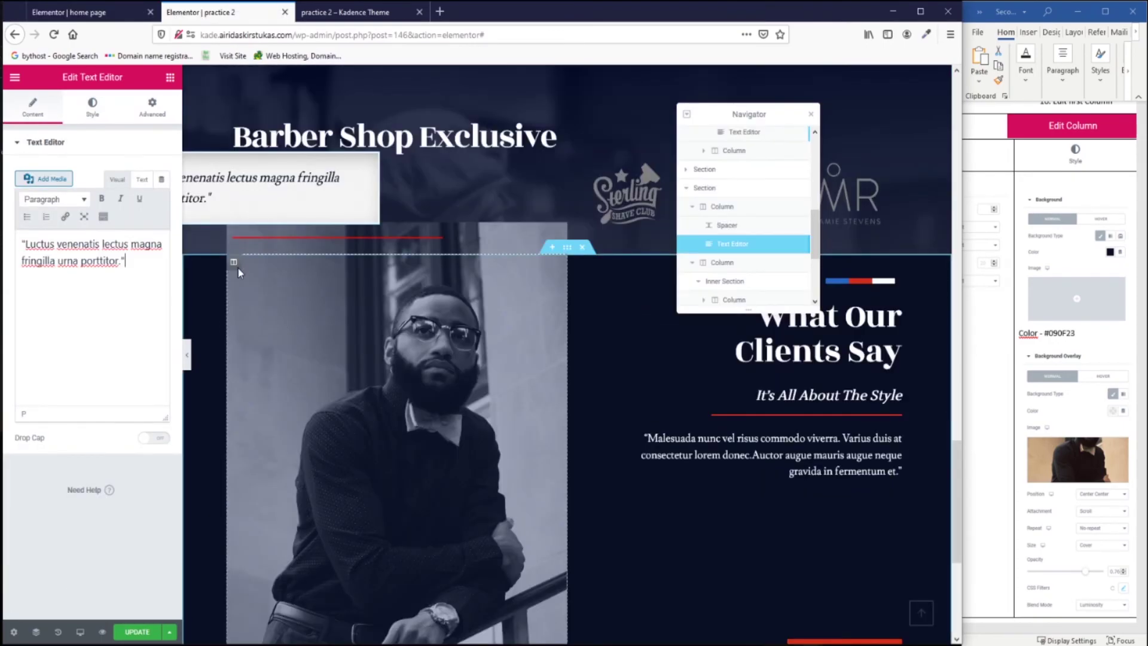
Position the quote box over the photo's edge with a horizontal offset of 500 px and a vertical offset of 448 px.
click(93, 107)
click(151, 107)
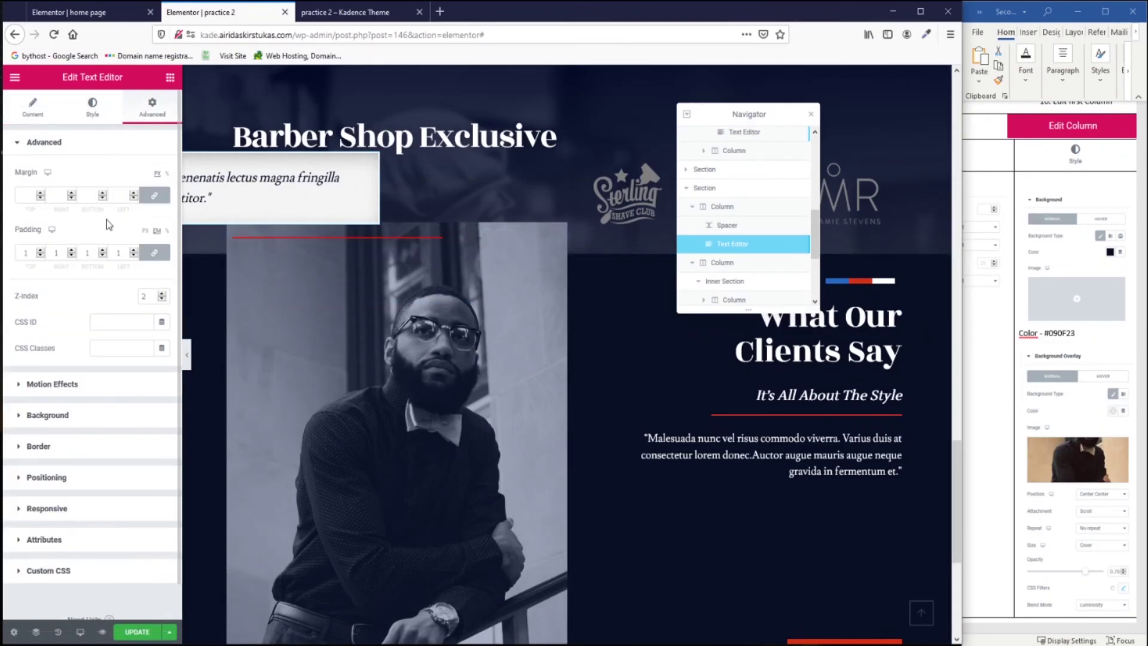
click(22, 479)
drag(63, 522, 97, 521)
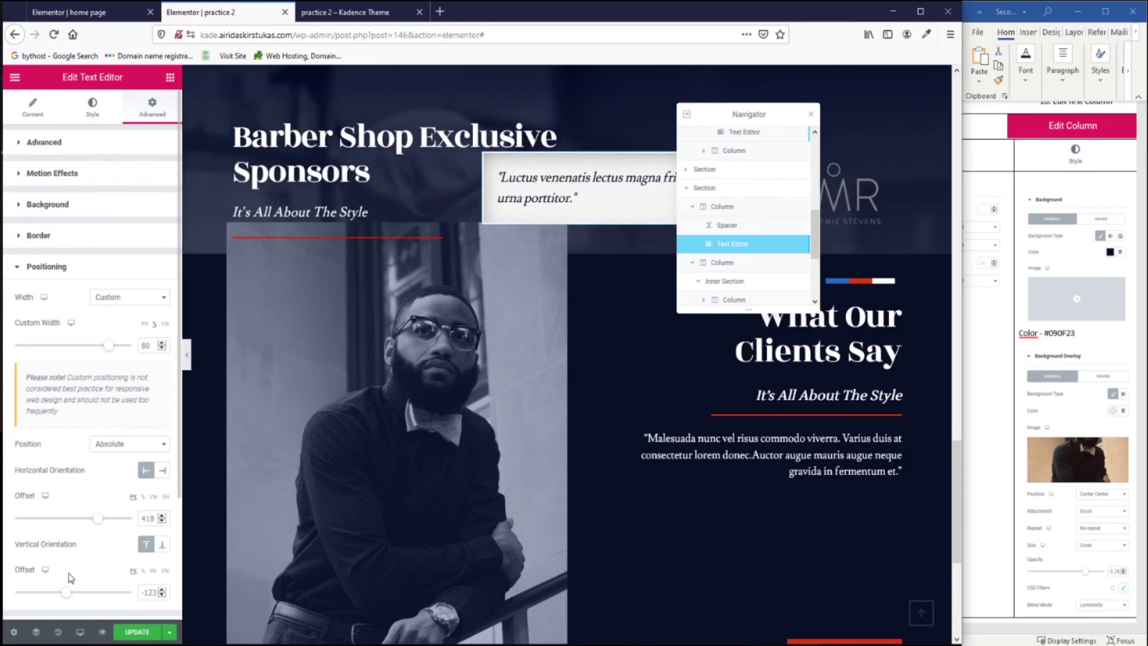
drag(69, 597, 101, 605)
drag(98, 519, 103, 518)
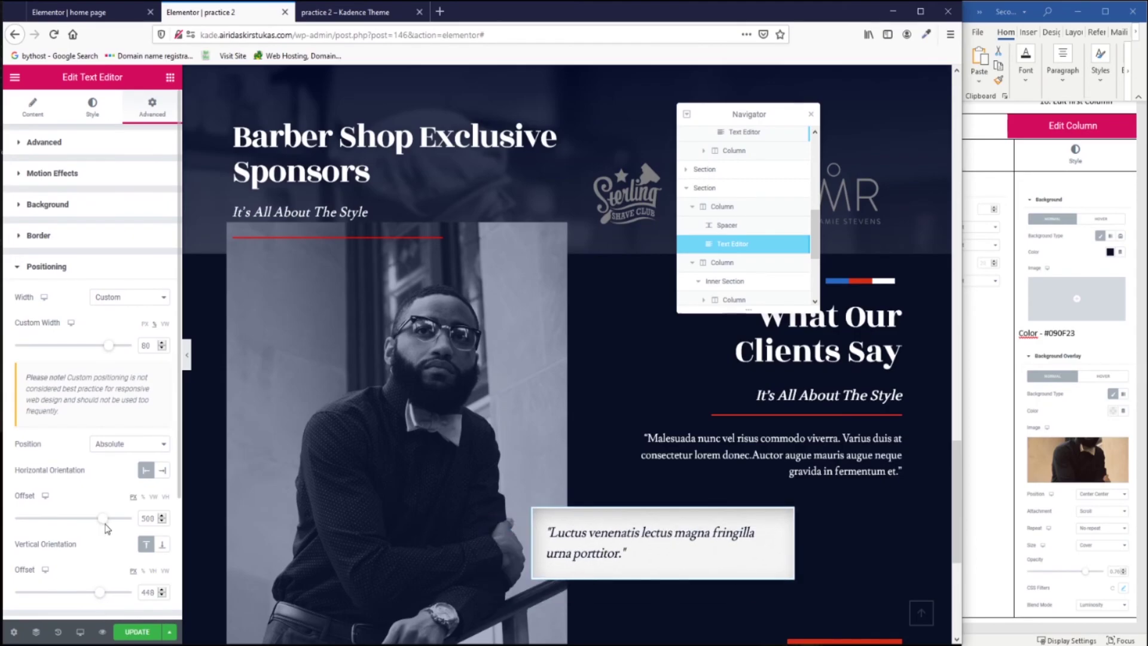
scroll(411, 427, down, 3)
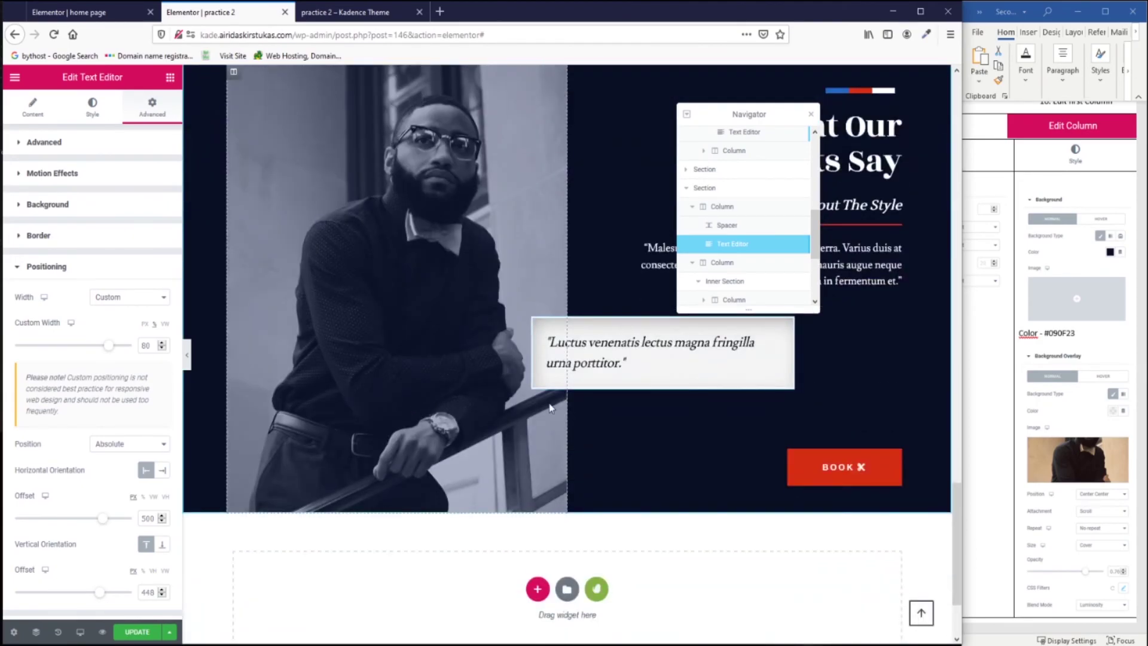
Review the sponsors and clients sections on the practice page's live preview, including the photo overlap and quote box.
click(345, 12)
scroll(565, 374, down, 15)
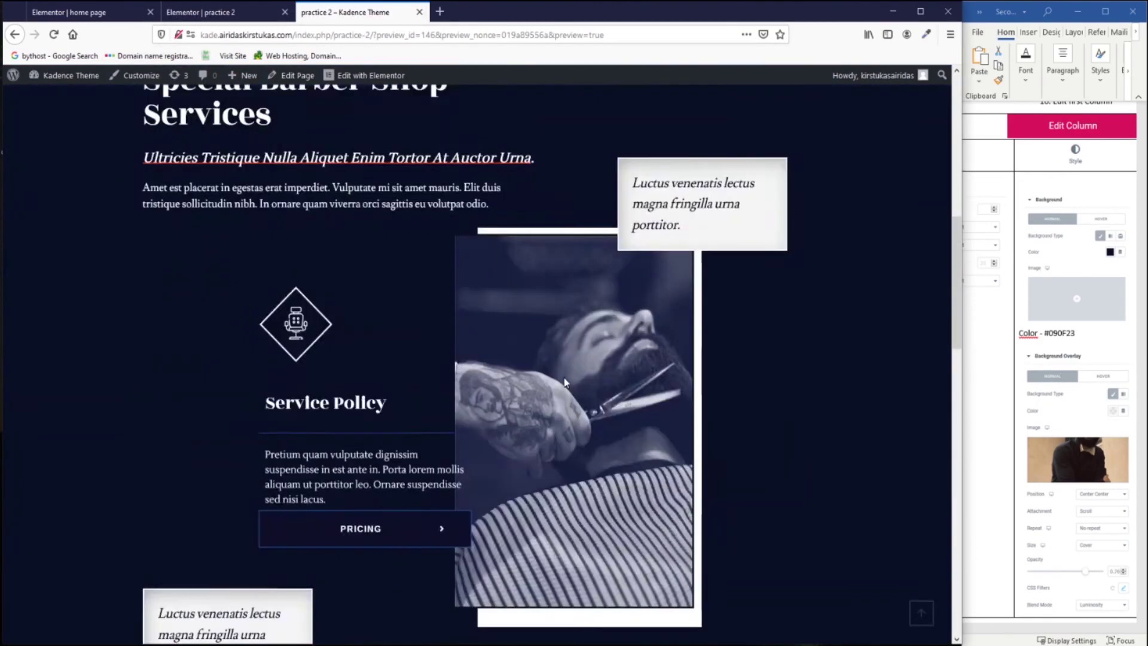
scroll(565, 376, down, 1)
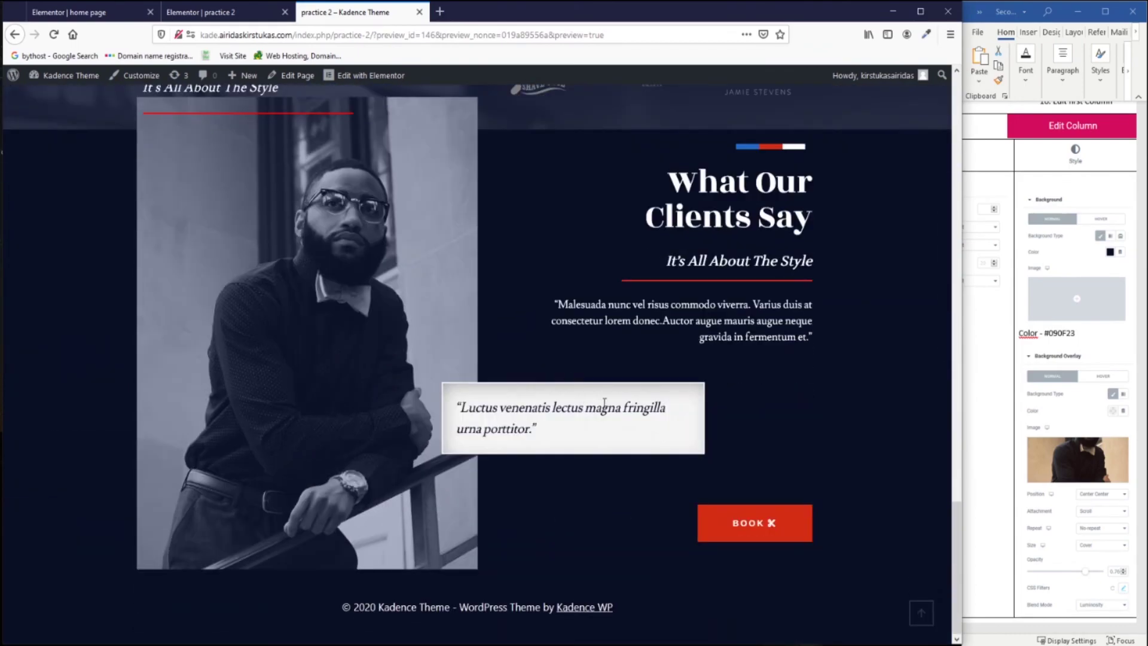
scroll(601, 398, up, 3)
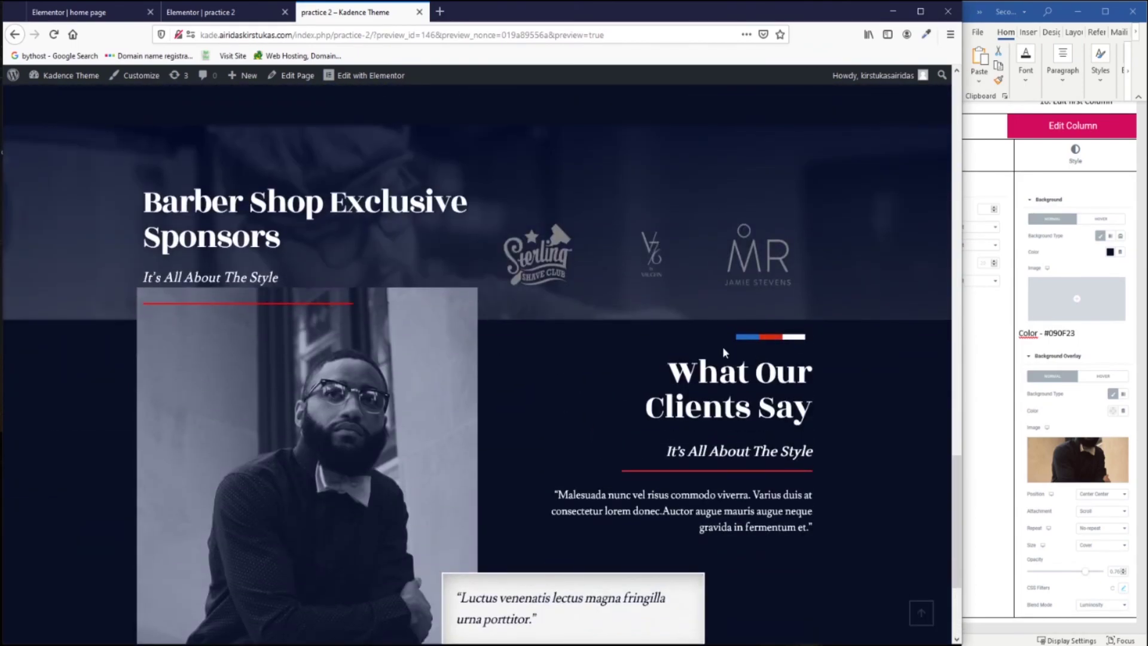
scroll(804, 340, down, 3)
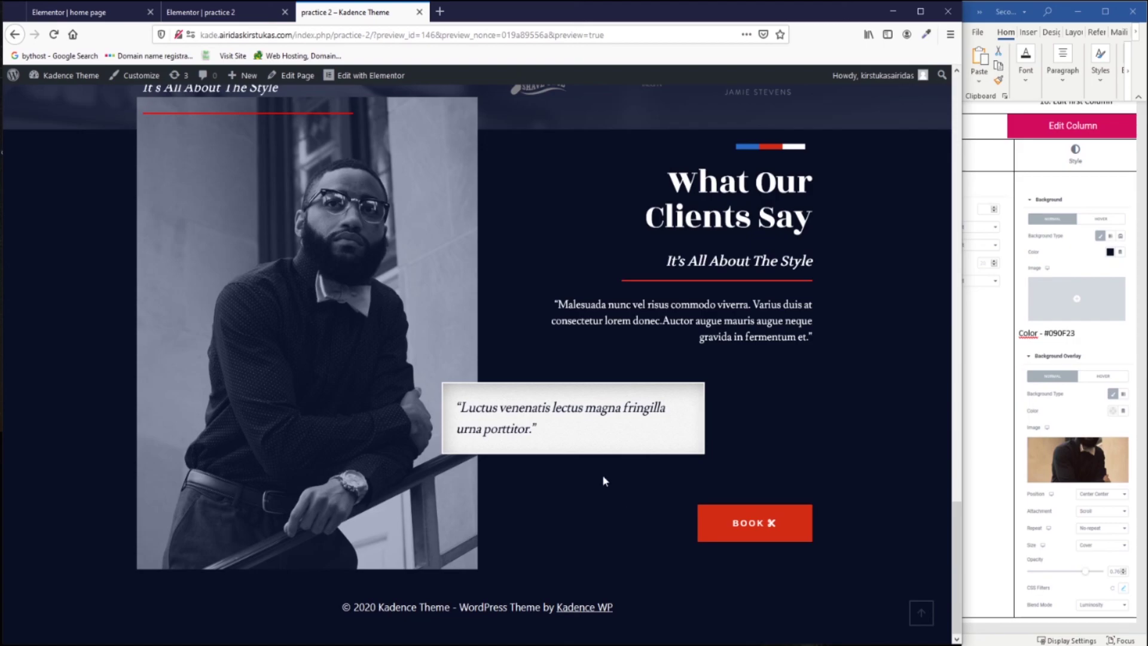
scroll(594, 492, up, 3)
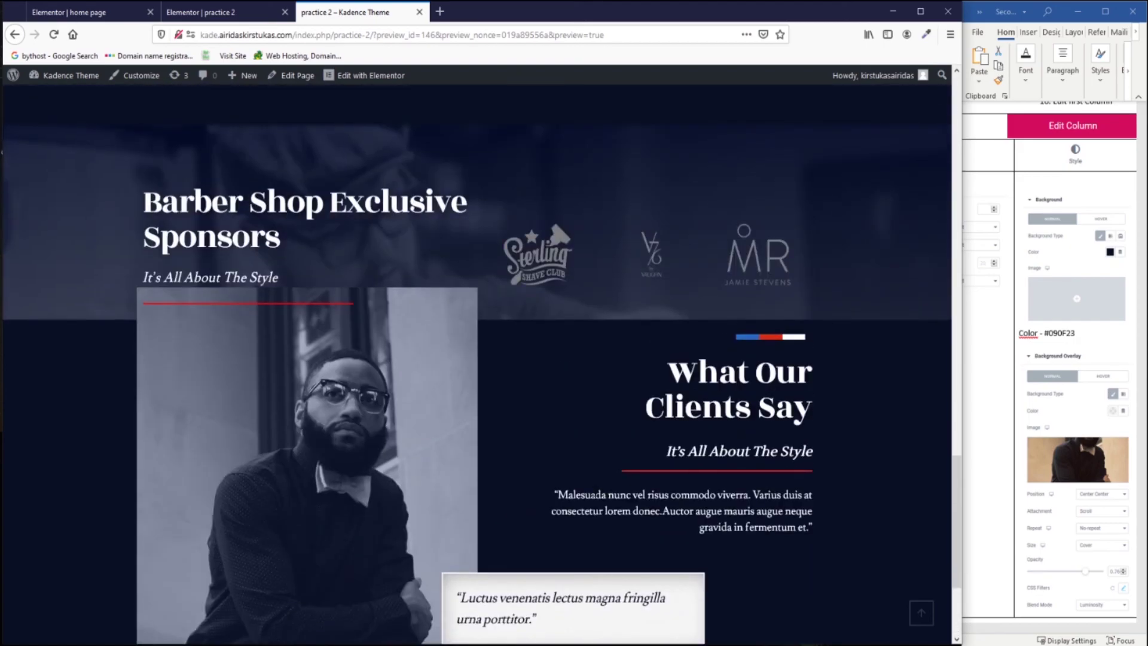